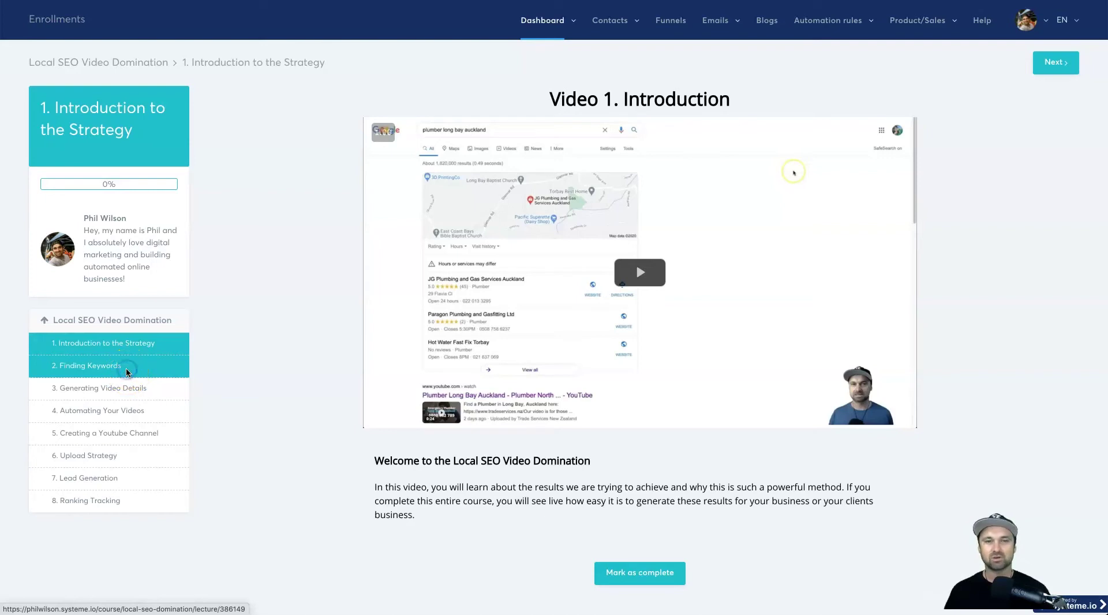
- Browse lessons 2. Finding Keywords and 3. Generating Video Details, then return to the course overview
left_click(176, 368)
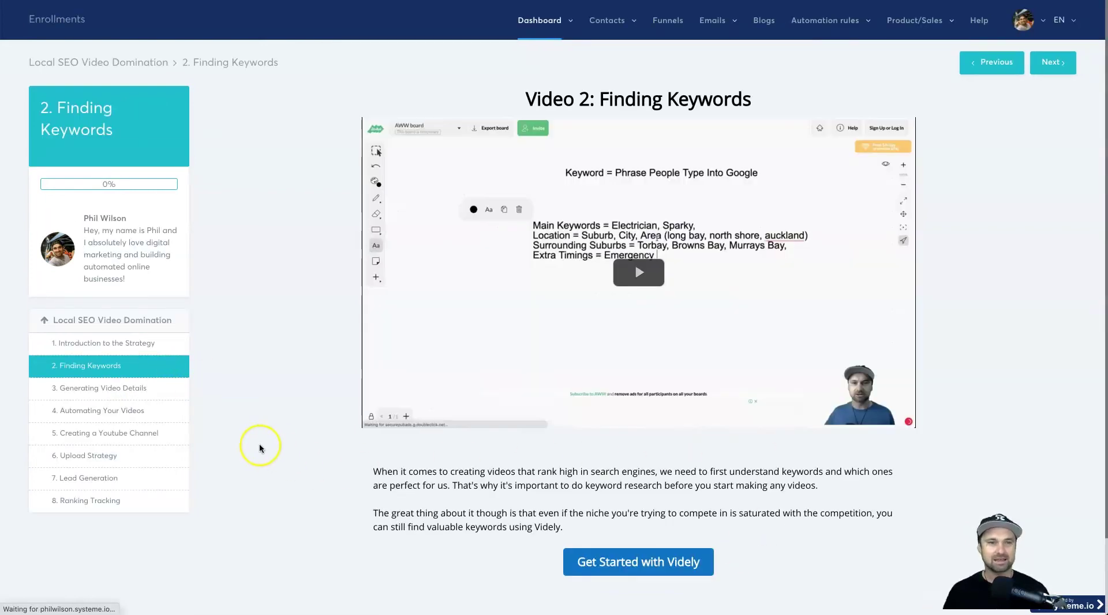
left_click(154, 389)
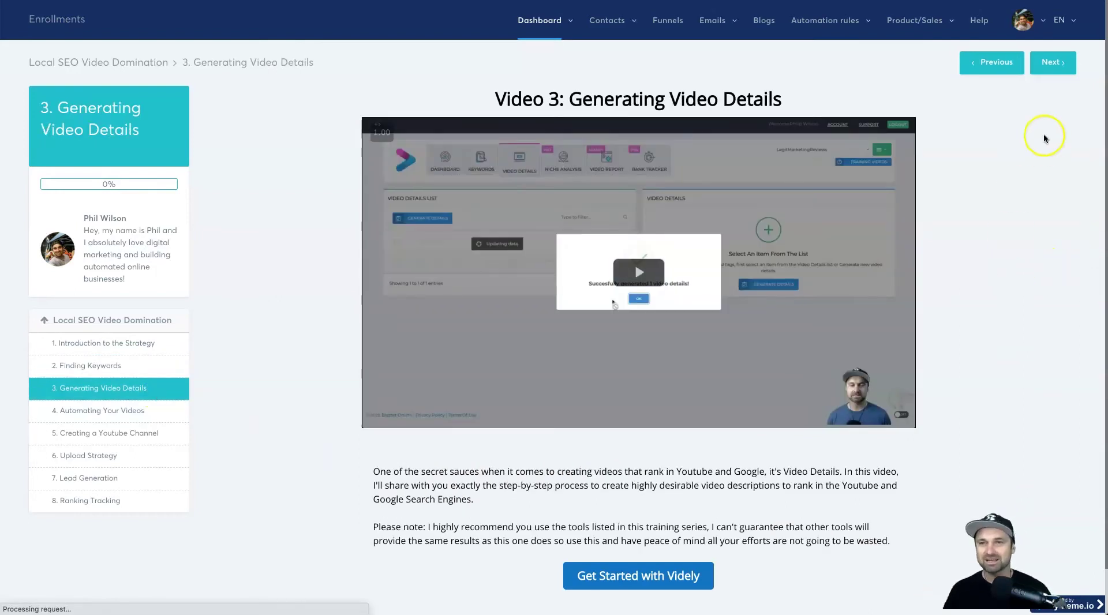
left_click(135, 67)
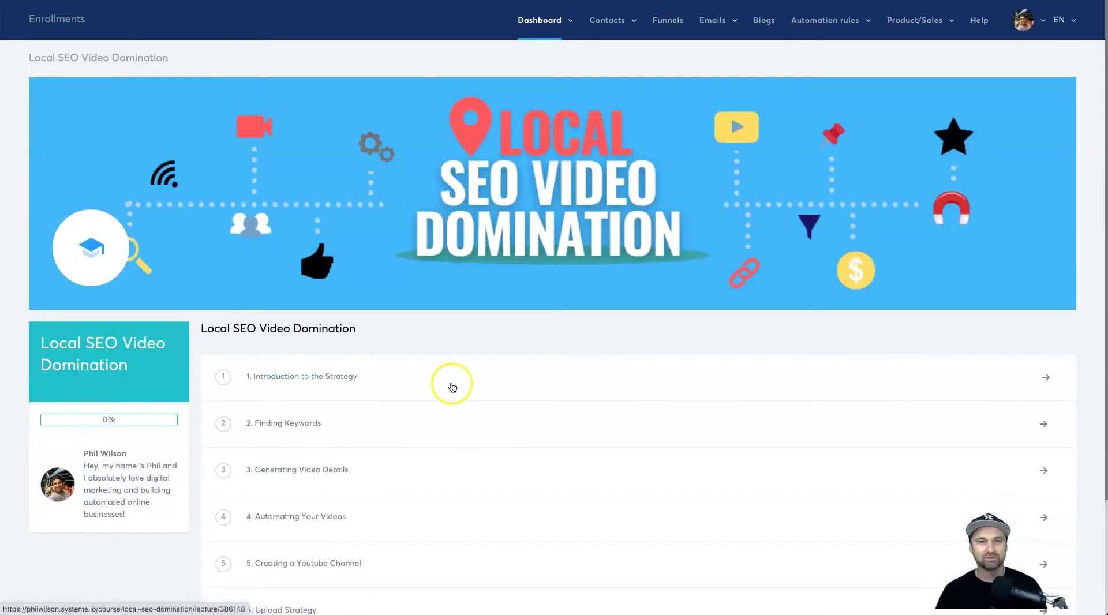
scroll(324, 278, "down", 3)
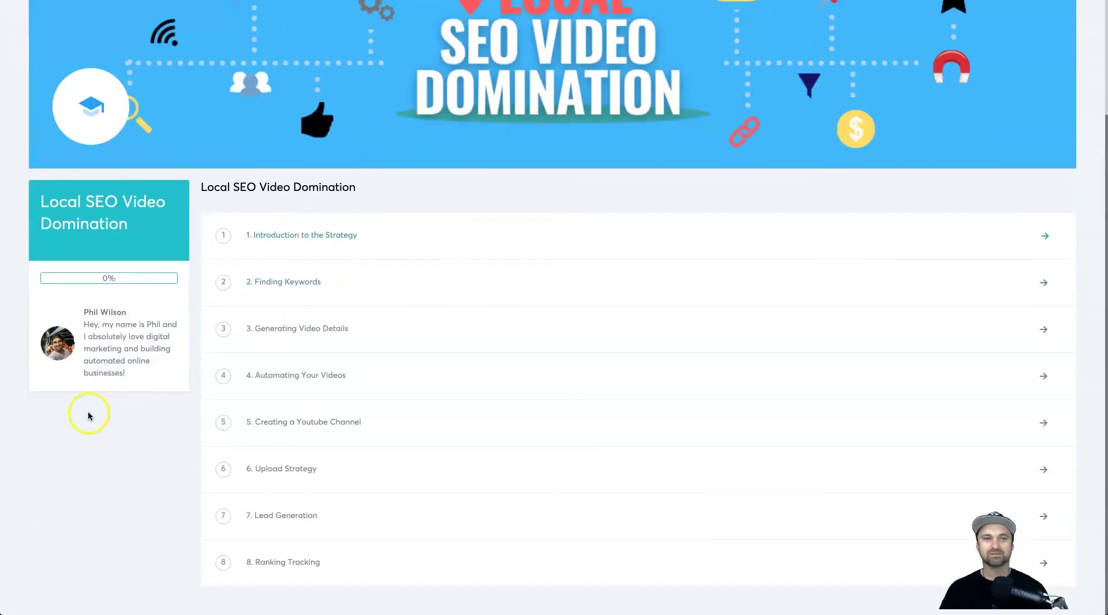
scroll(108, 338, "up", 3)
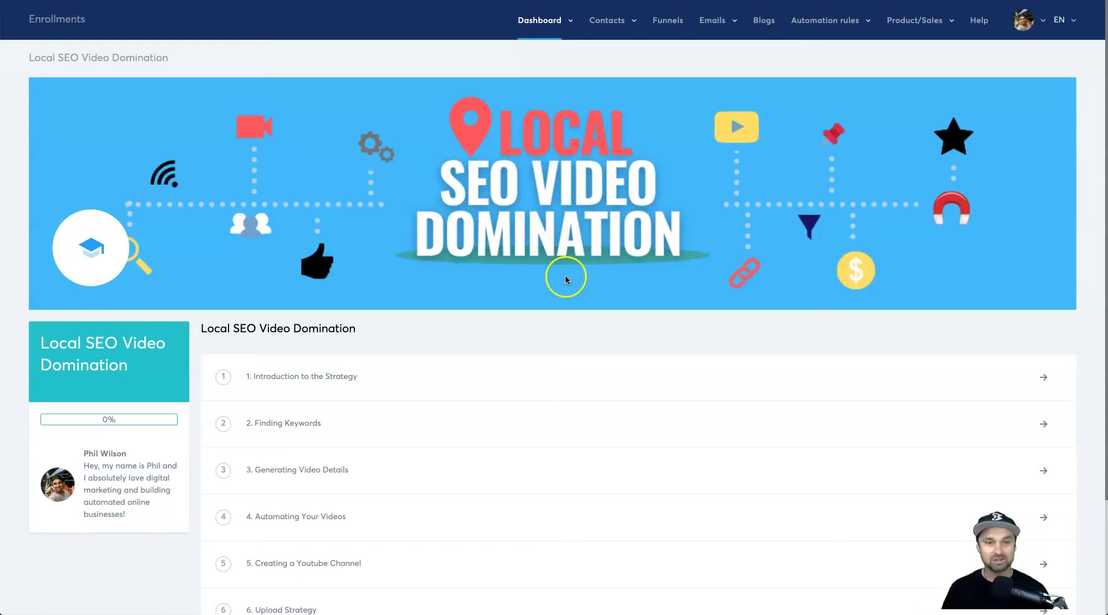
- Open lesson 1. Introduction to the Strategy and mark it as complete
left_click(520, 368)
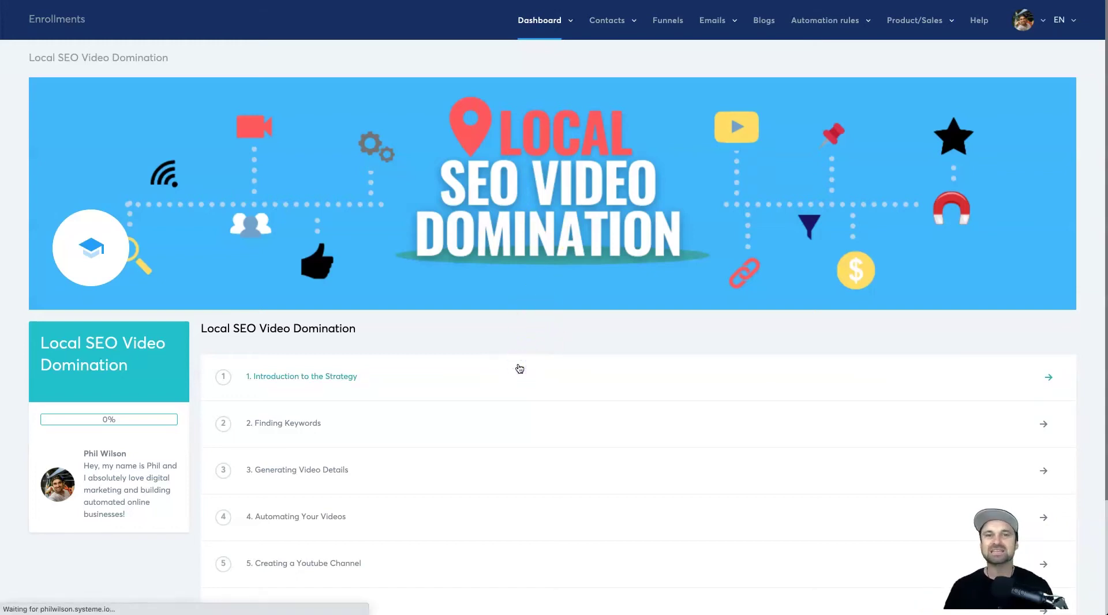
left_click(519, 359)
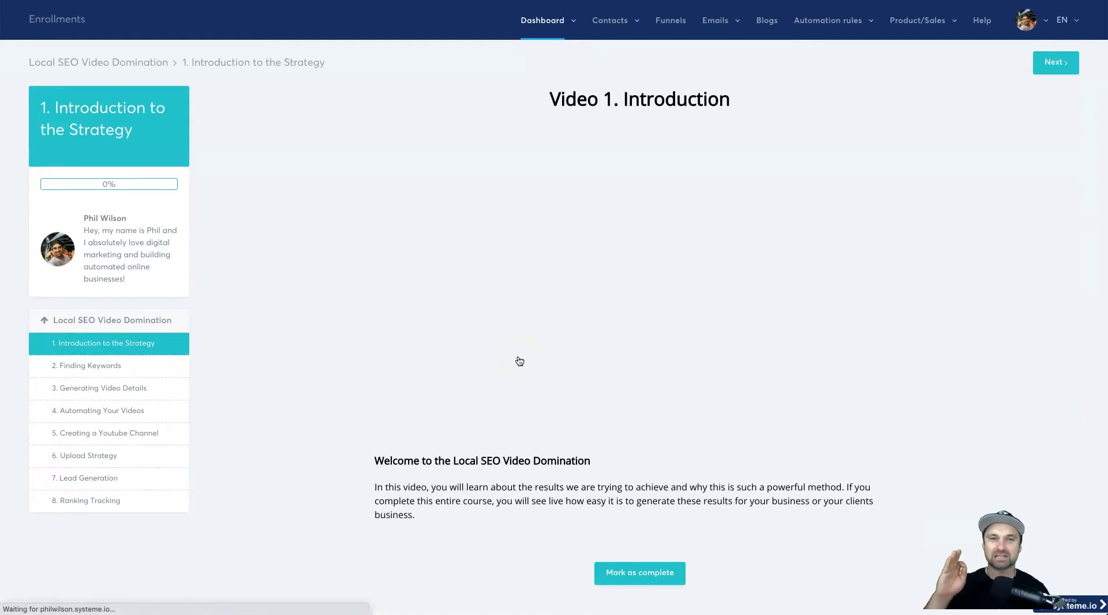
left_click(639, 570)
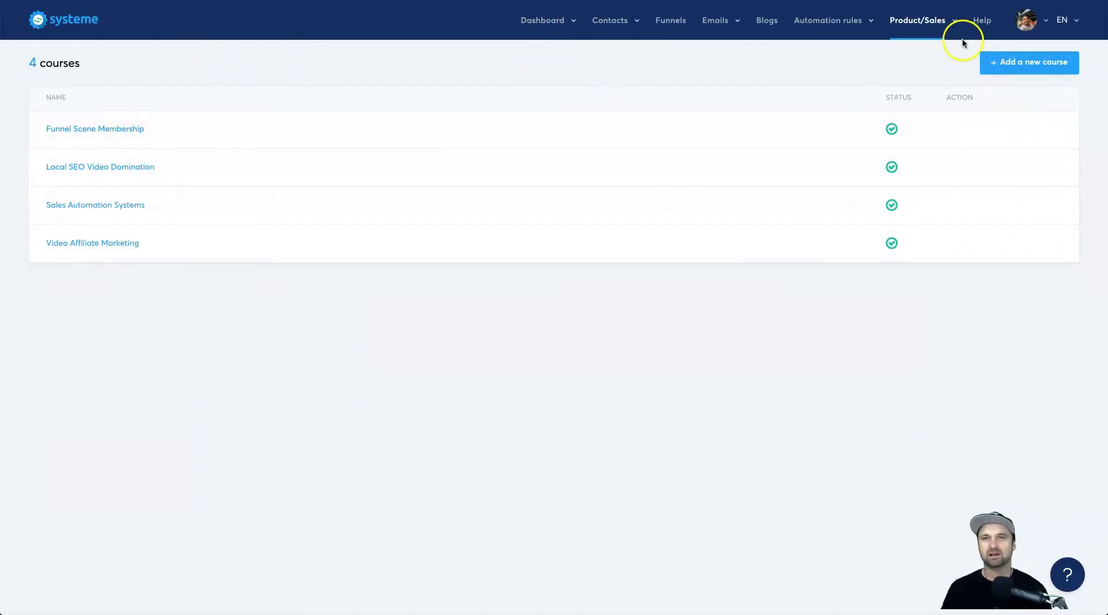
- From Product/Sales > Courses, start a new course with '+ Add a new course'
mouse_move(936, 30)
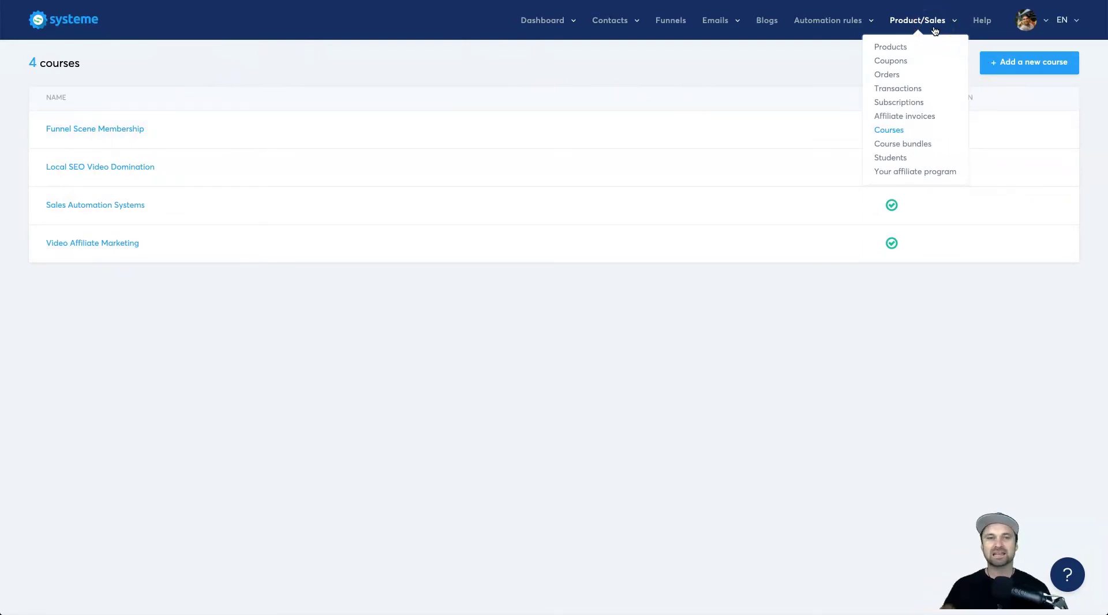
left_click(896, 24)
left_click(906, 23)
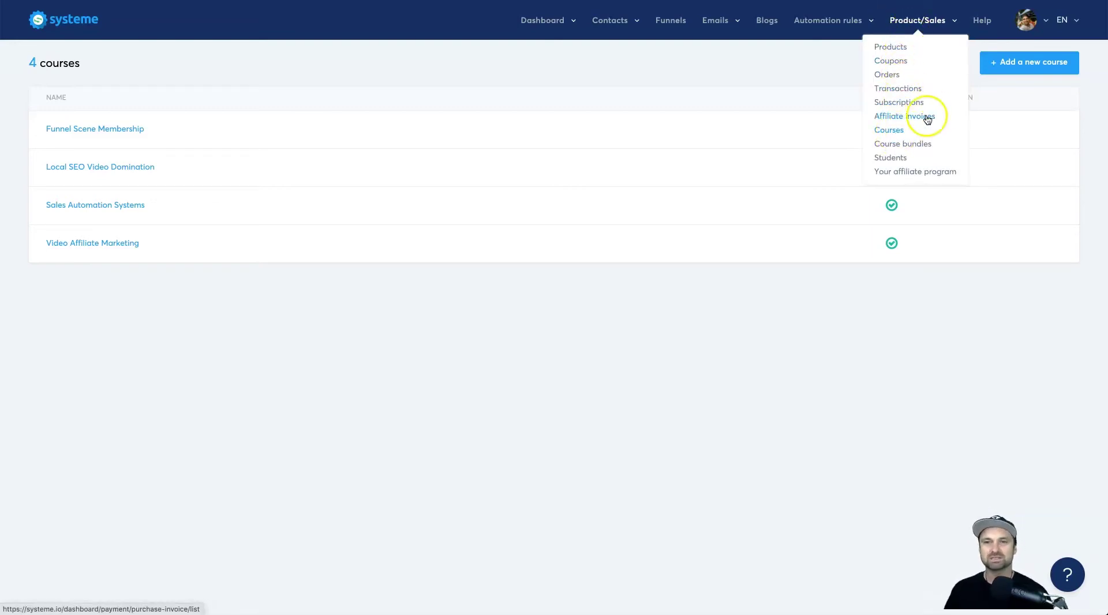
left_click(1024, 71)
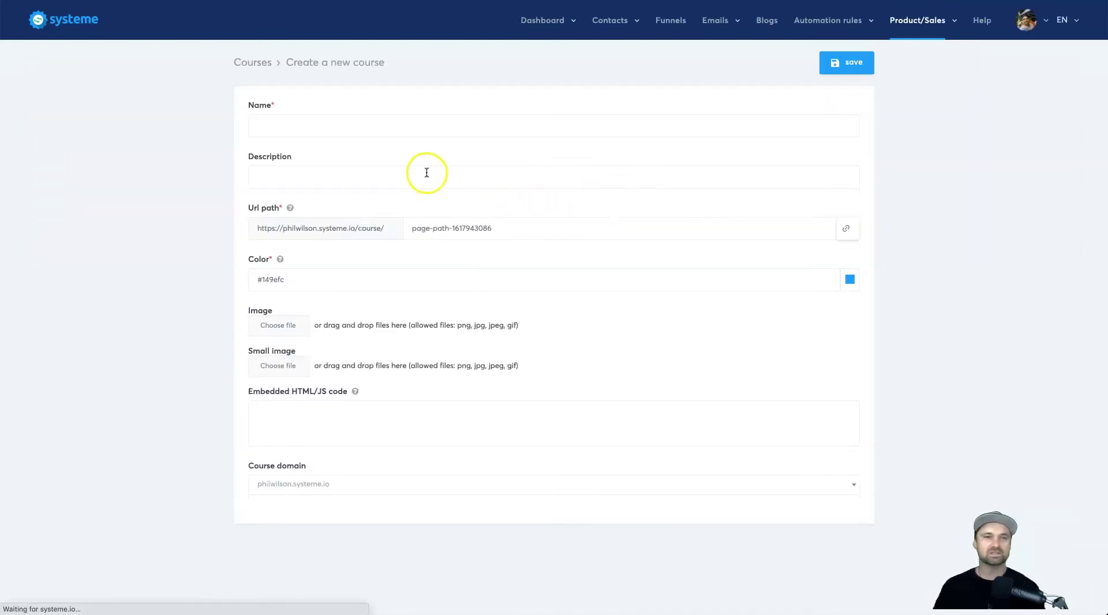
- Name the course 'Youtube Ecample' with description 'This teaches you how to rank your videos on YouTube quickly and easily.'
left_click(375, 119)
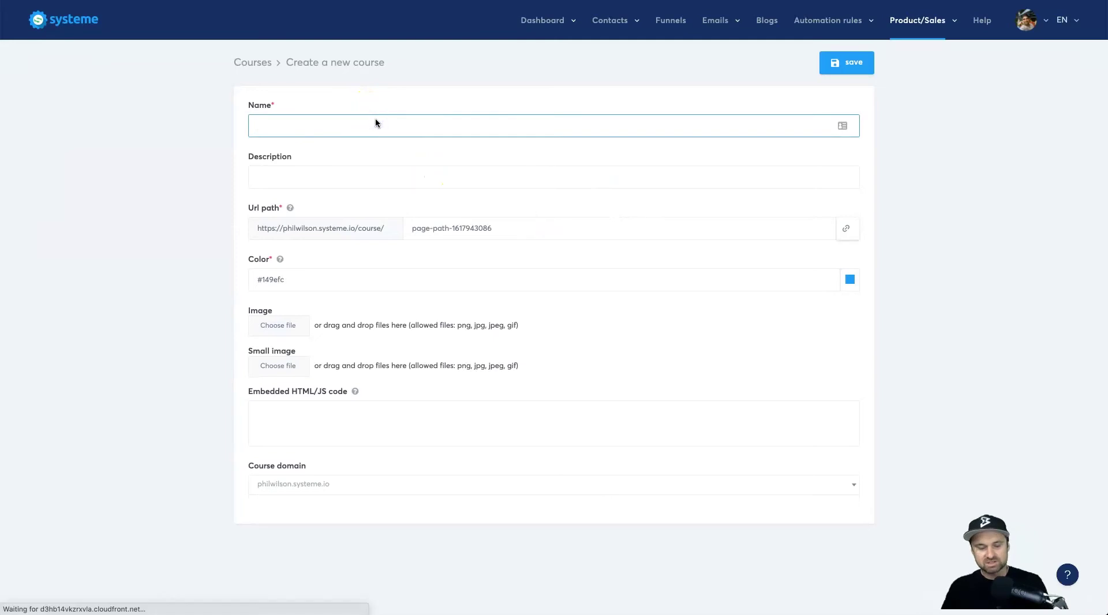
type("Youtube")
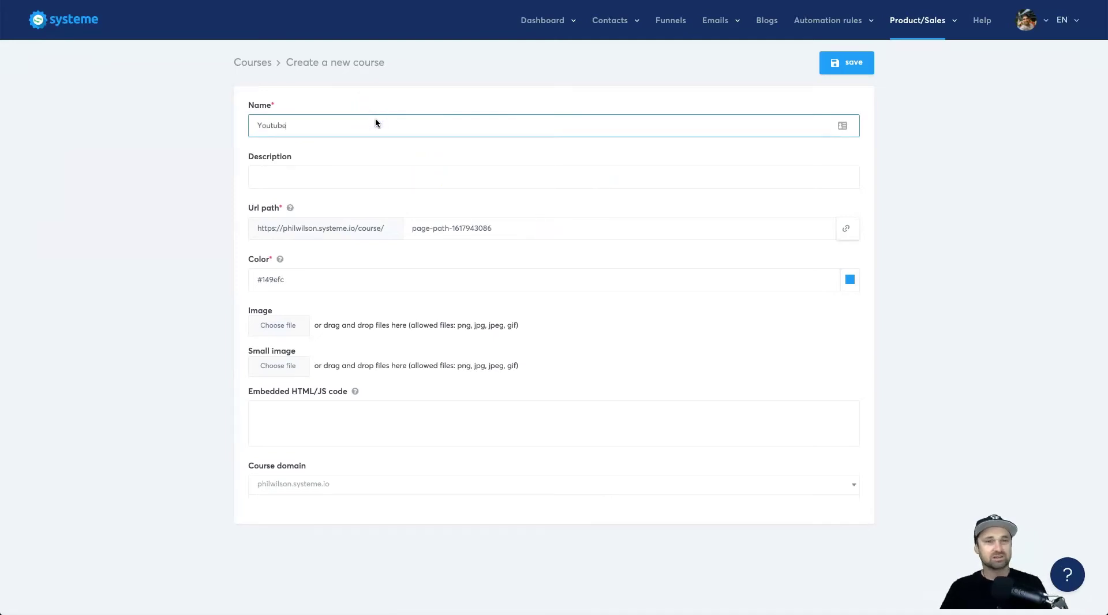
type(" Ecample")
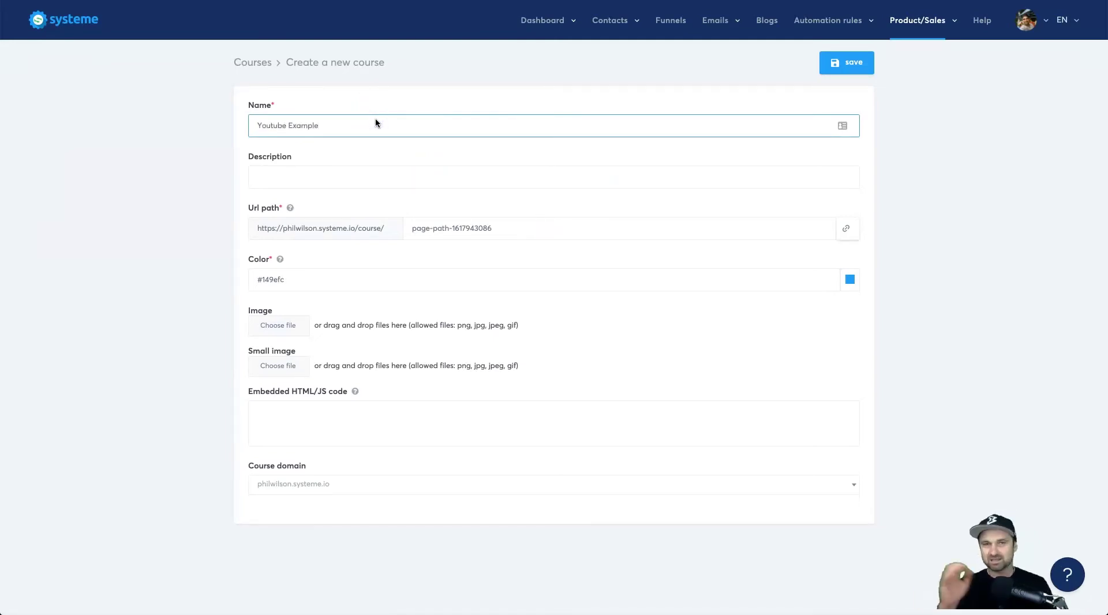
left_click(376, 173)
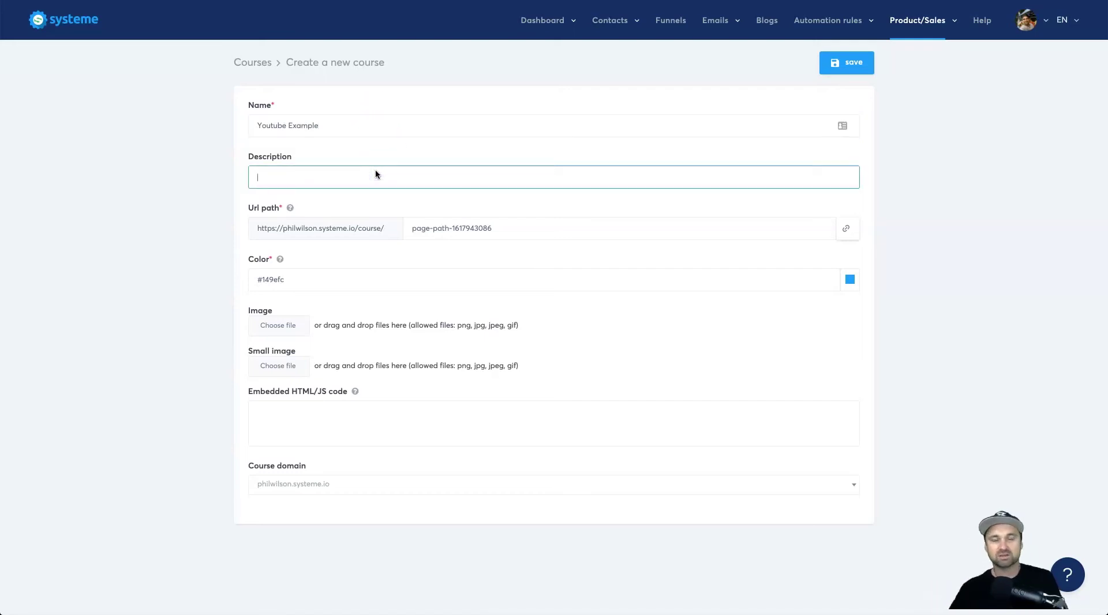
type("Th")
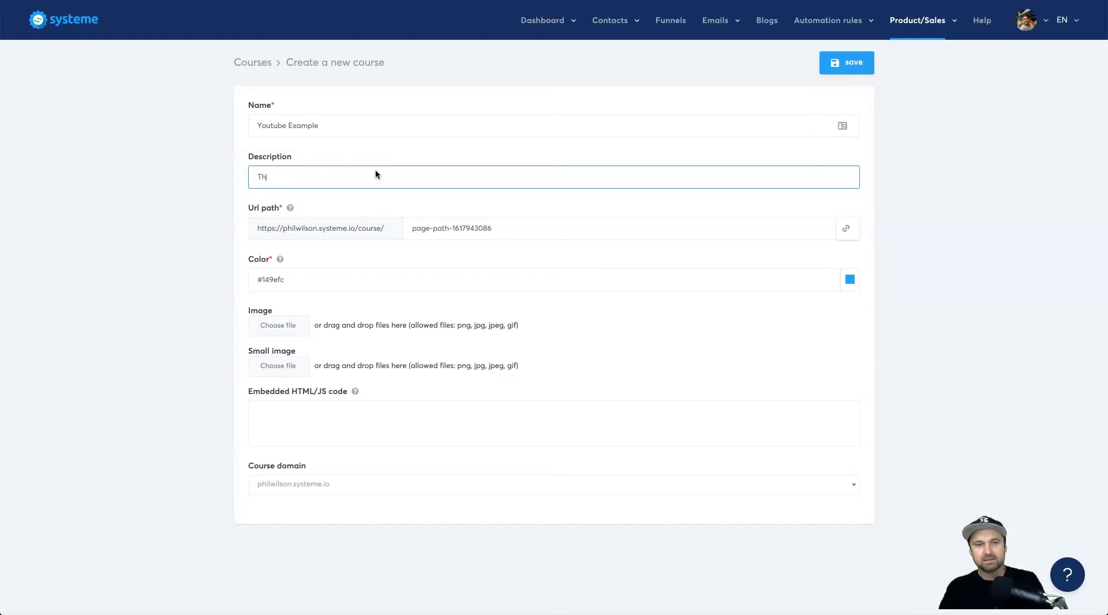
type("is teaches you how to rank your videos on YouTube n")
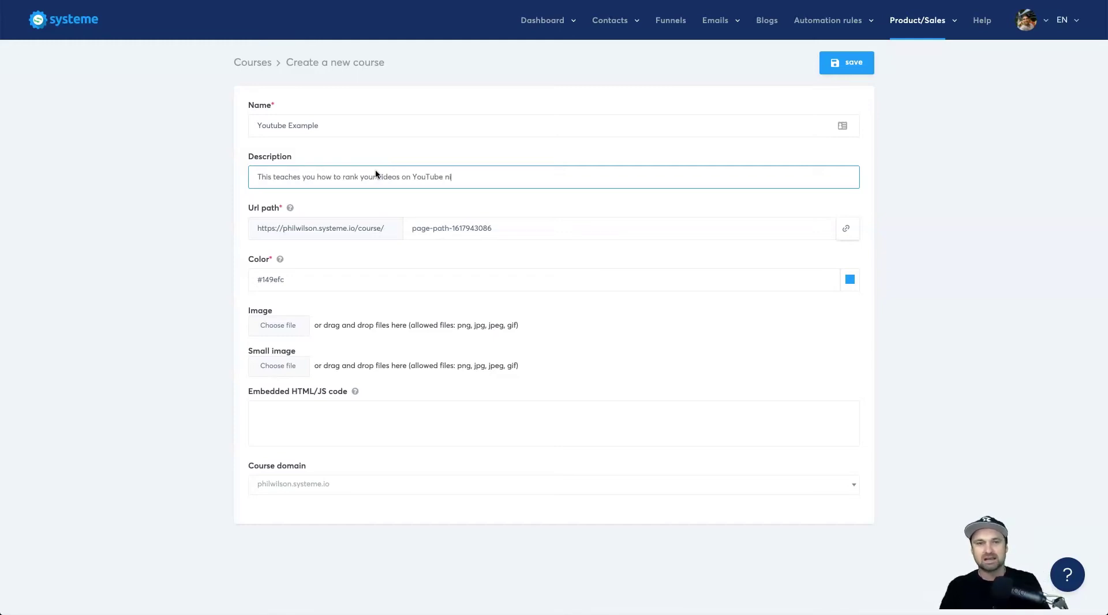
key("BackSpace")
type("quick")
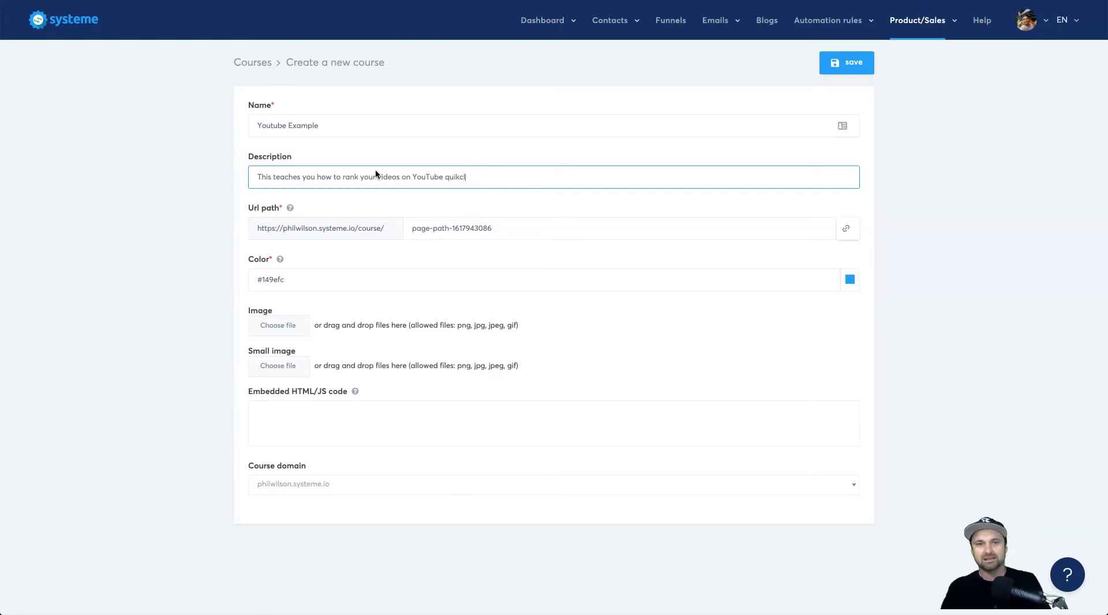
type("ly and easily.")
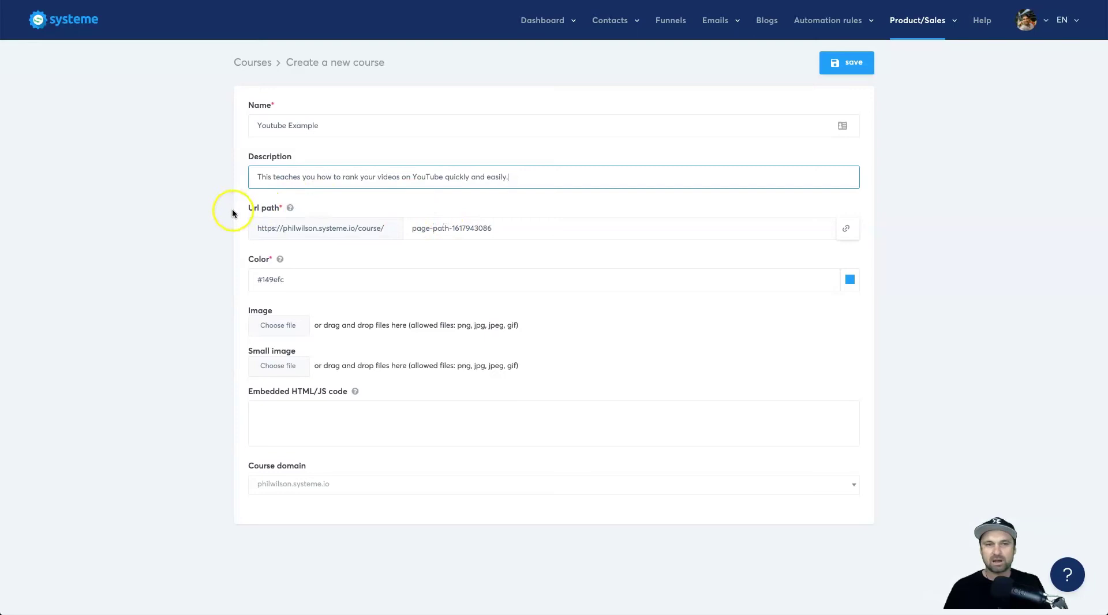
- Set the course URL path to 'youtube-course'
left_click_drag(260, 228, 382, 229)
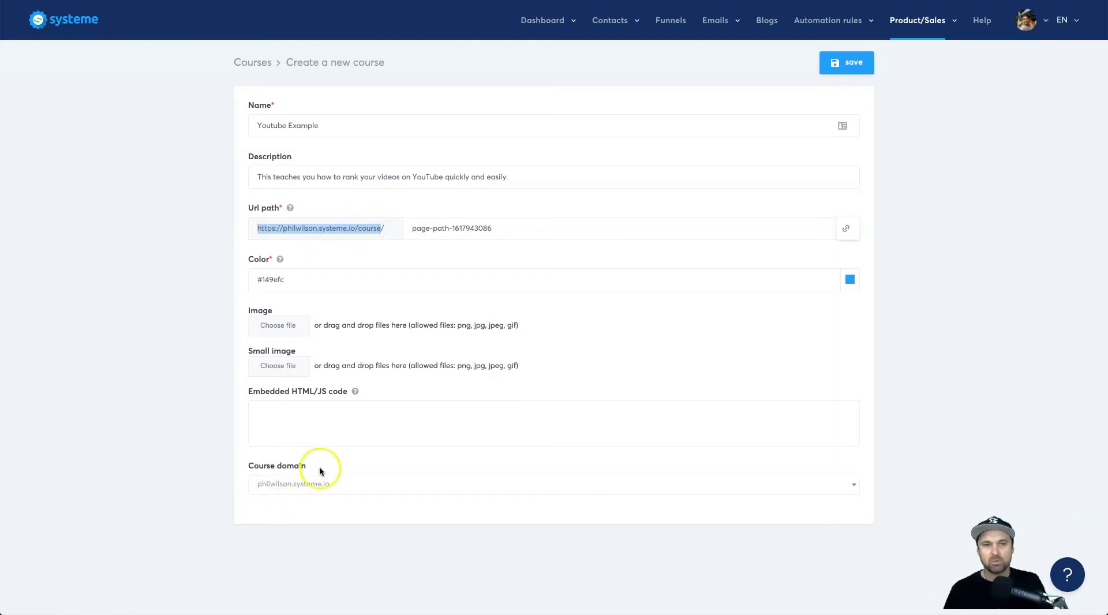
left_click(482, 227)
triple_click(483, 225)
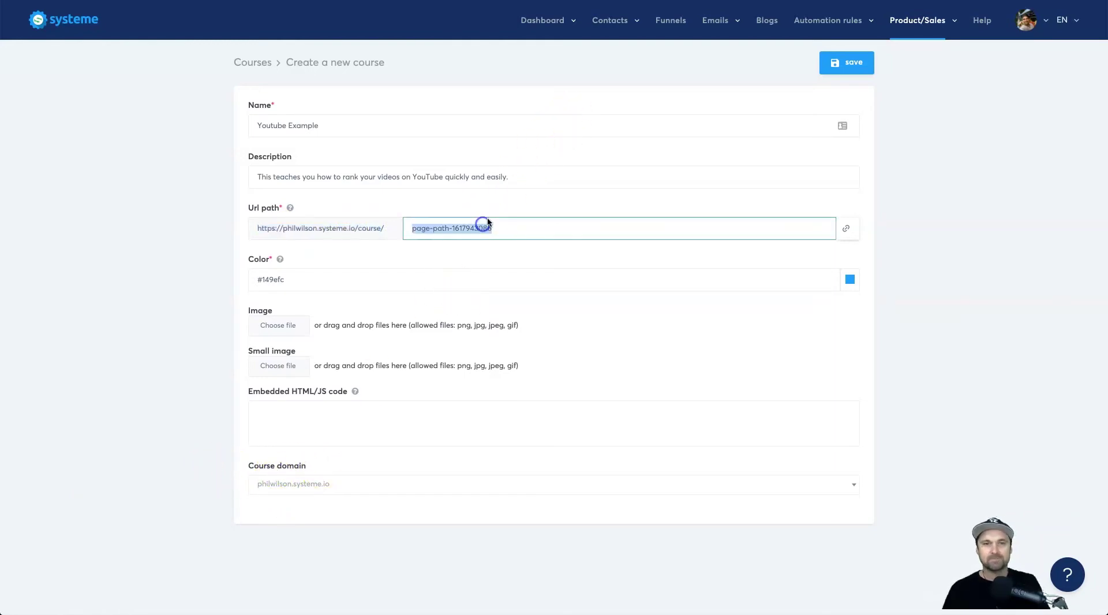
type("youtube-course")
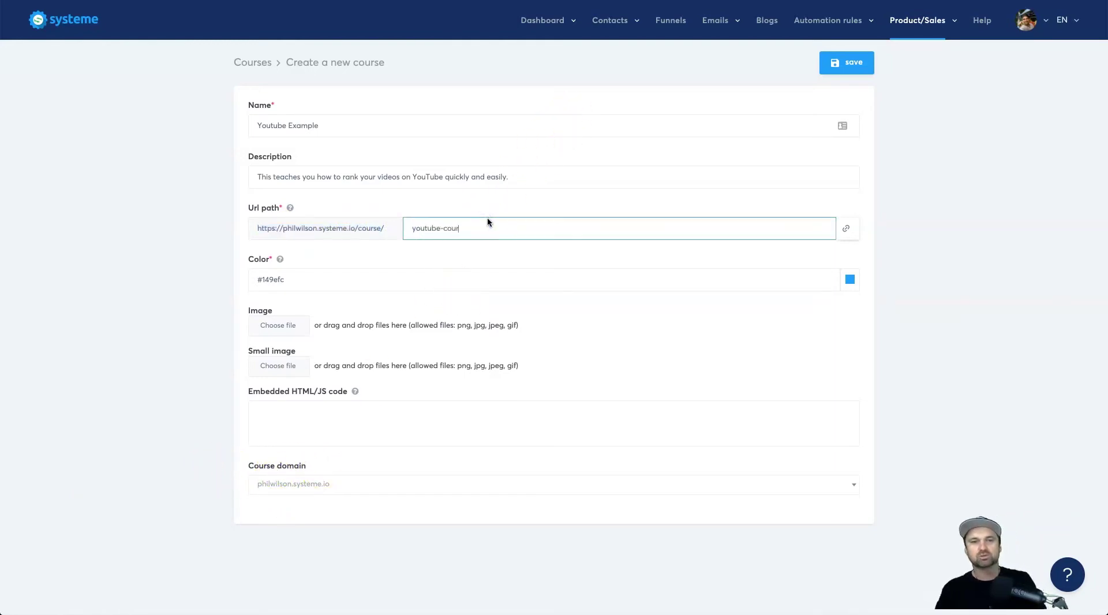
left_click(362, 308)
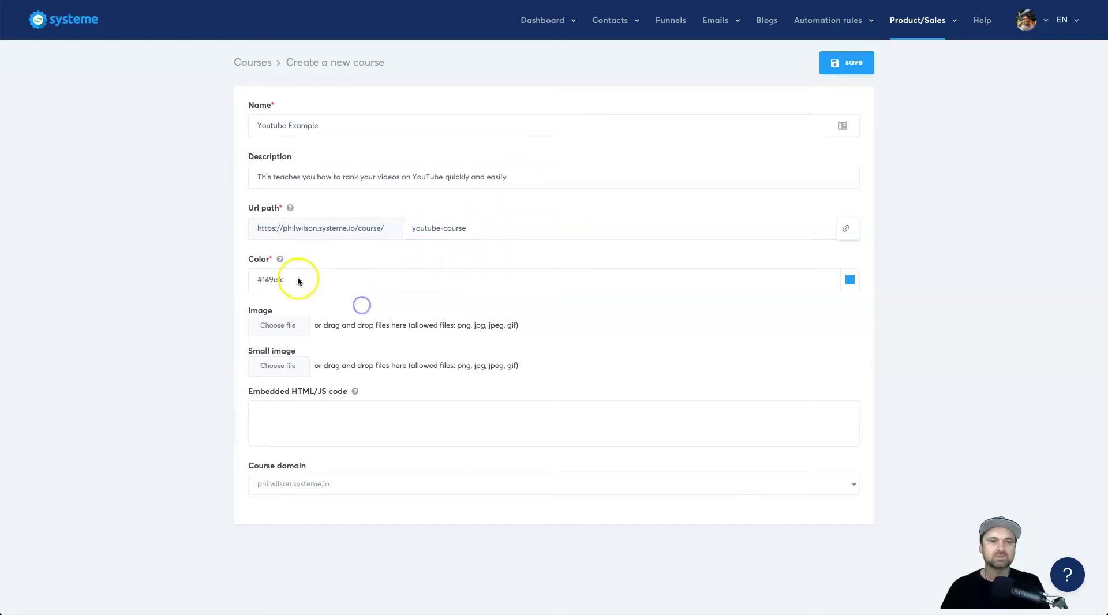
- Check the course colour picker, keeping the default #149efc
left_click(851, 281)
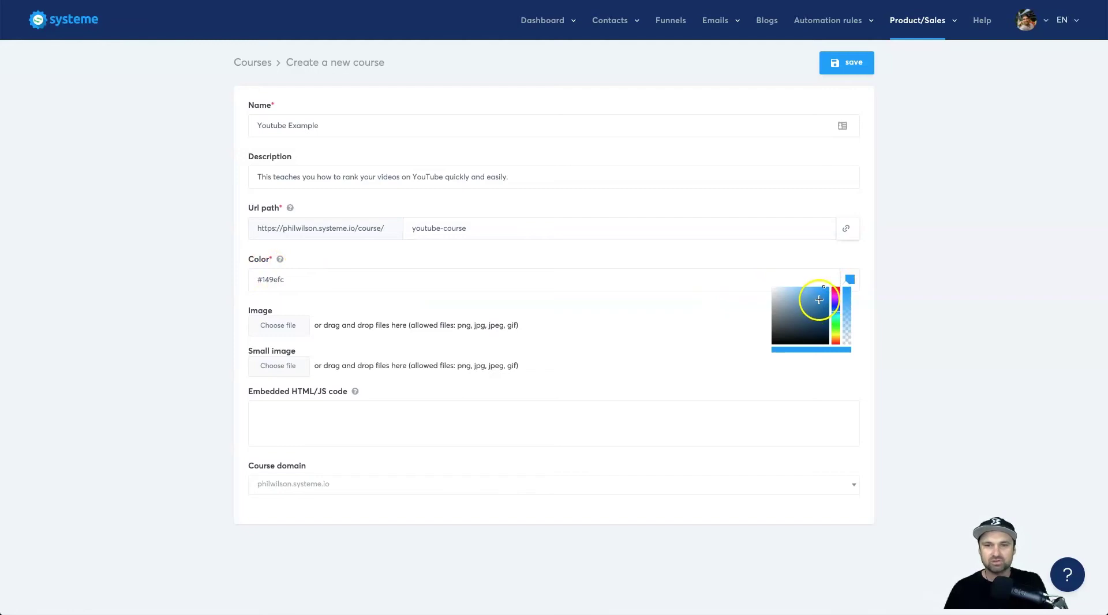
left_click(261, 266)
left_click_drag(265, 282, 310, 282)
left_click(317, 275)
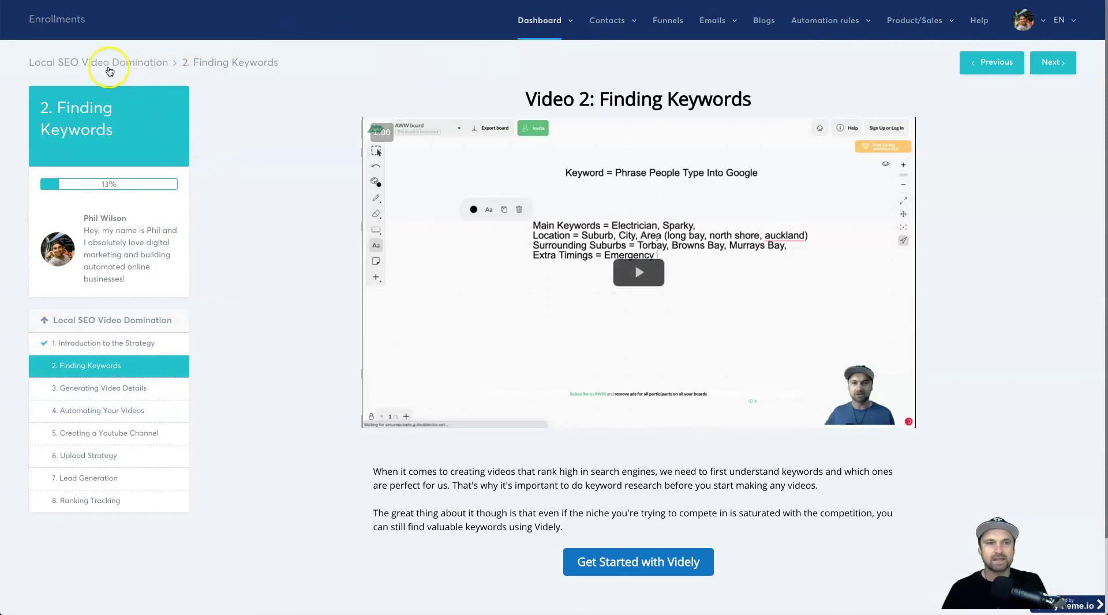
- Review the Local SEO Video Domination lesson list from its breadcrumb overview
left_click(99, 62)
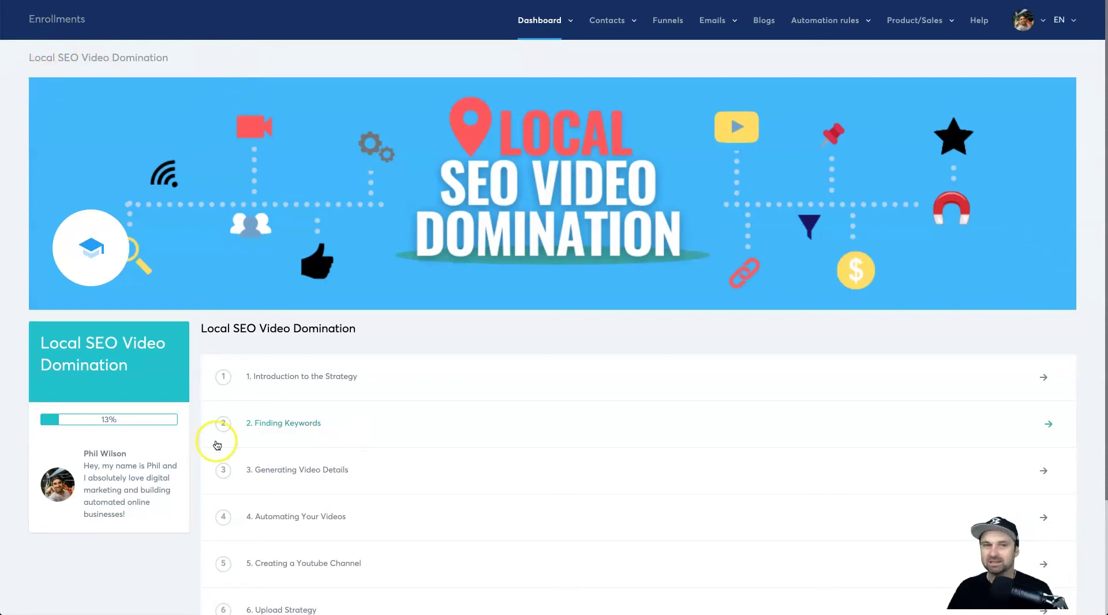
scroll(254, 424, "down", 1)
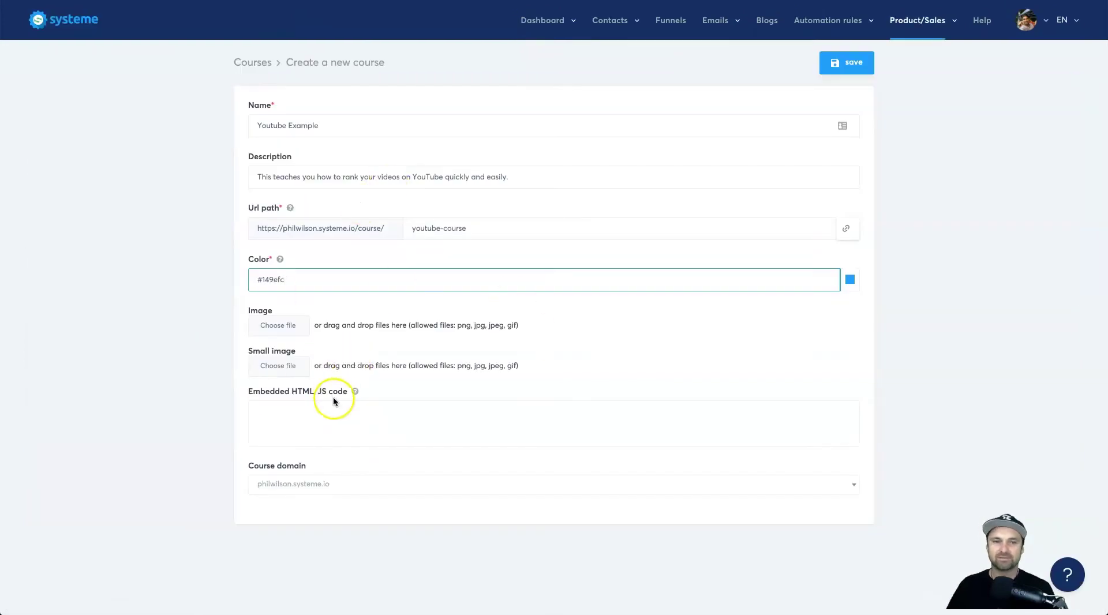
left_click(333, 416)
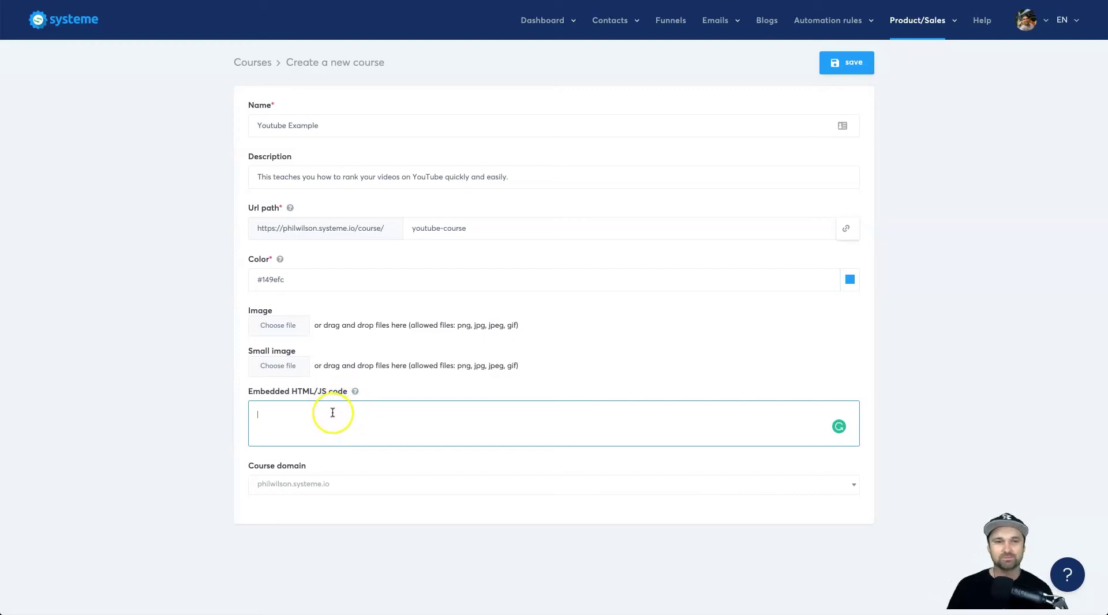
left_click(335, 478)
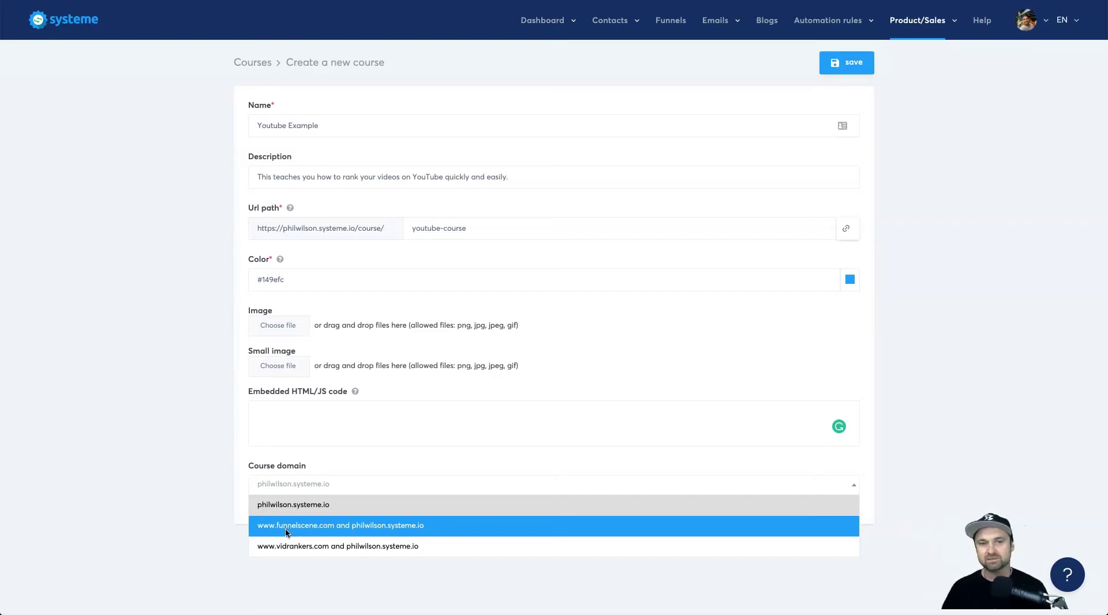
left_click(298, 505)
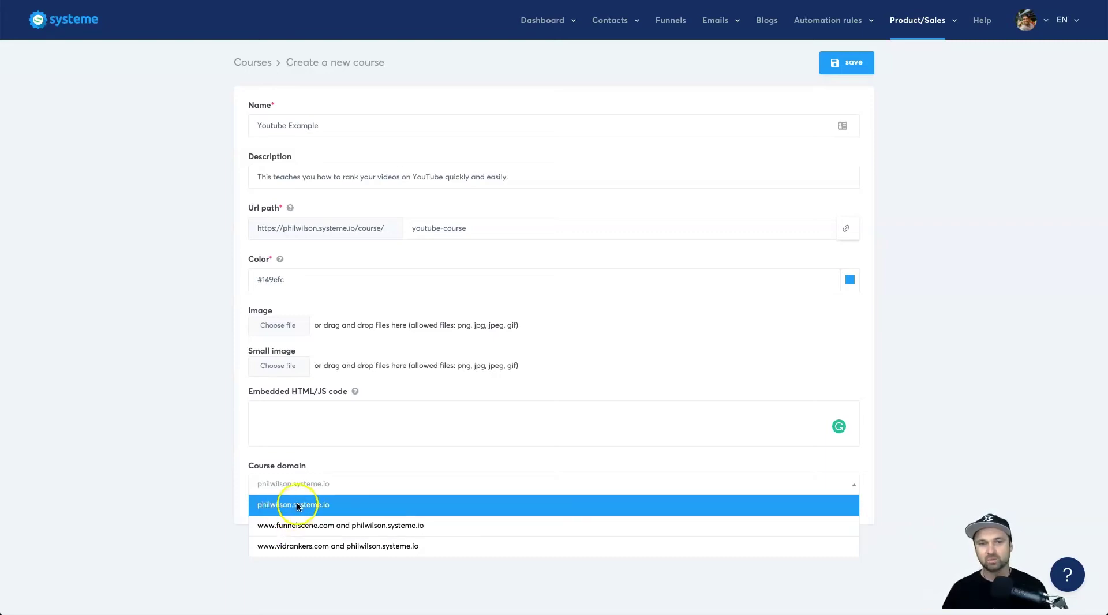
left_click(318, 528)
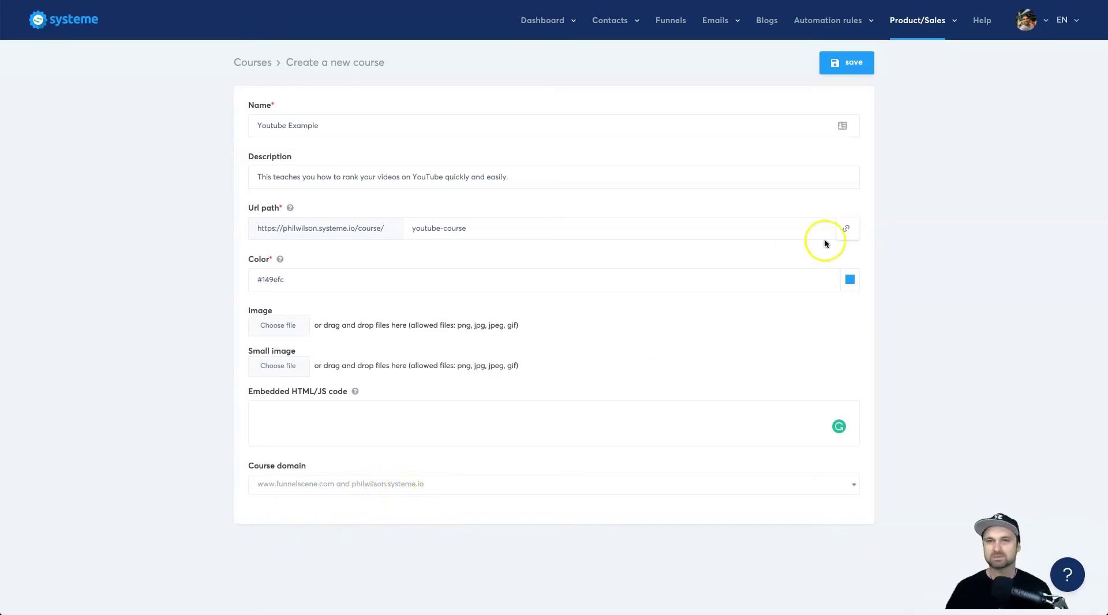
left_click(839, 68)
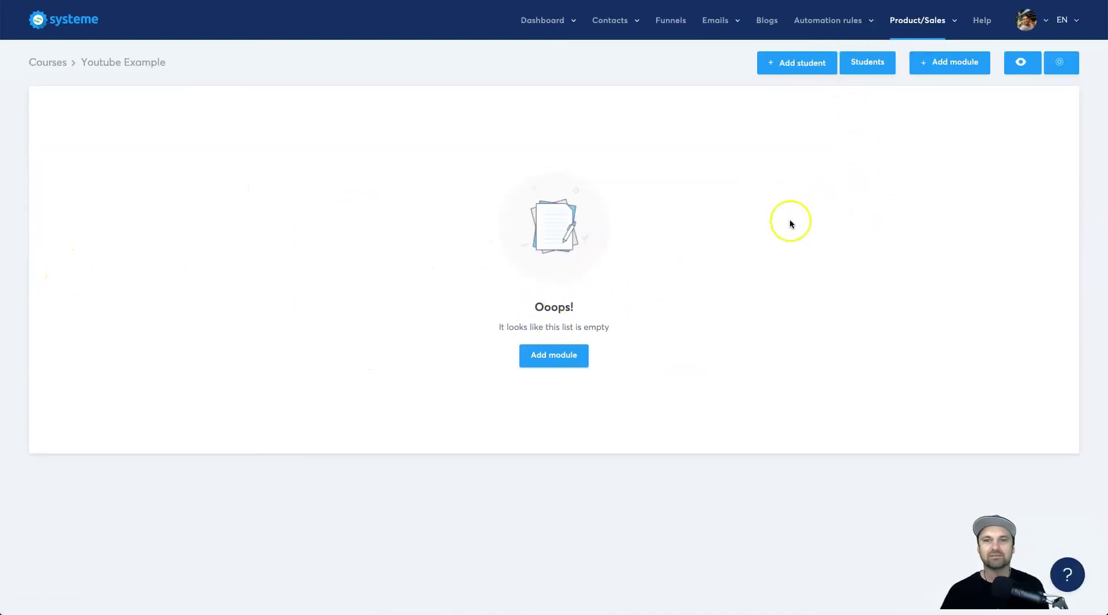
- Create the module 'Module 1: Overview' with its title shown to students
left_click(936, 71)
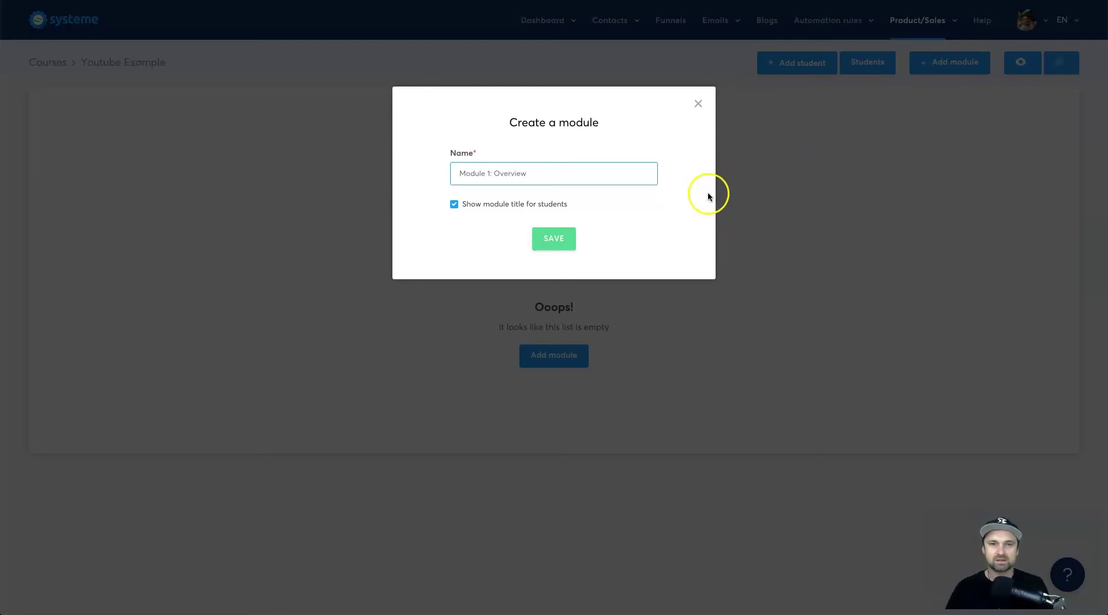
left_click(559, 235)
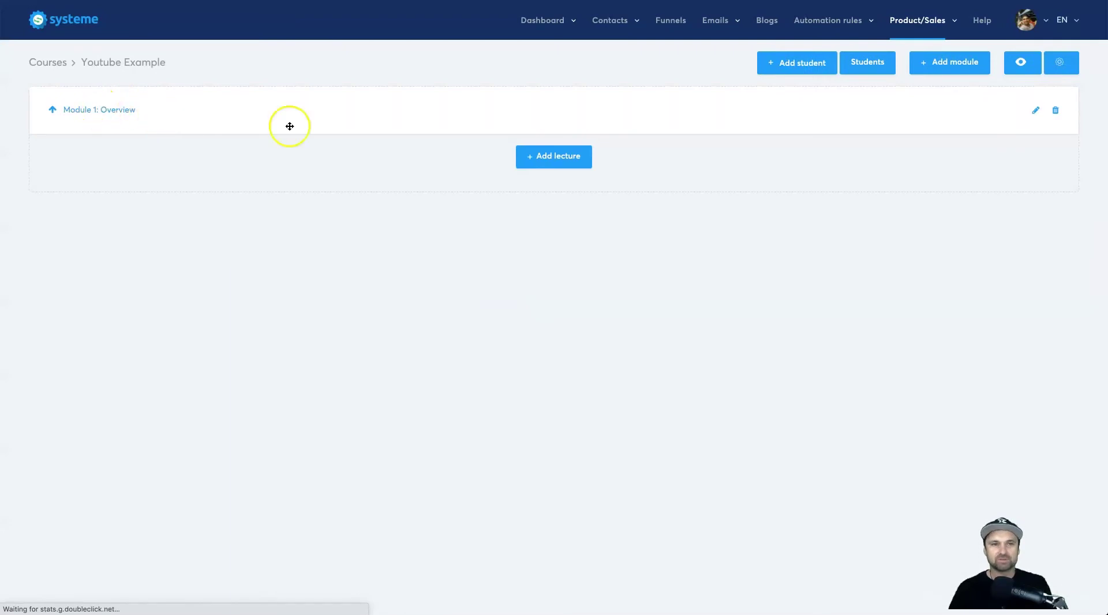
- Add the lecture '1. Introduction' with page type Texte and save it
left_click(575, 161)
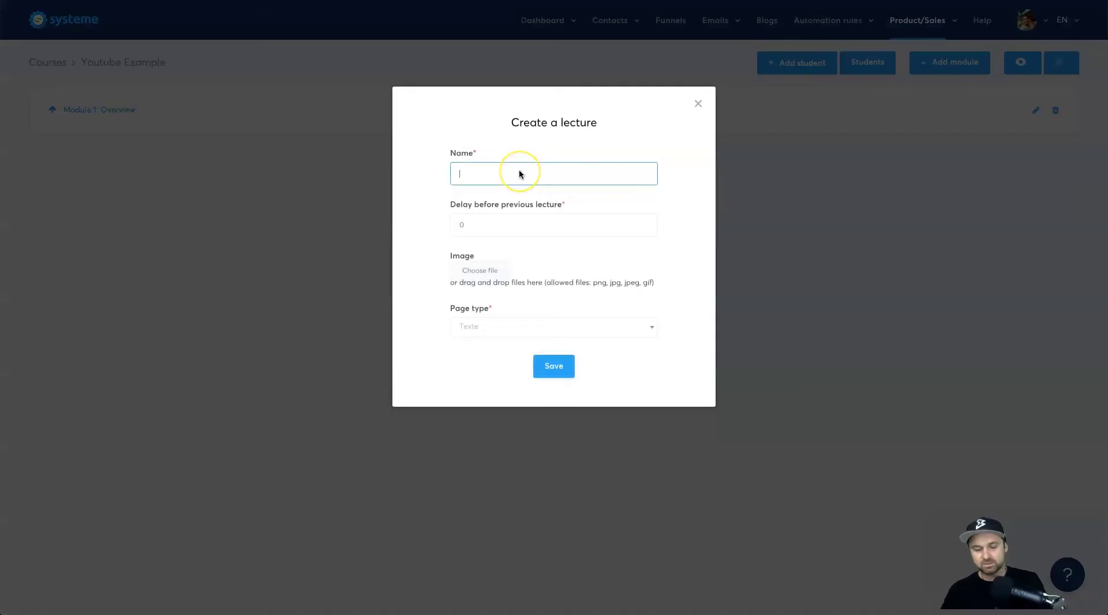
type("1. Introduction")
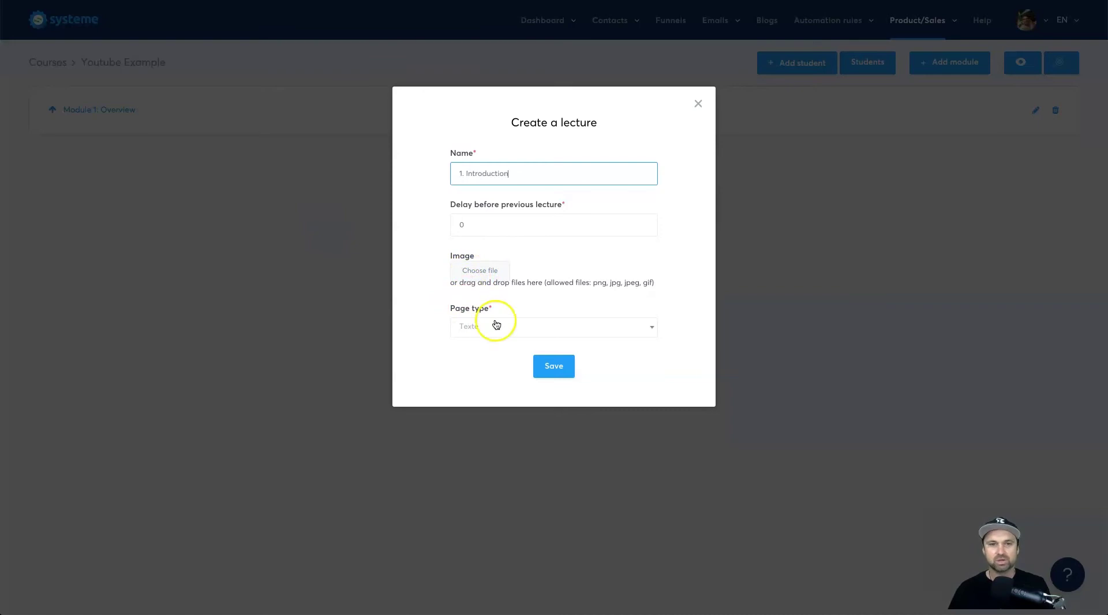
left_click(554, 324)
left_click(555, 324)
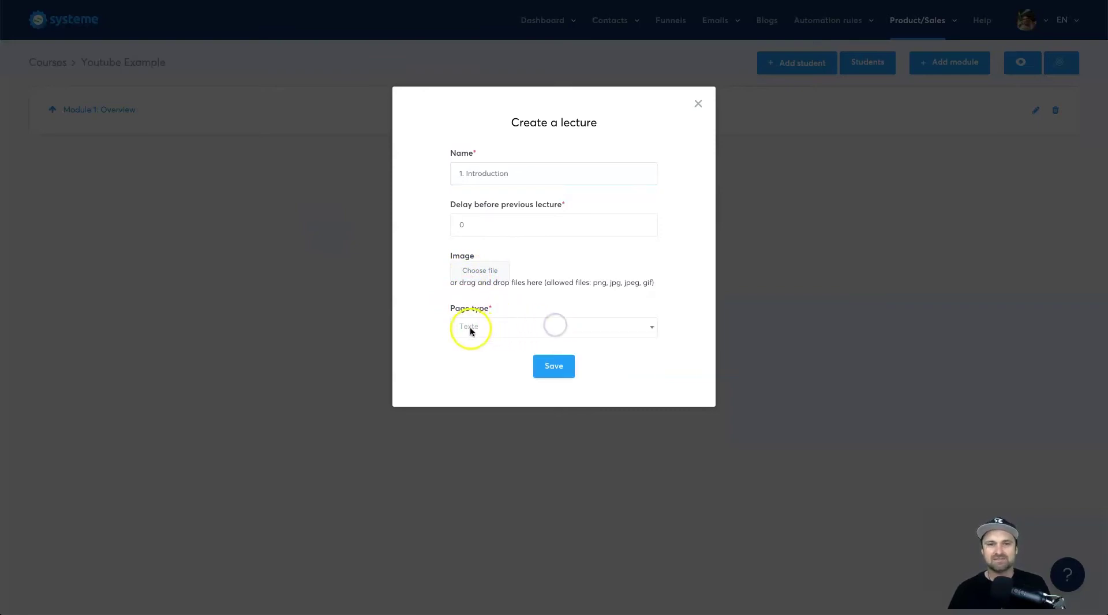
left_click(551, 359)
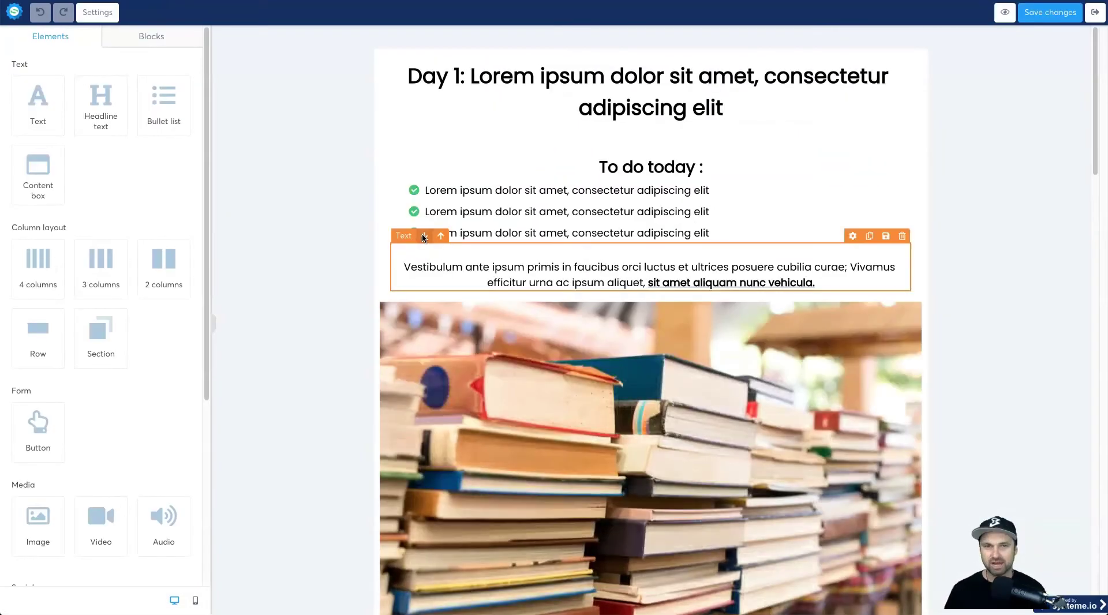
- Delete the first bulleted list from the lecture page
left_click(449, 236)
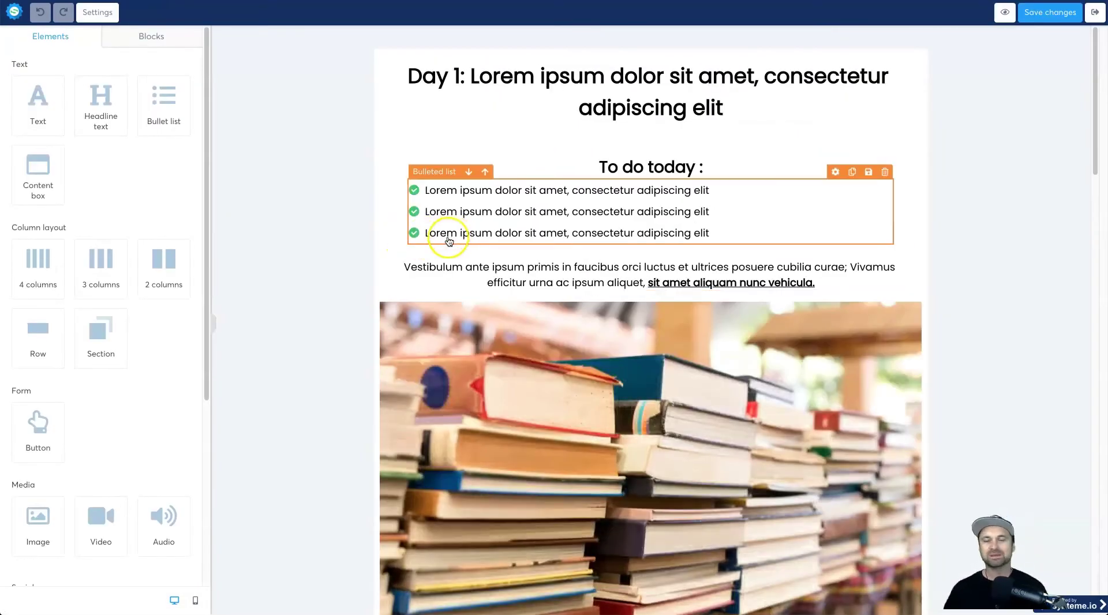
left_click(885, 172)
left_click(658, 36)
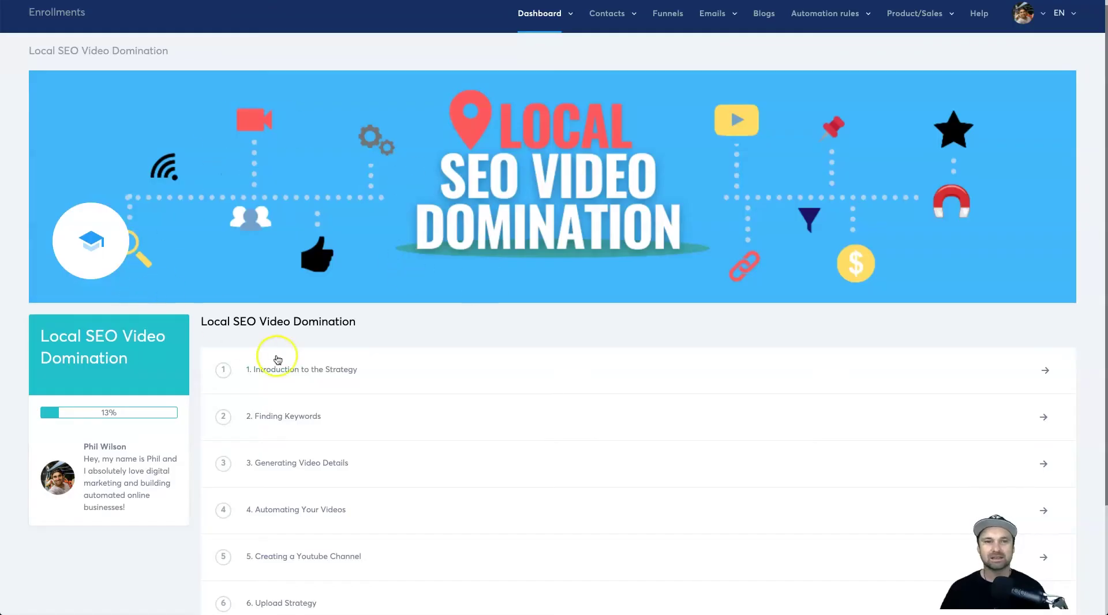
- Select the Day 1 headline and delete it
left_click(277, 359)
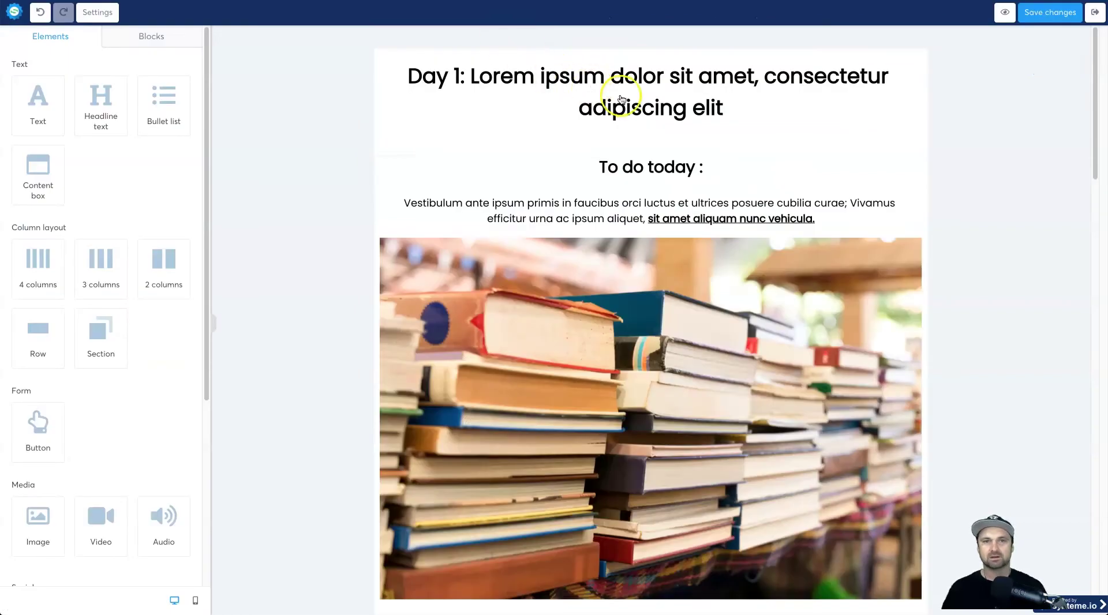
left_click(903, 54)
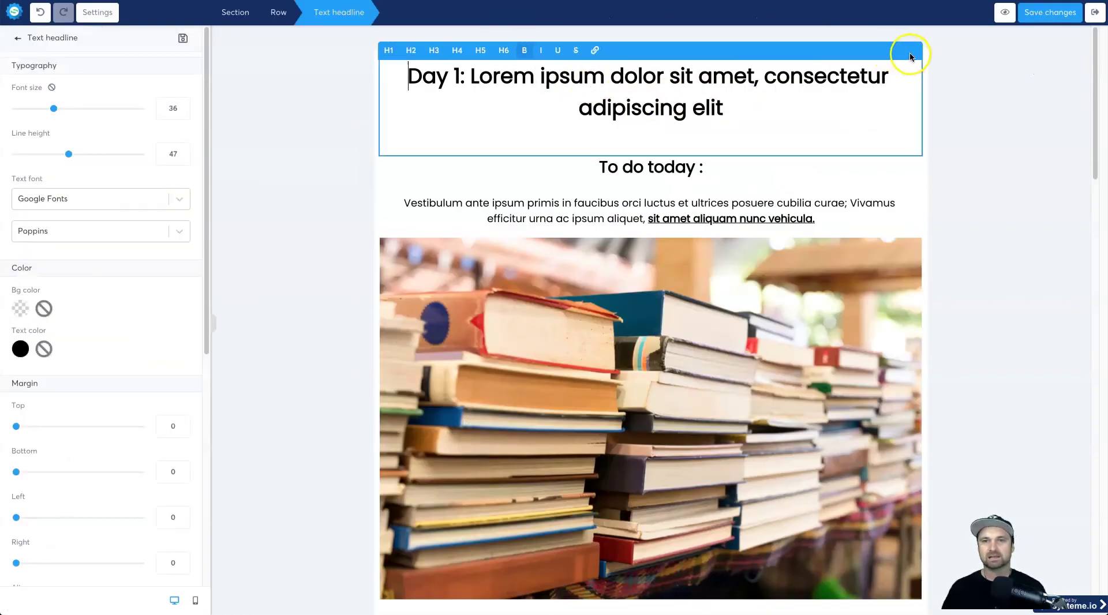
left_click(925, 76)
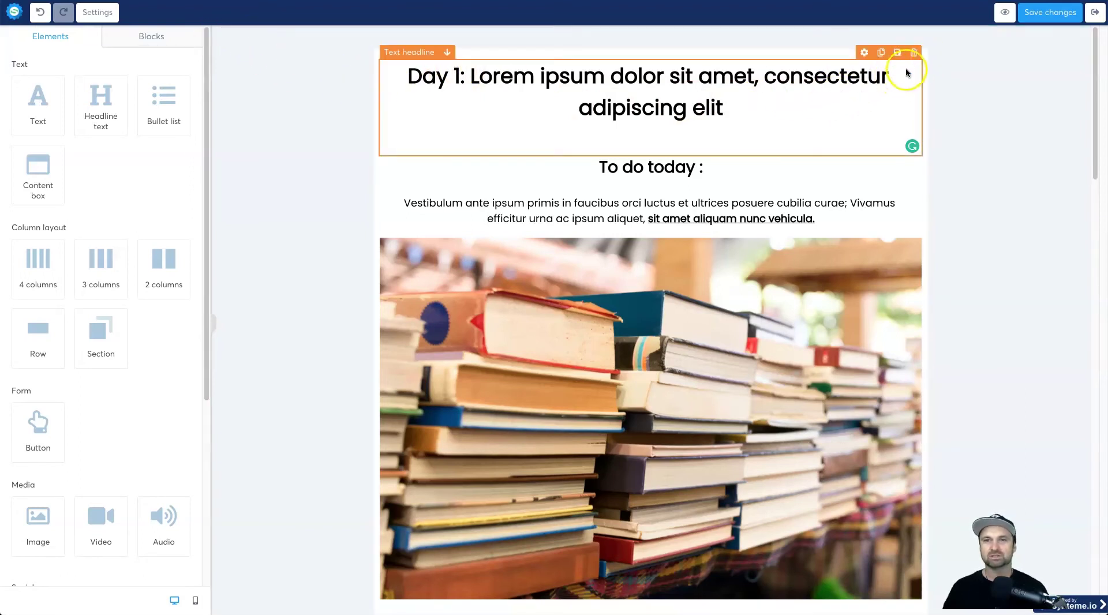
left_click(913, 54)
- Confirm the headline deletion, then remove the Vestibulum paragraph and the three-item bulleted list
left_click(651, 35)
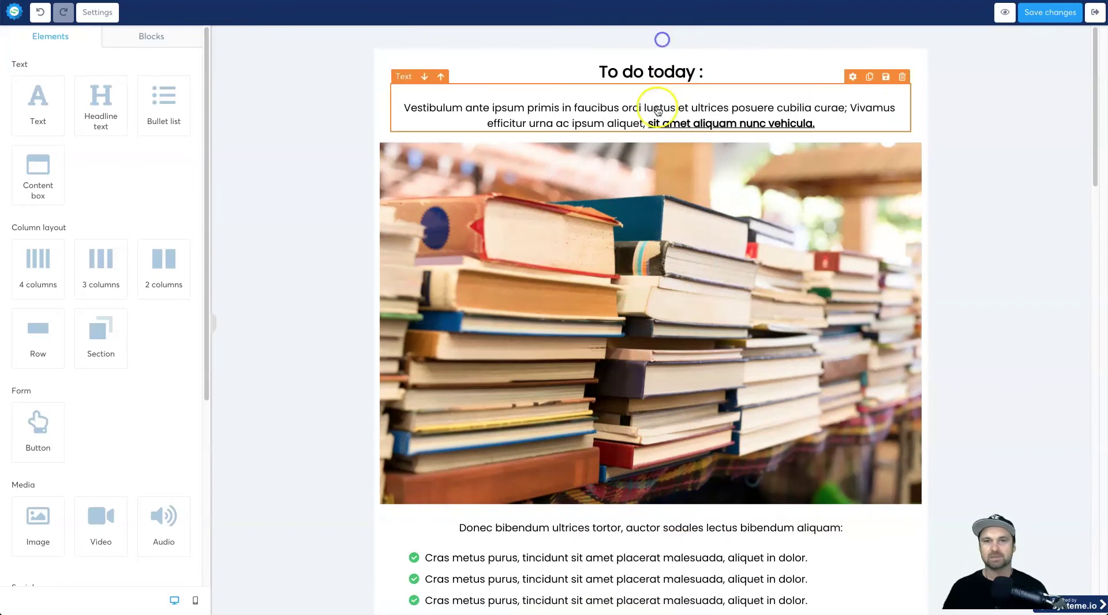
left_click(902, 76)
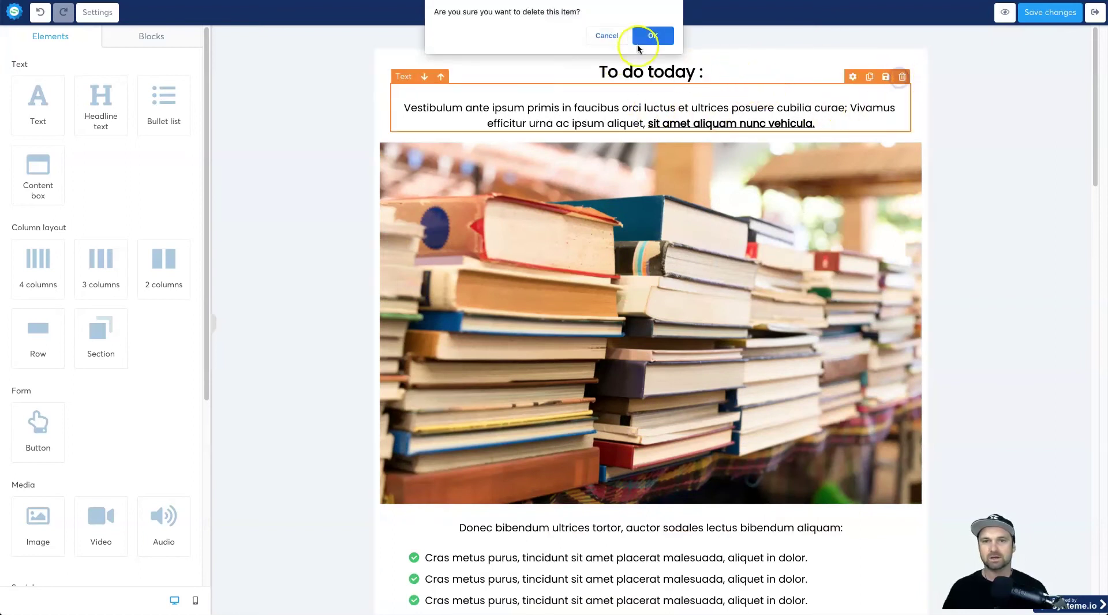
left_click(650, 35)
scroll(644, 494, "down", 2)
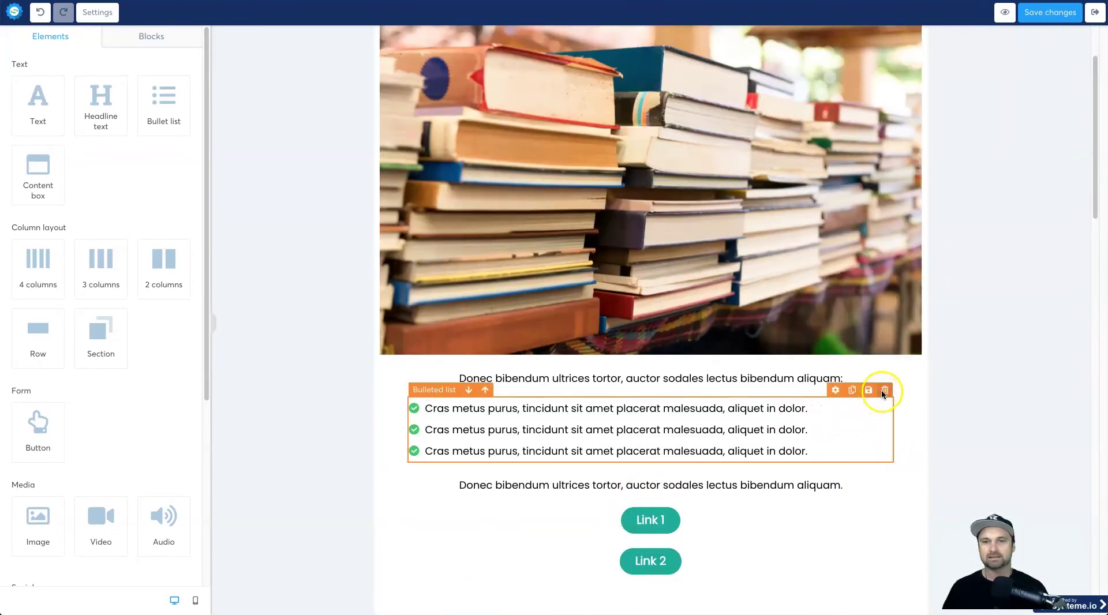
left_click(885, 390)
left_click(659, 40)
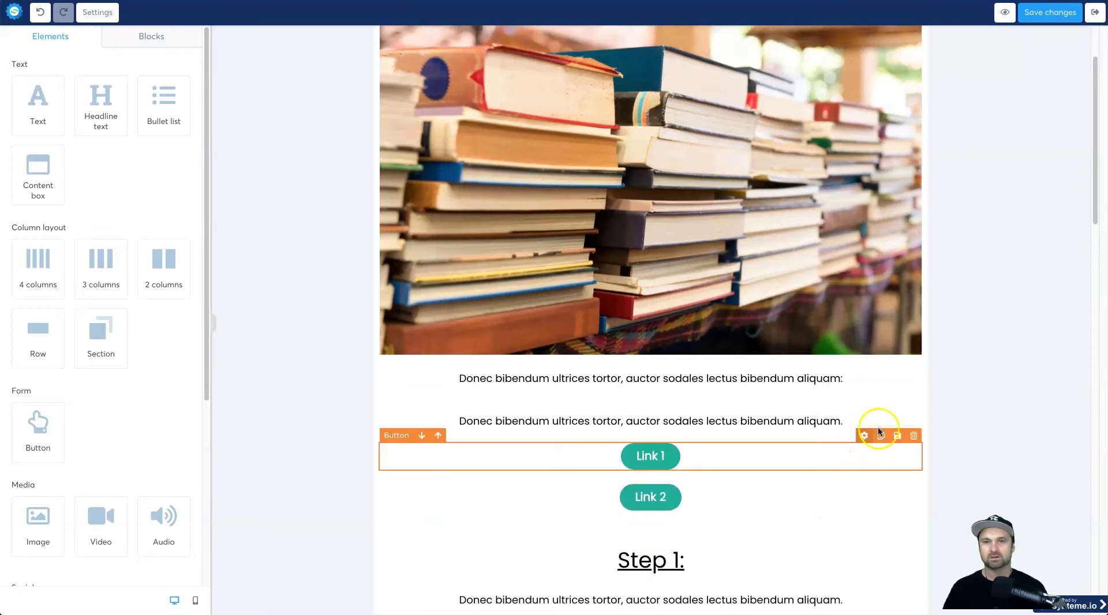
- Remove the second Donec paragraph and the Link 1 and Link 2 buttons
left_click(902, 390)
left_click(654, 36)
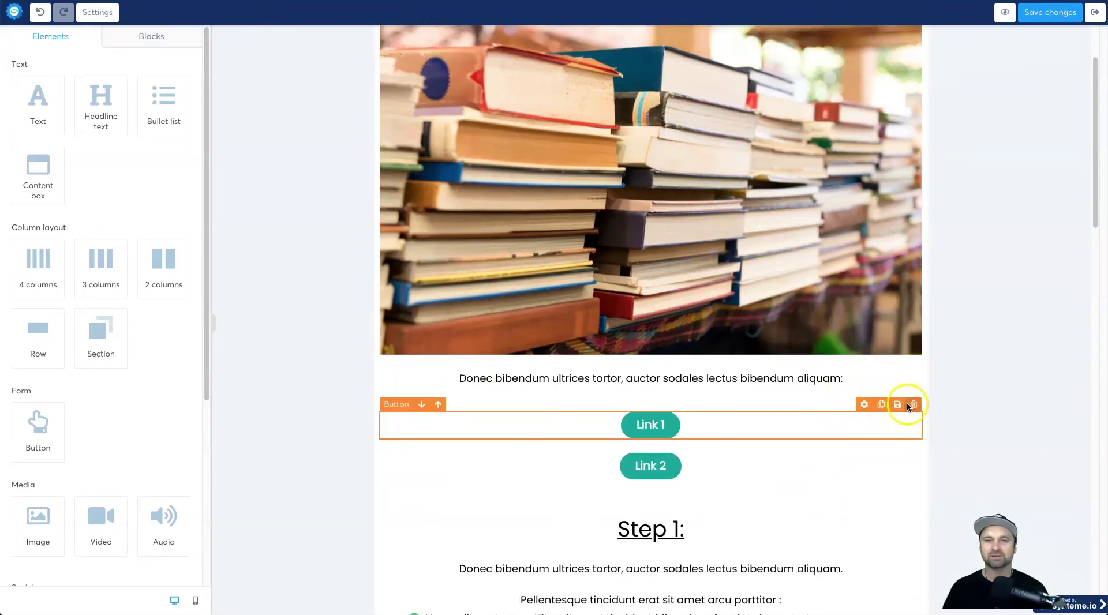
left_click(913, 405)
left_click(651, 36)
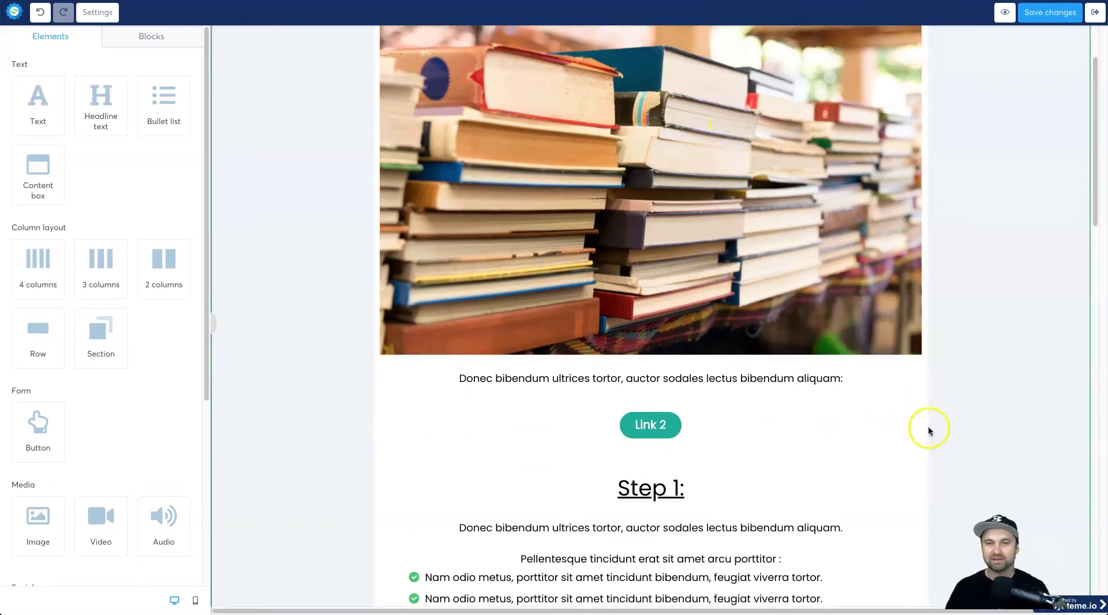
left_click(912, 405)
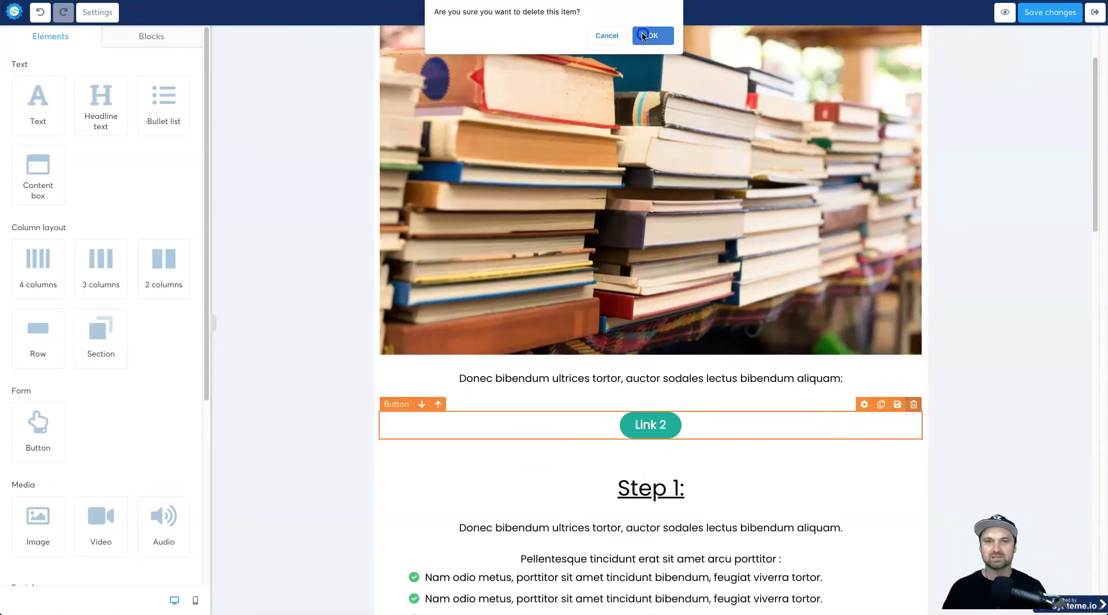
left_click(651, 36)
- Delete the Step 1 heading, its Donec/Pellentesque text block and the remaining bulleted list
left_click(896, 404)
left_click(658, 36)
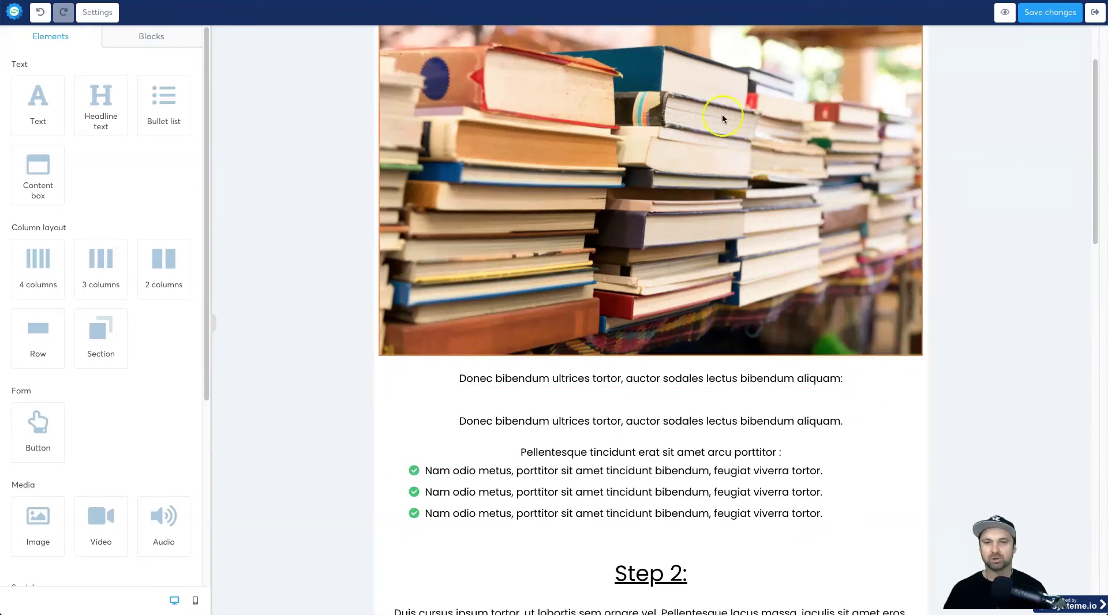
left_click(902, 391)
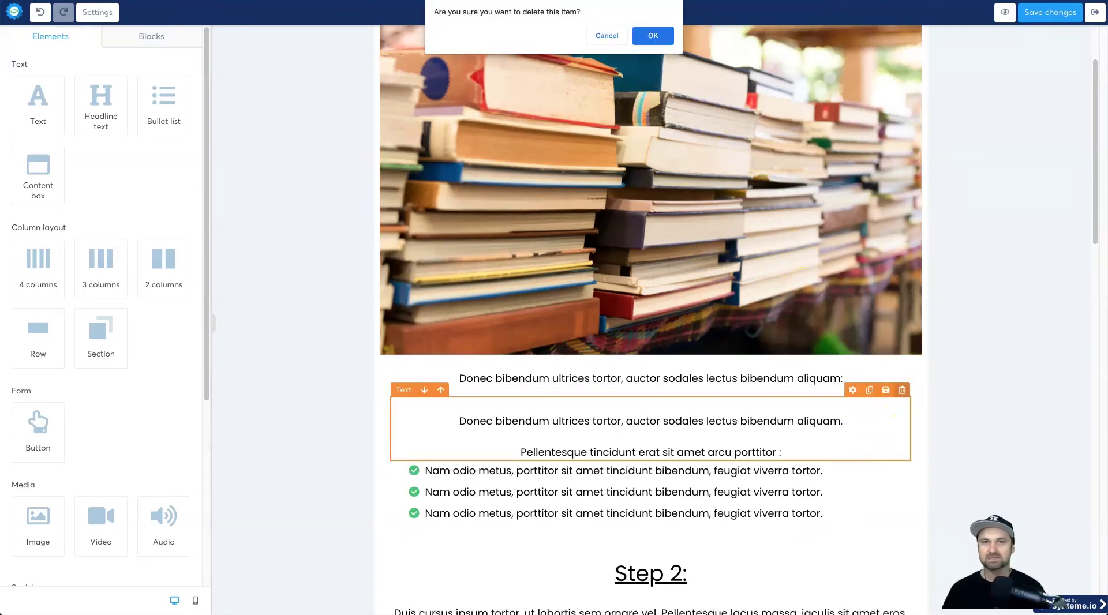
left_click(641, 33)
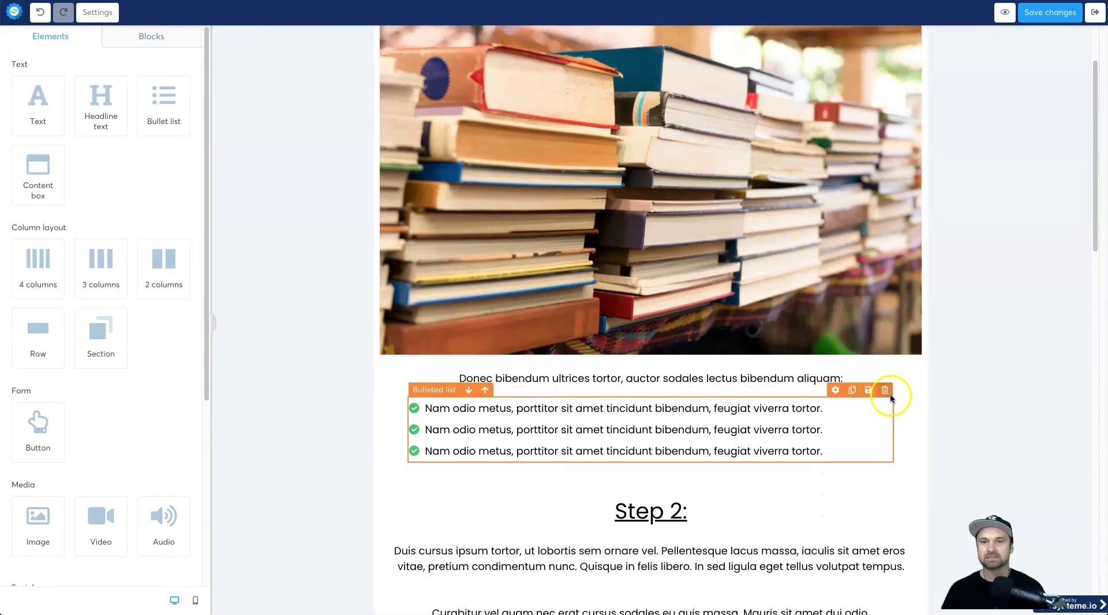
left_click(885, 390)
left_click(643, 33)
scroll(567, 331, "down", 10)
scroll(569, 336, "down", 10)
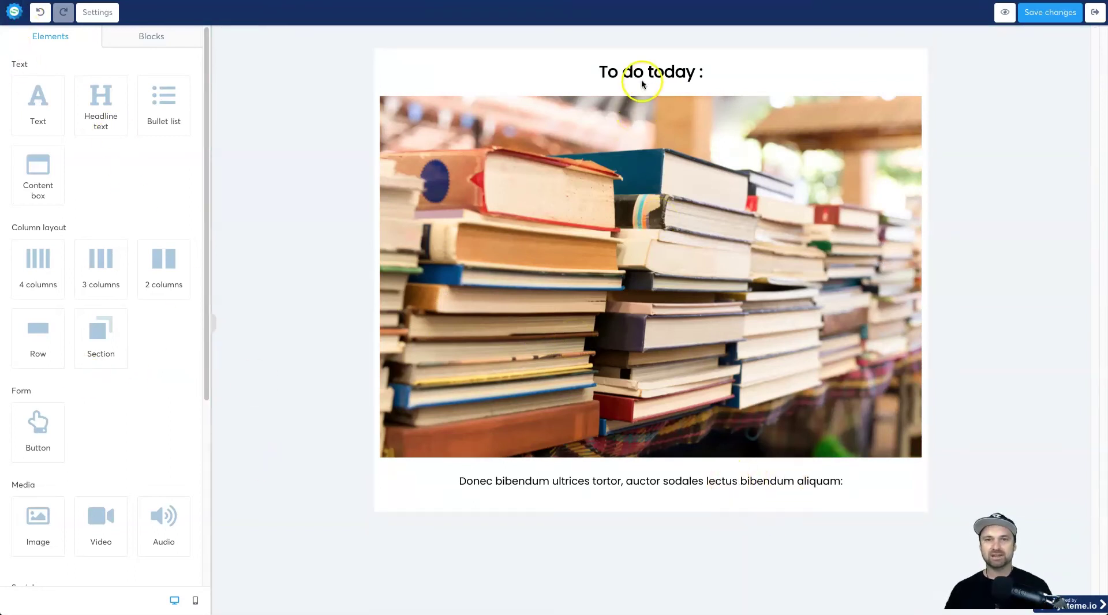
- Retitle the 'To do today' heading to 'Lesson 1: Overview'
left_click(640, 75)
double_click(640, 71)
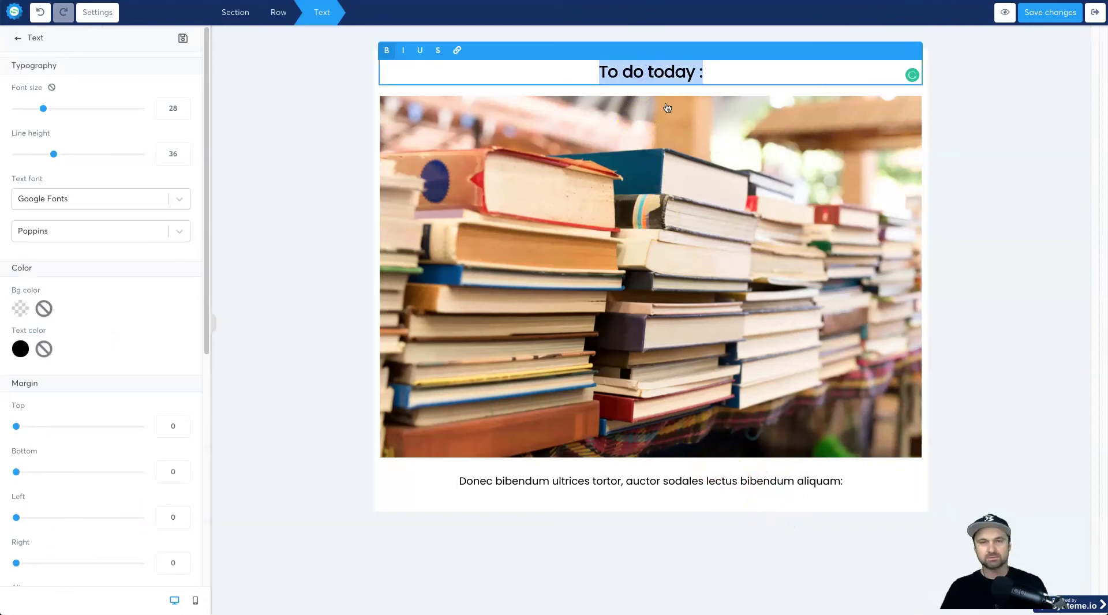
type("Module 1: Overiverw")
key("ctrl+a")
type("Kes")
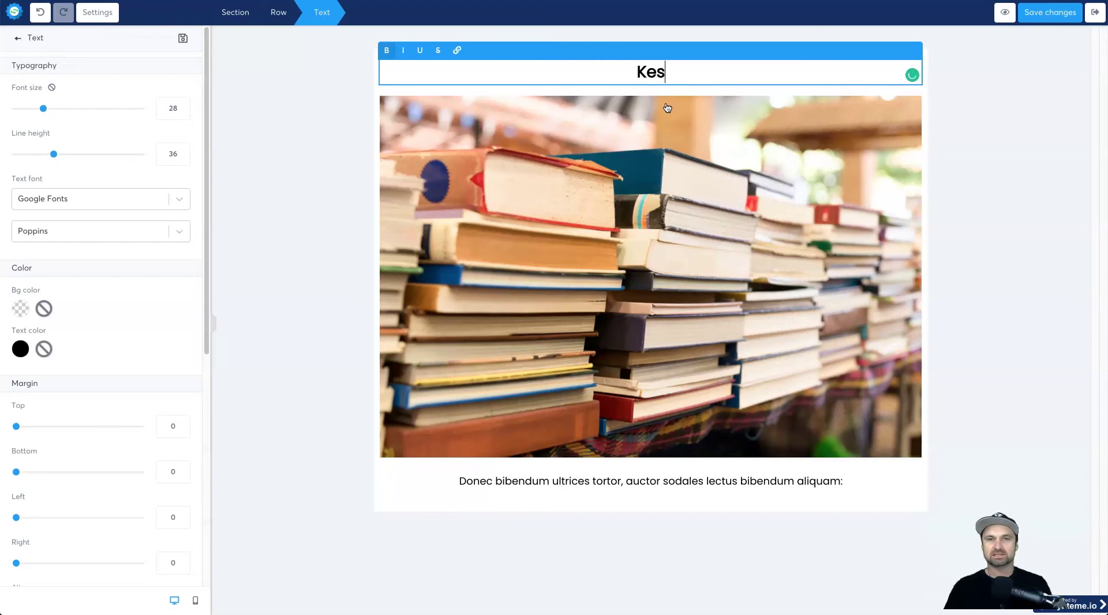
type("son 1: Overview")
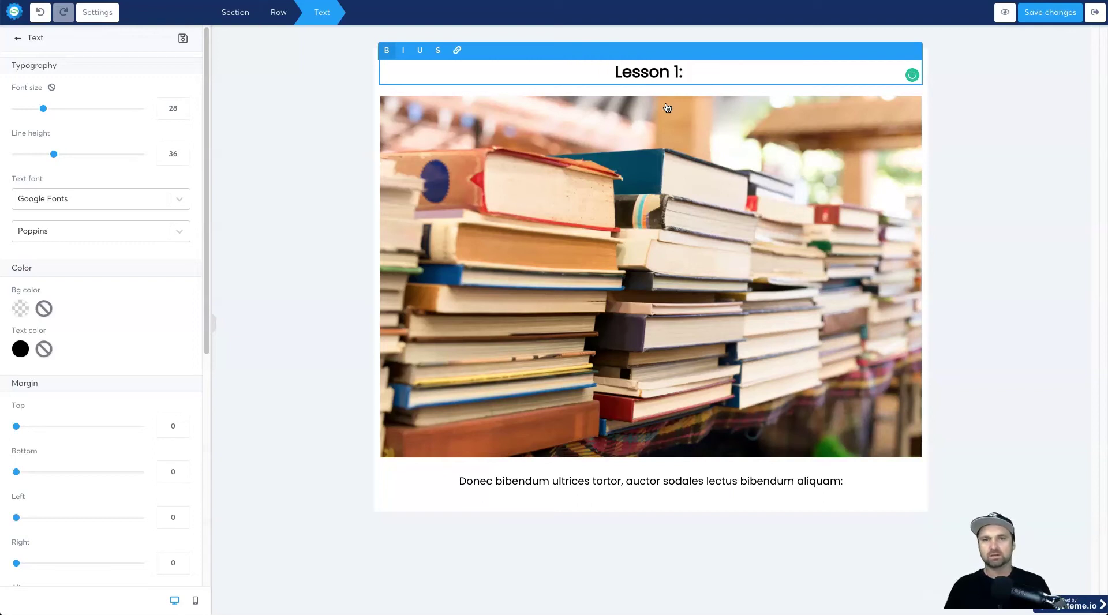
- Delete the books image below the heading
left_click(657, 139)
left_click(961, 125)
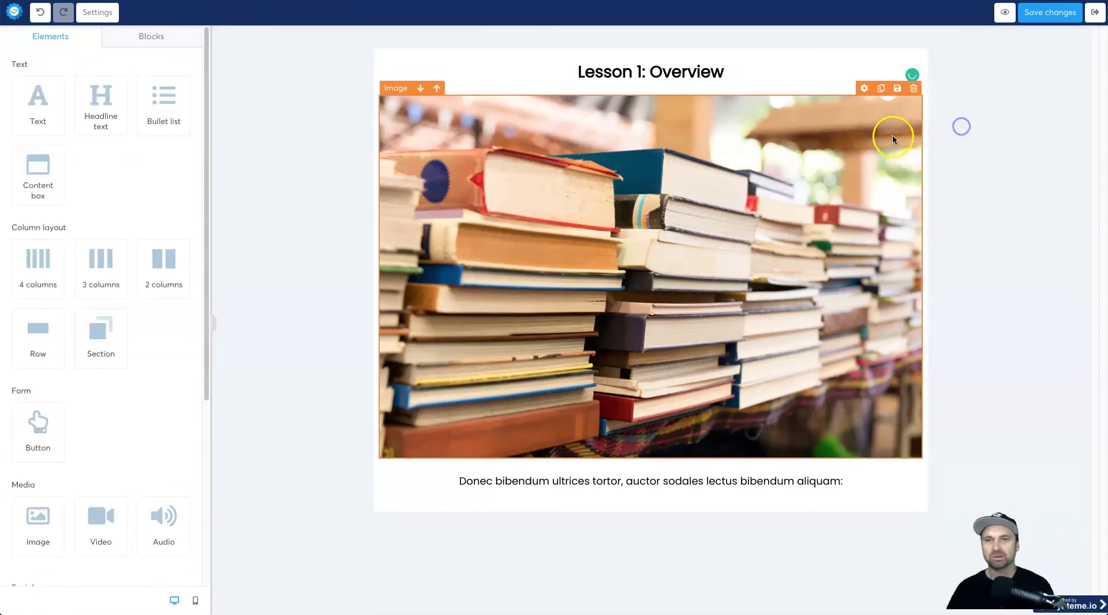
left_click(913, 88)
left_click(650, 34)
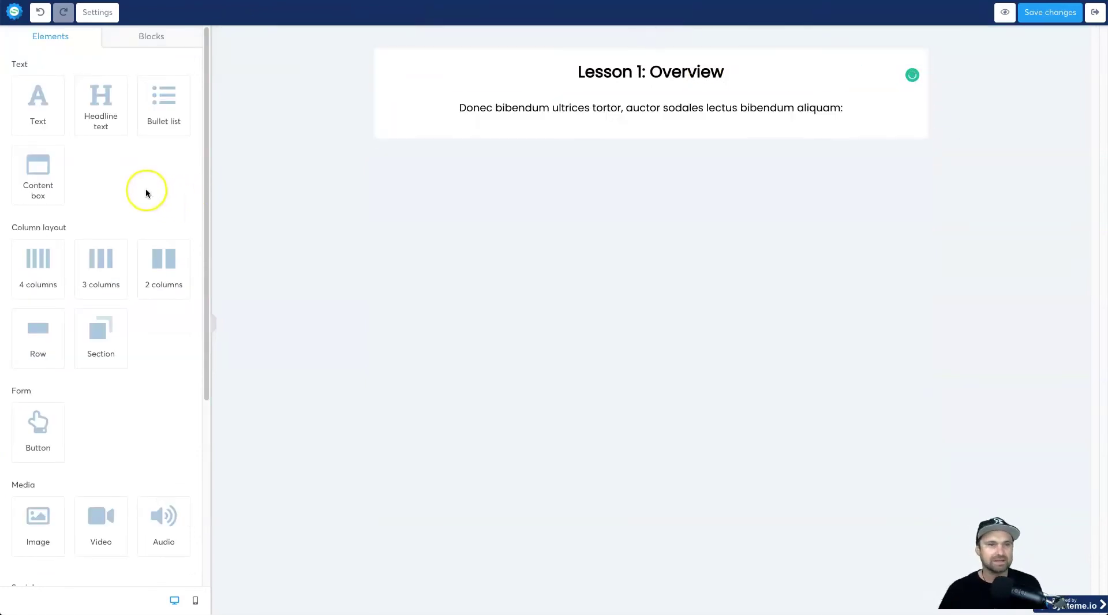
- Drop a Video element below the Lesson 1: Overview headline, keeping Youtube as its video type
left_click_drag(95, 520, 628, 96)
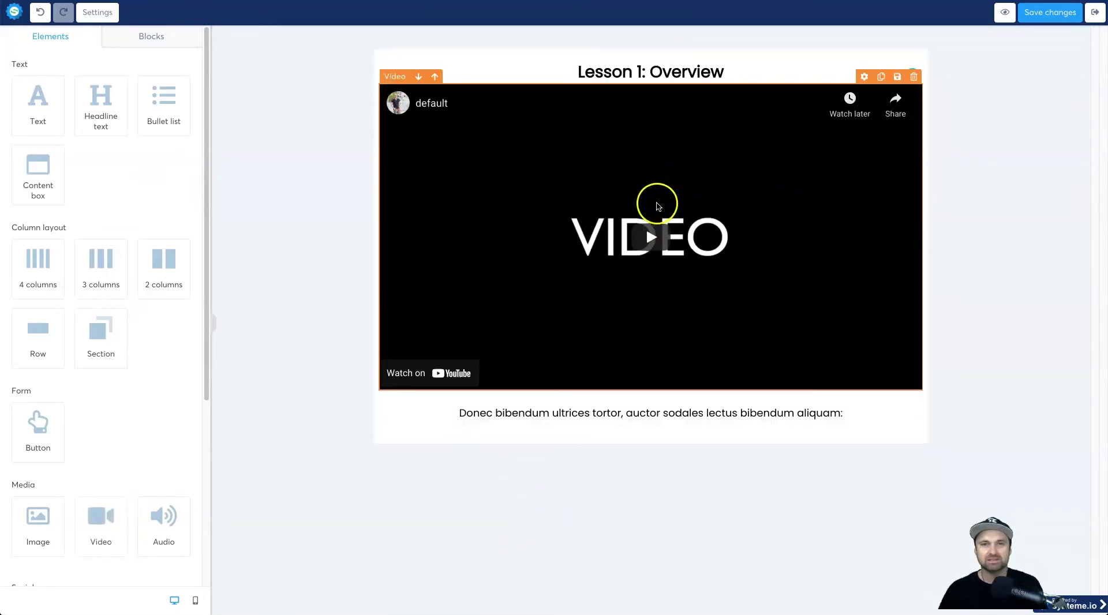
left_click(656, 205)
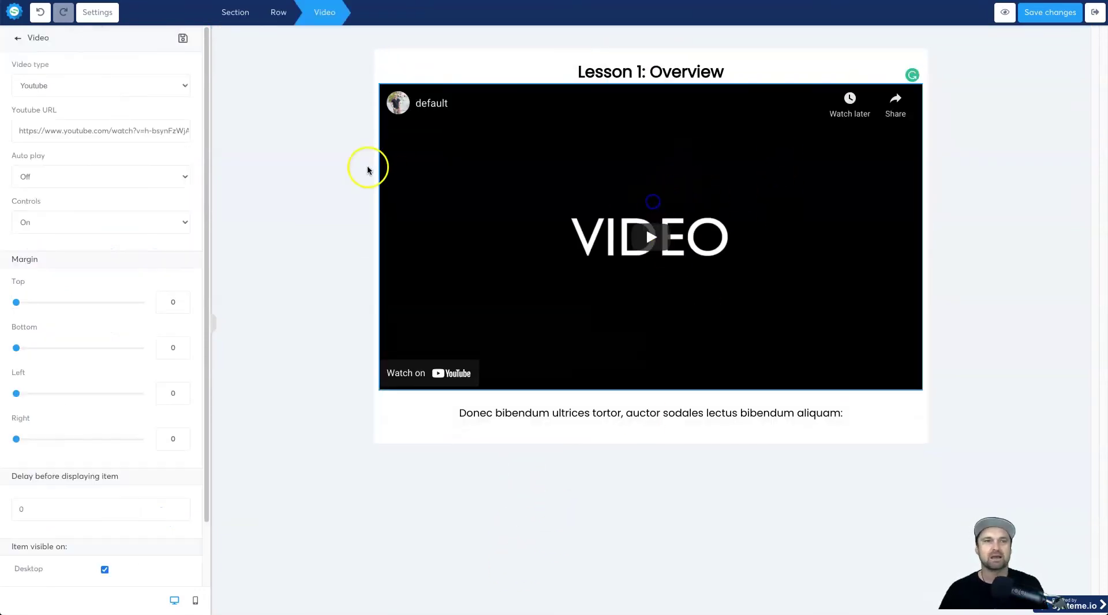
left_click(46, 86)
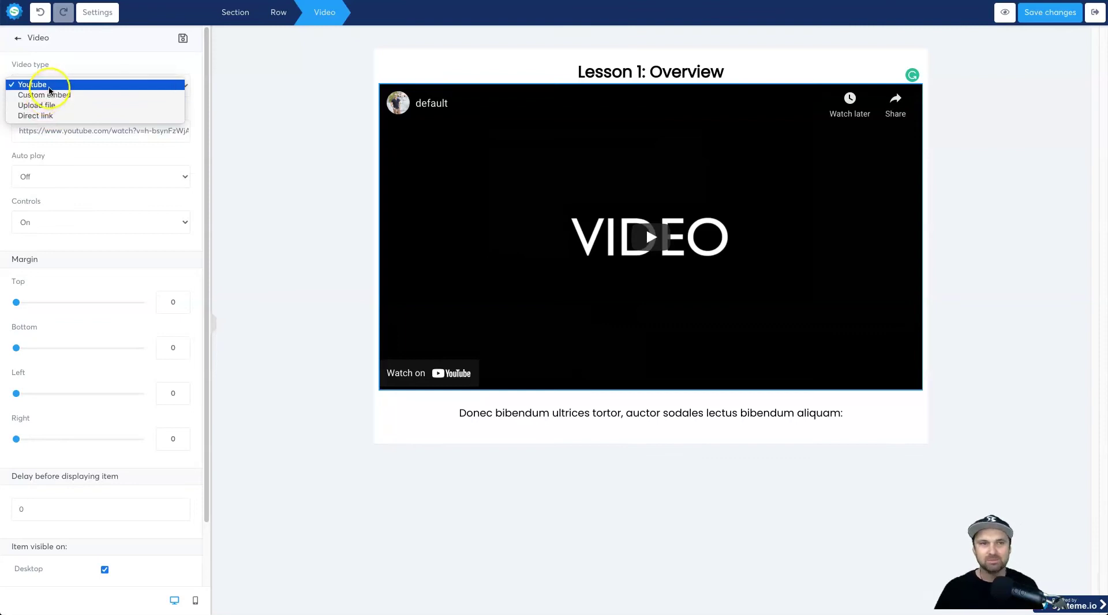
left_click(81, 134)
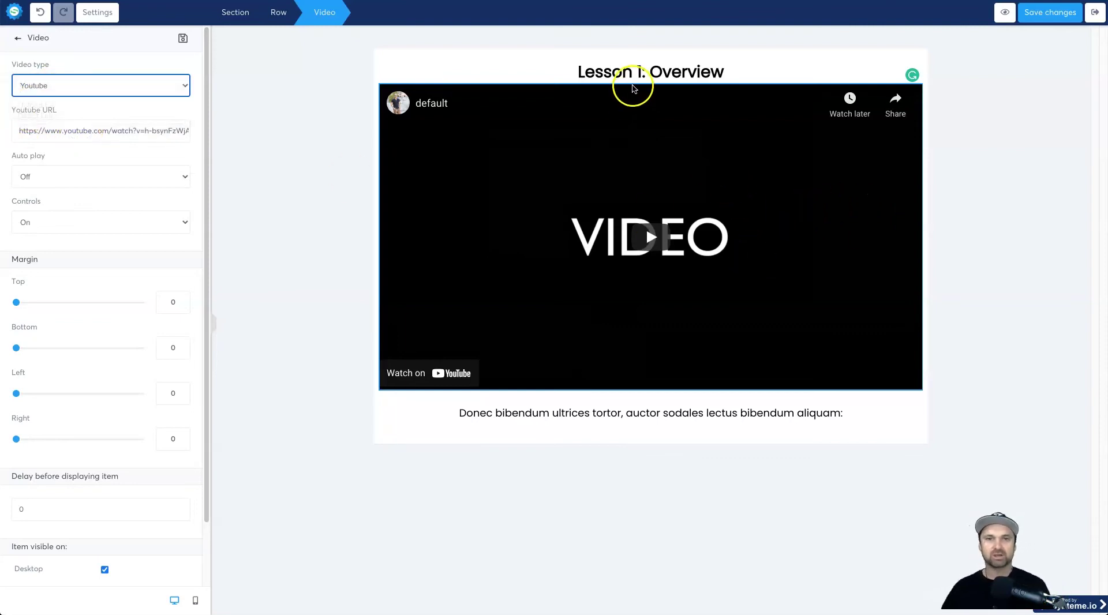
left_click(651, 71)
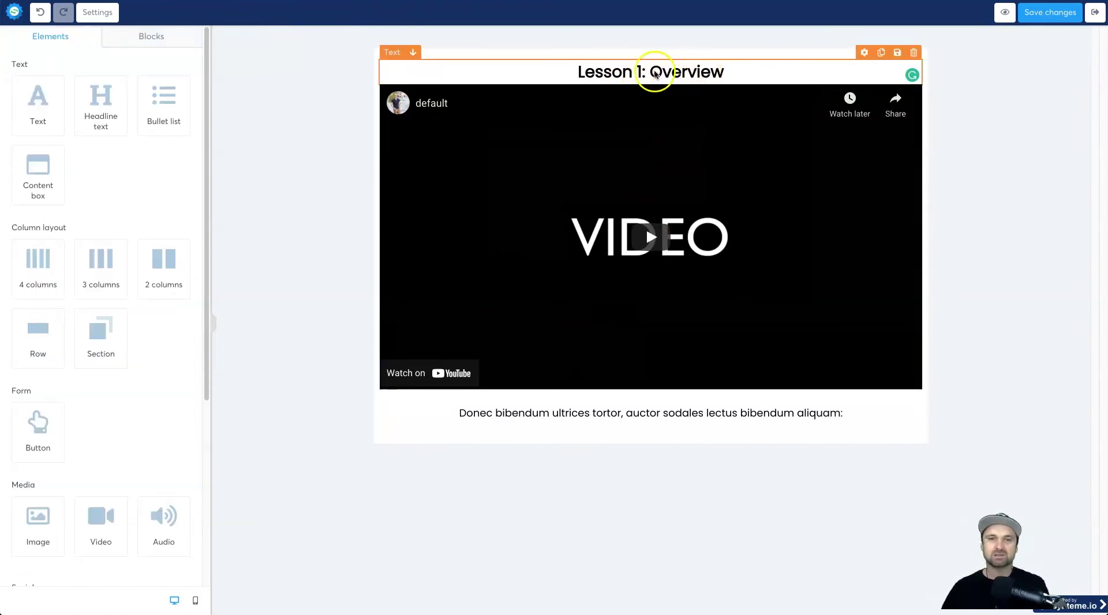
- Set the headline's Margin Bottom slider to 2 in its Text settings
left_click(681, 71)
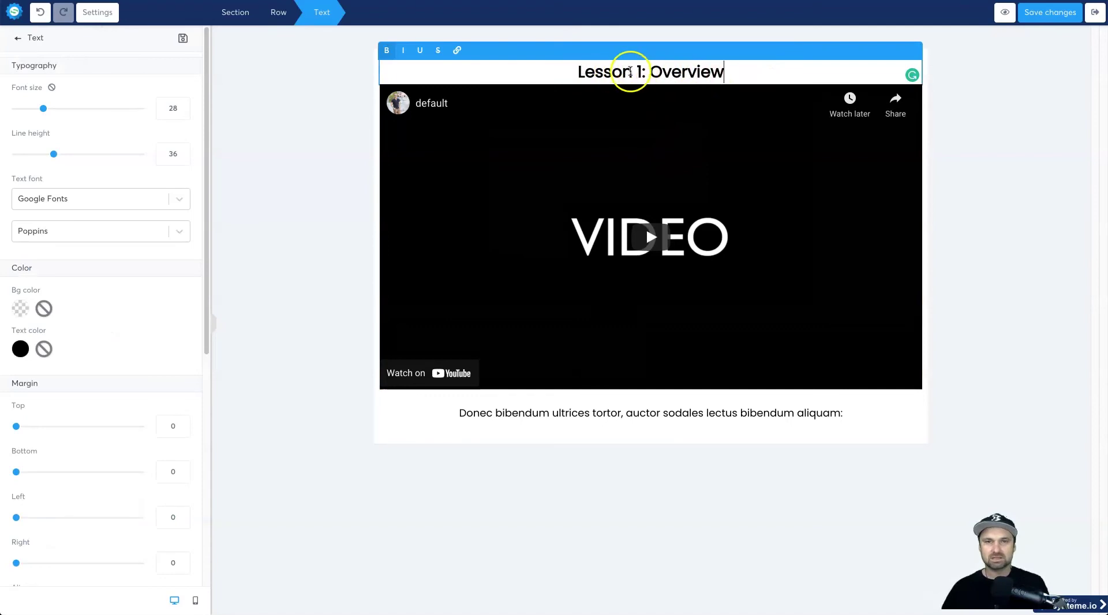
scroll(119, 247, "down", 1)
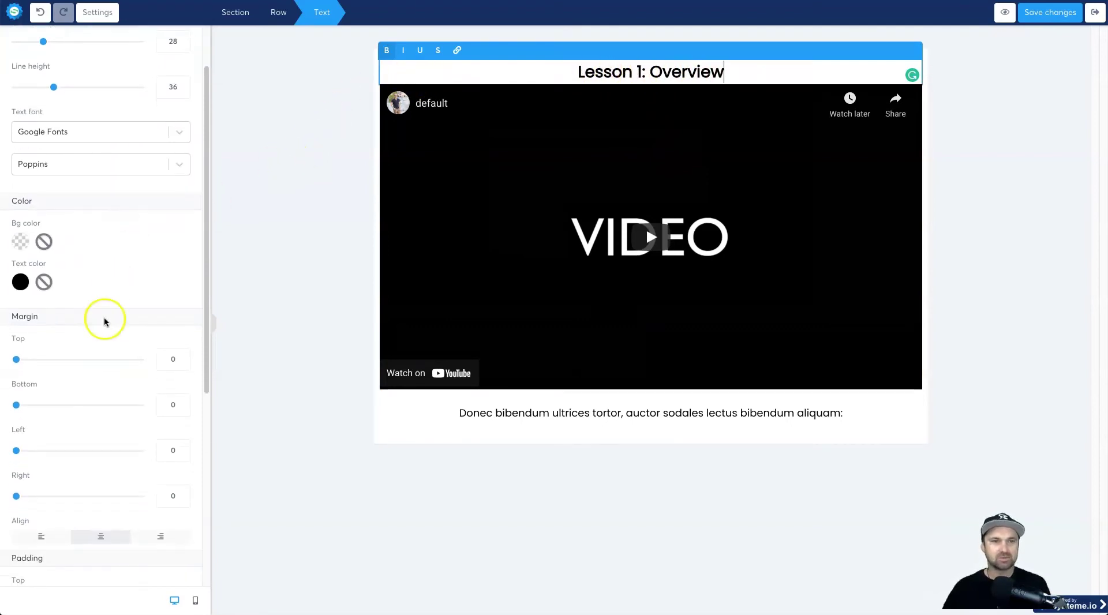
left_click_drag(16, 409, 17, 410)
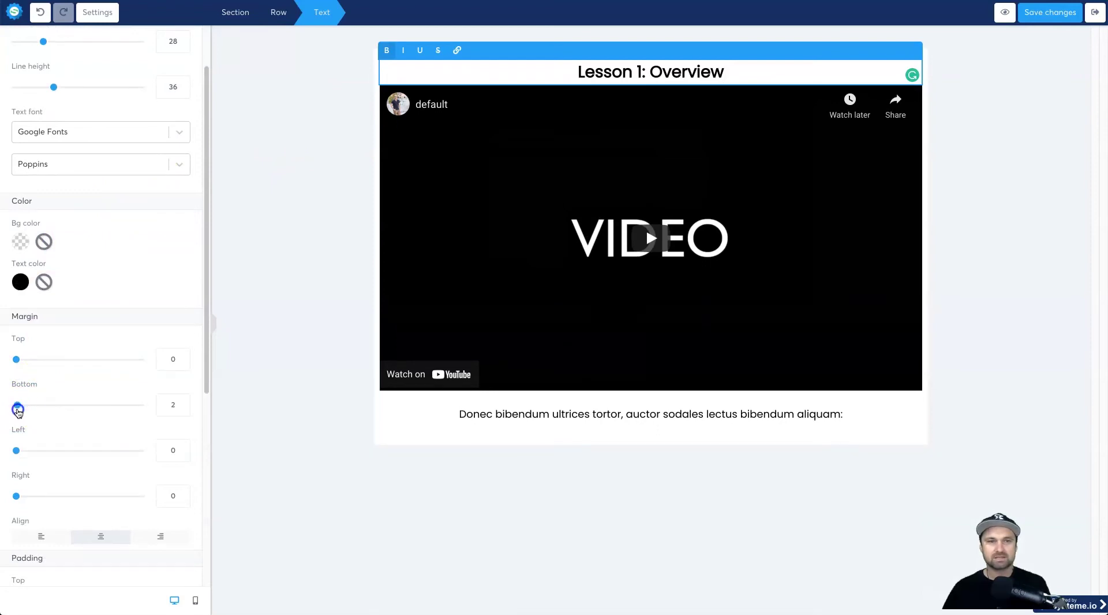
scroll(50, 417, "down", 4)
scroll(69, 425, "up", 5)
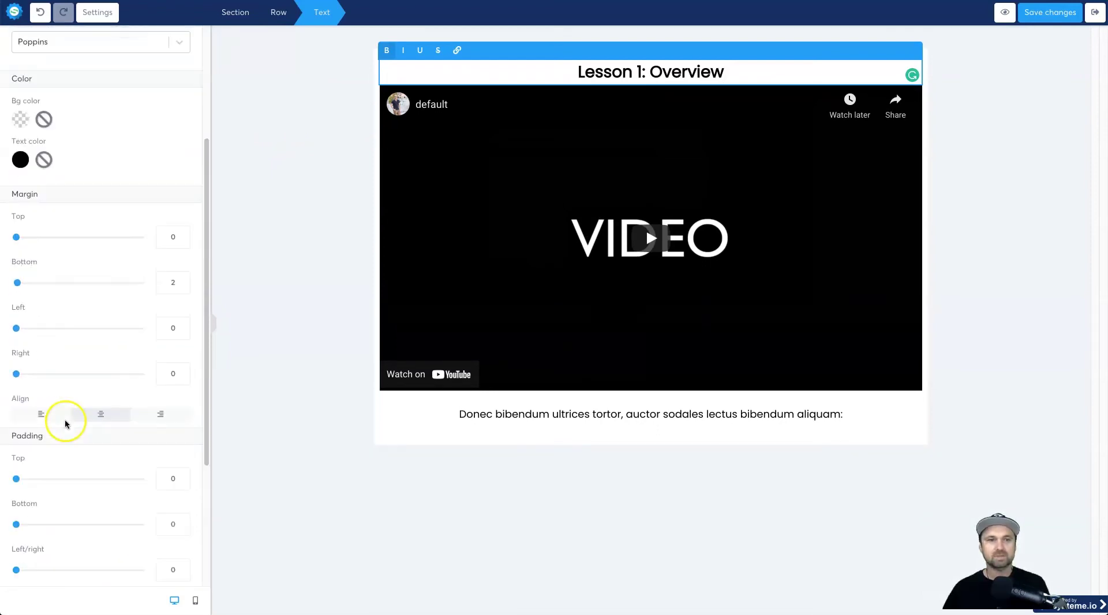
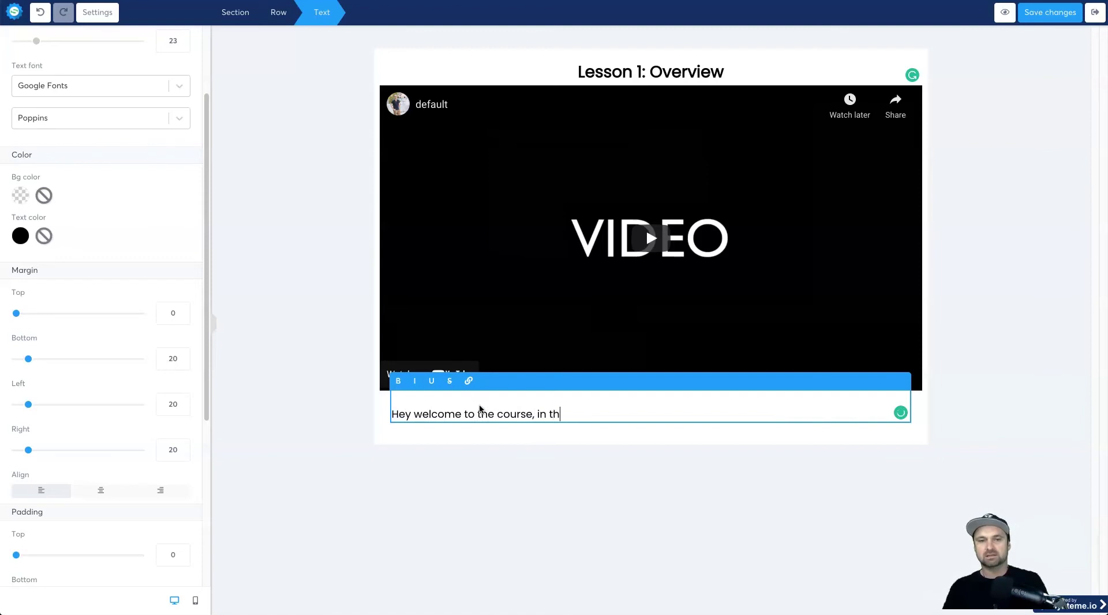
- Finish the welcome paragraph on ranking YouTube videos and add the Facebook community invitation line
type("ain how you can quickly")
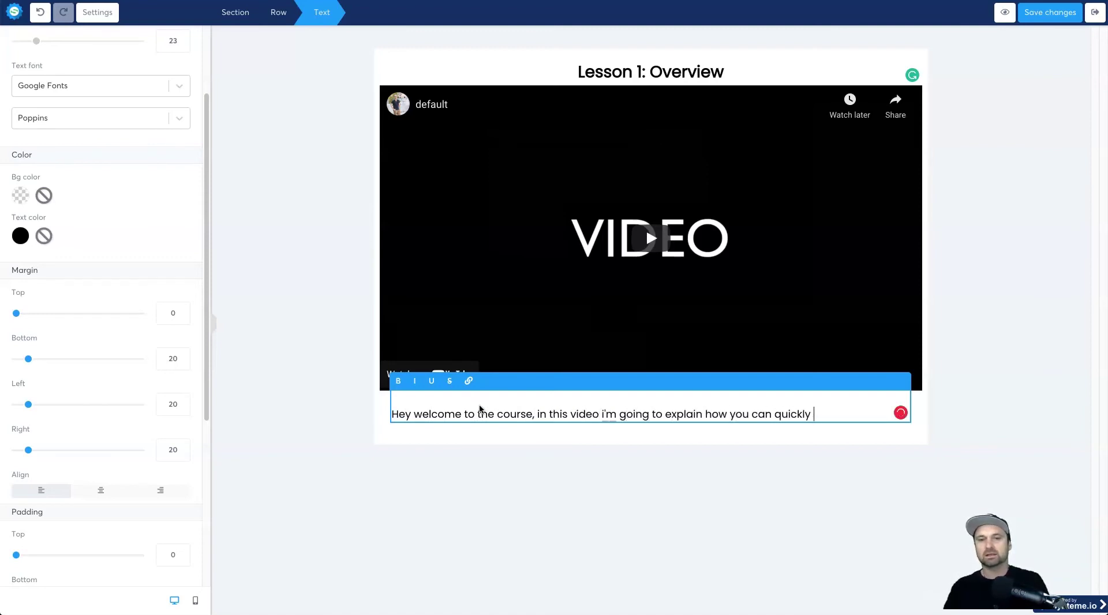
type("ank vi")
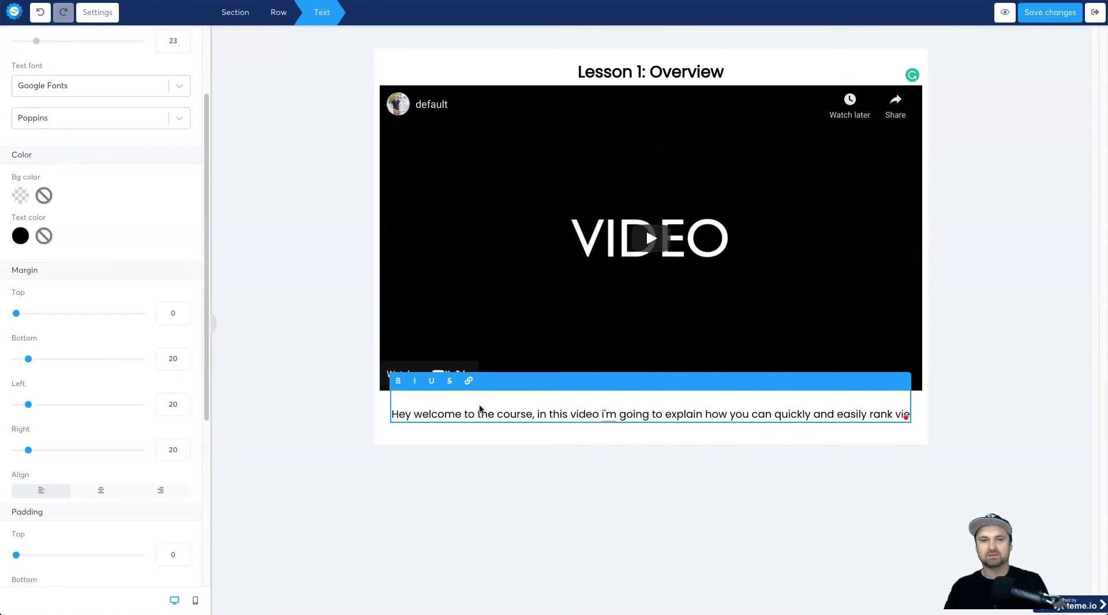
type("deos on YouTube and then I will show you ho")
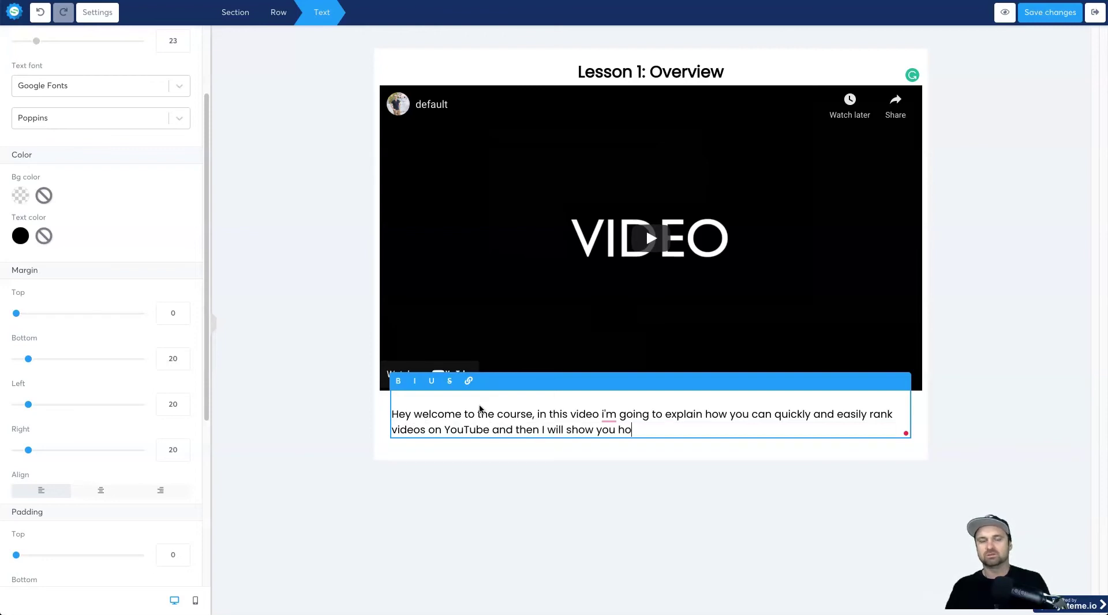
key("Return")
key("Return")
type("Don't forget to join the")
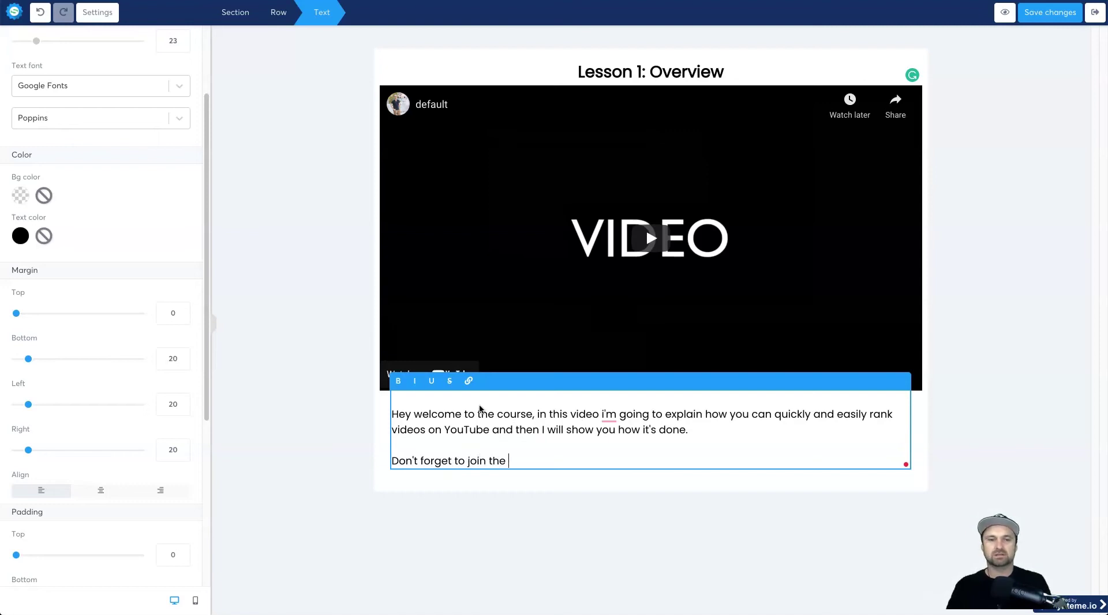
type("can do so by using the button below.")
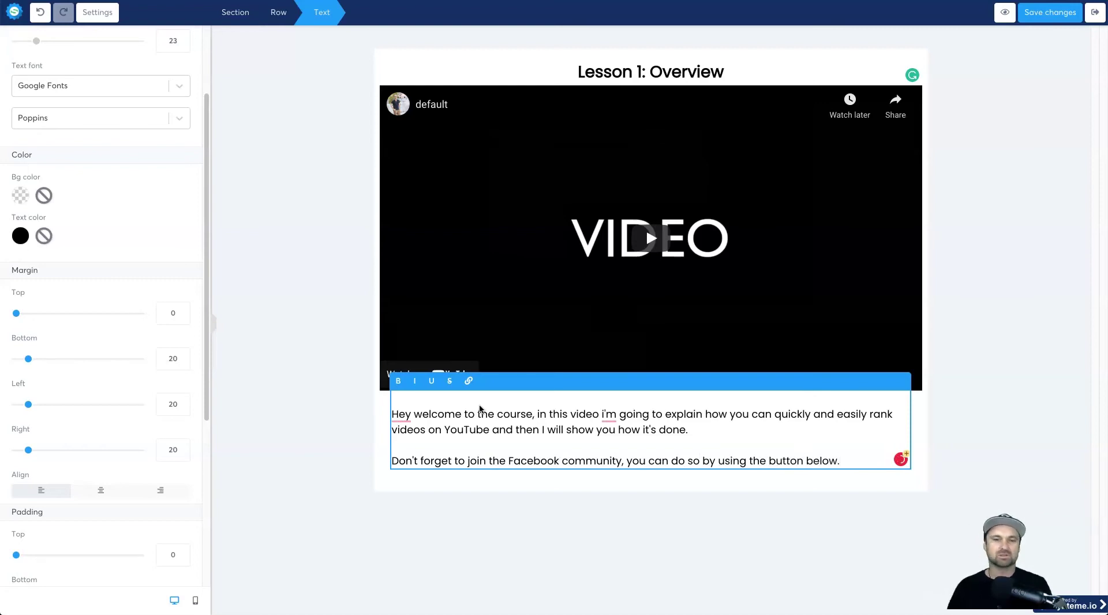
left_click(289, 352)
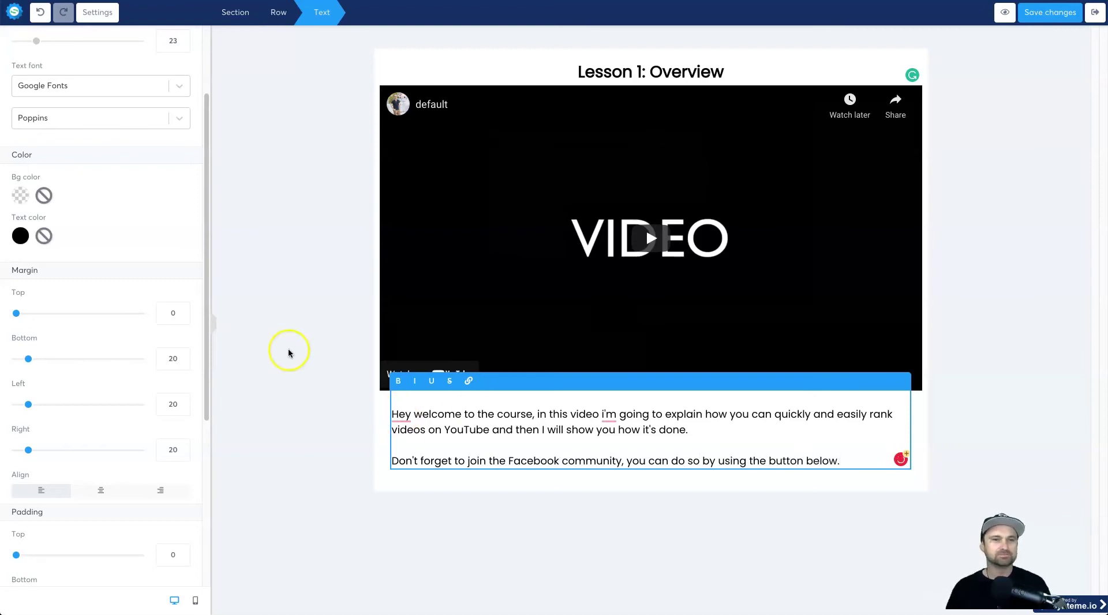
left_click(258, 295)
- Add a button below the text with Margin Top 0, linking to the Facebook group in a new window
left_click(17, 40)
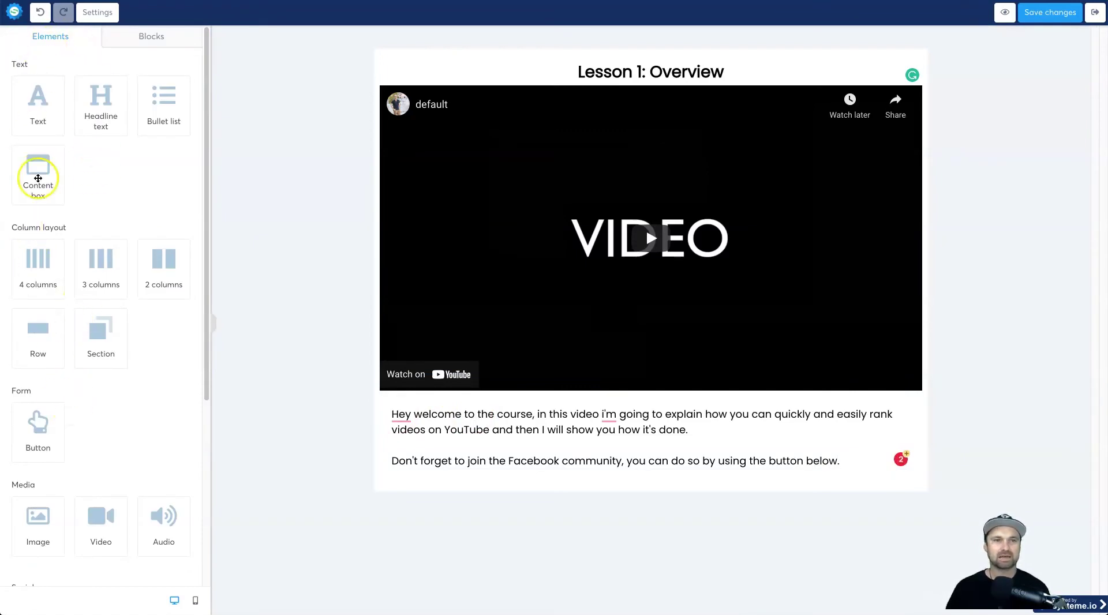
left_click_drag(29, 427, 504, 469)
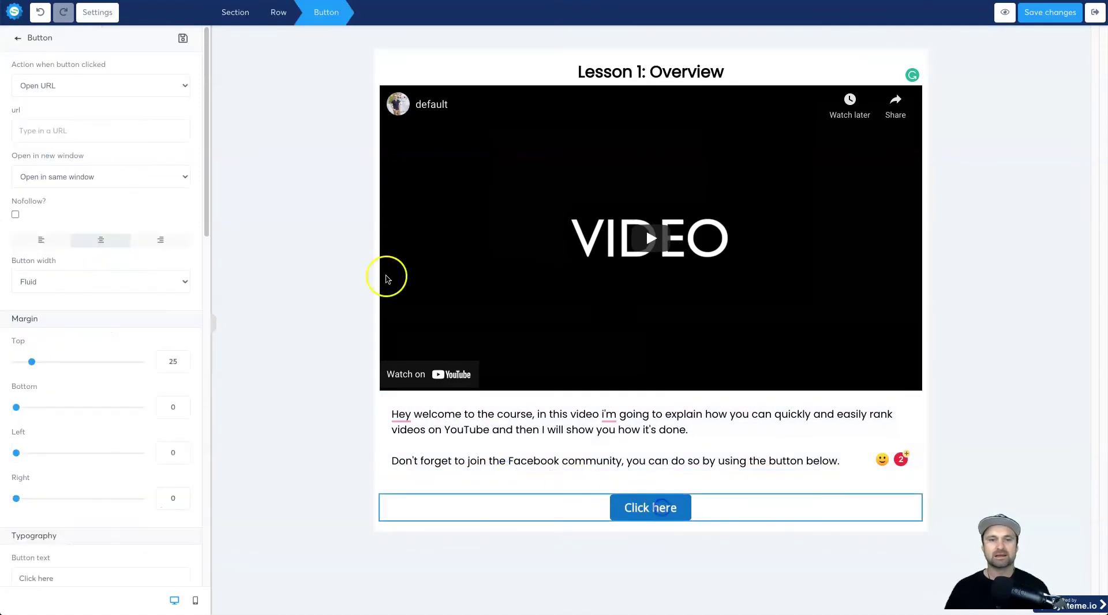
left_click_drag(33, 363, 12, 362)
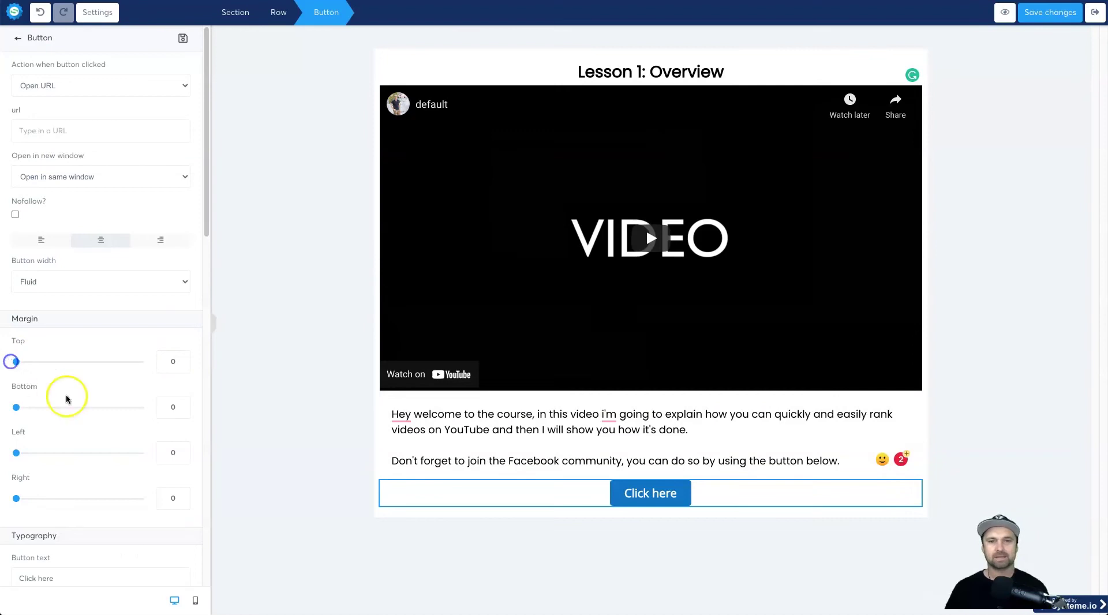
left_click(117, 131)
type("https://www.facebook.com/group/x")
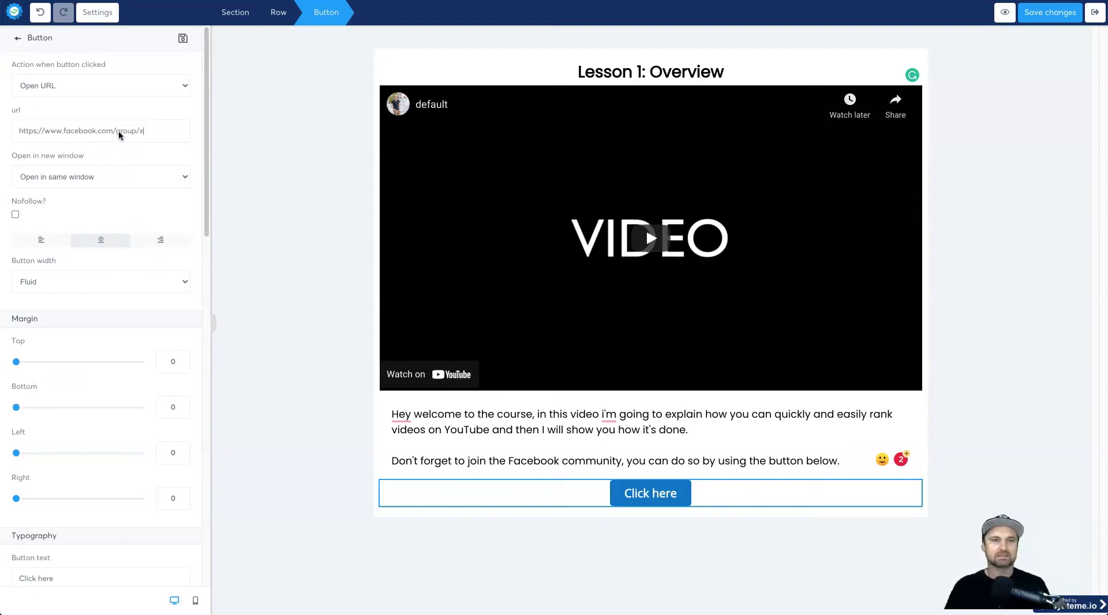
left_click(96, 179)
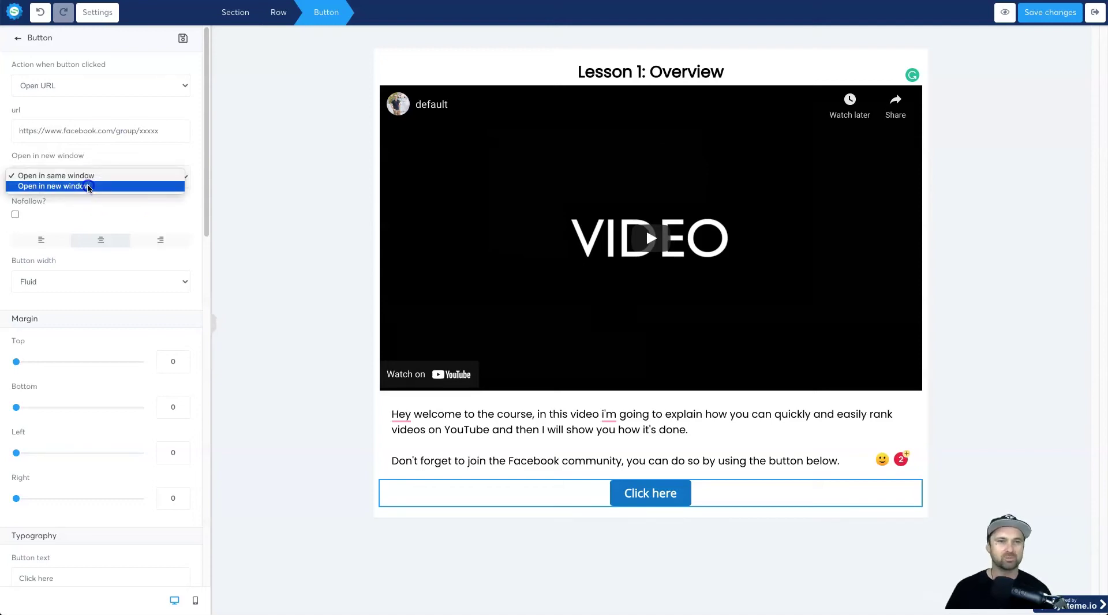
left_click(88, 186)
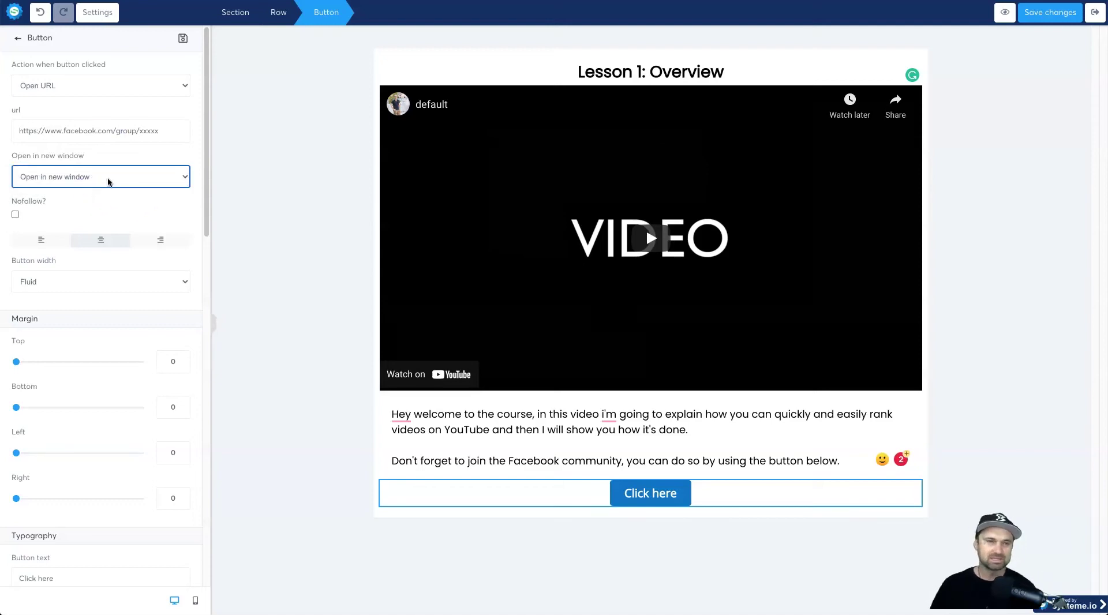
- Change the button label to 'Join the Facebook Community'
scroll(49, 295, "down", 2)
double_click(75, 479)
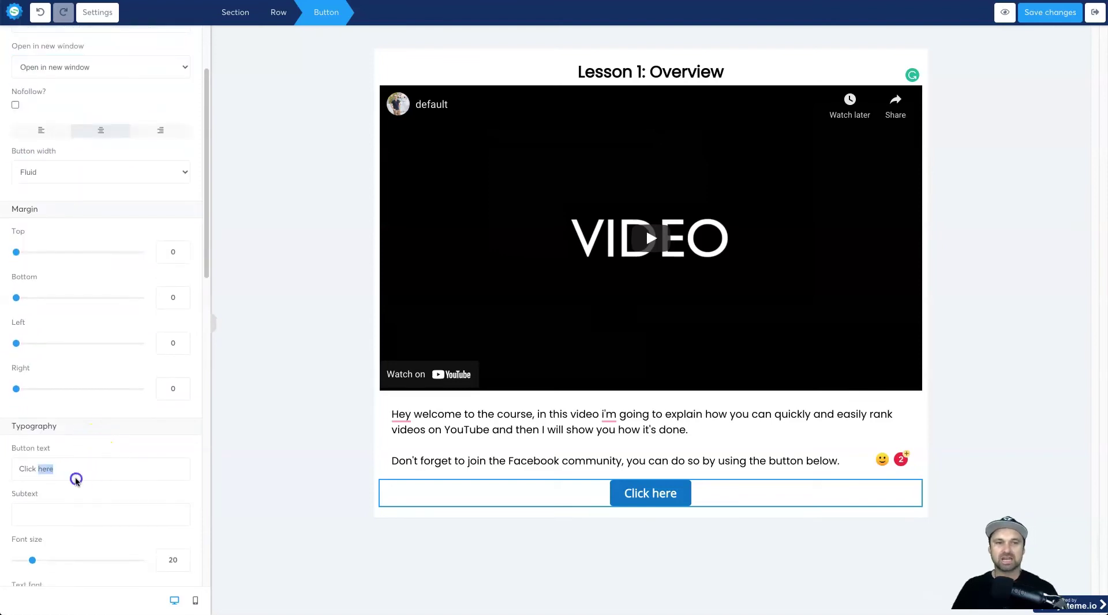
type("J")
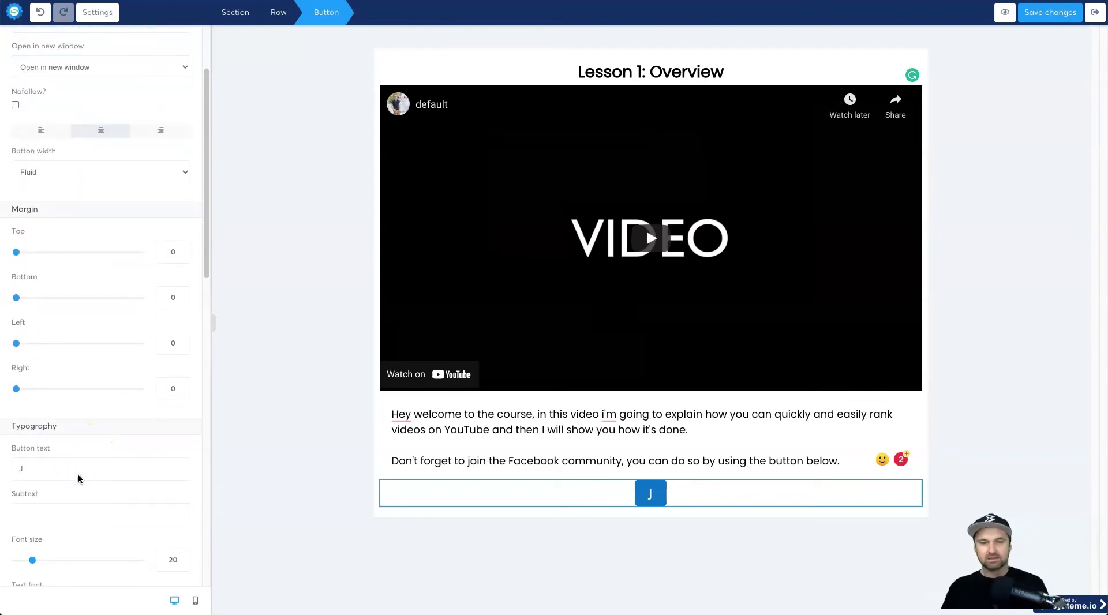
type("oin the Facebook Community")
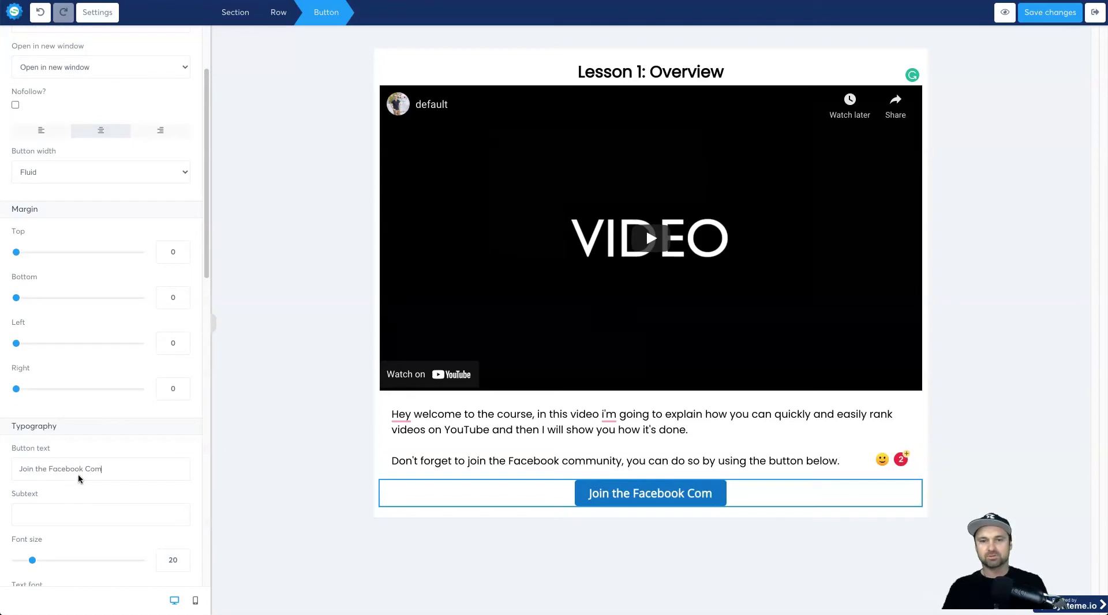
left_click(251, 518)
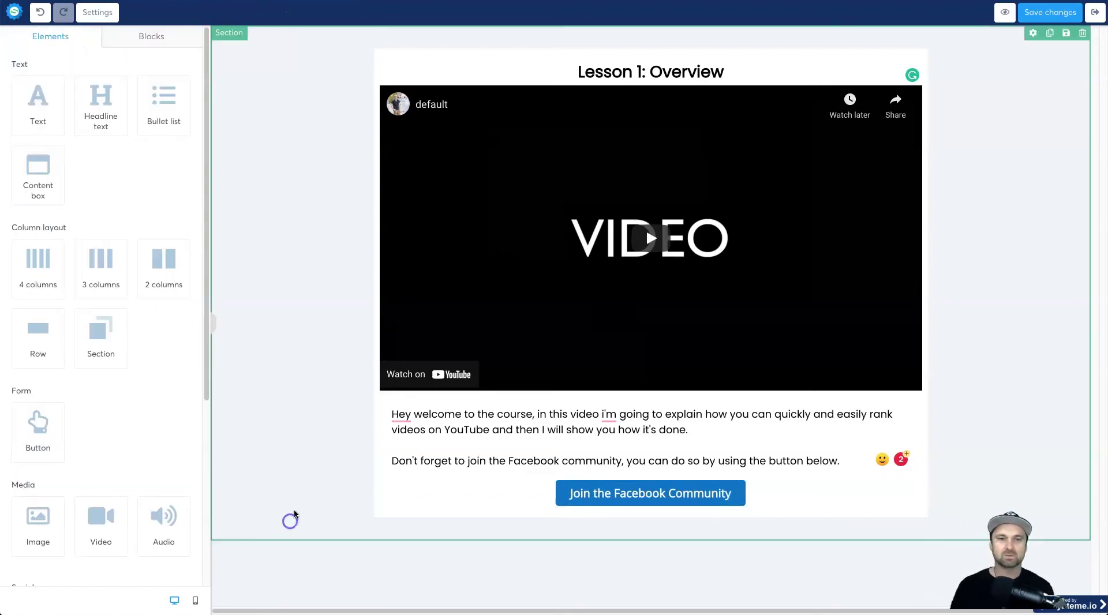
- Add the comma after 'Hey' in the welcome text and save the lesson page
left_click(371, 432)
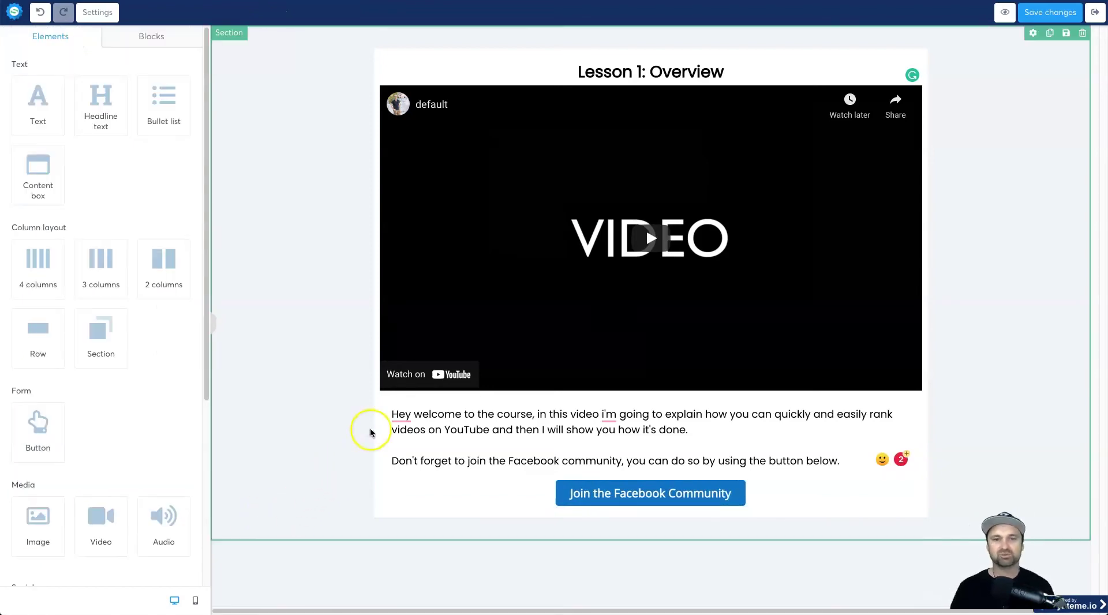
left_click(398, 415)
left_click(410, 430)
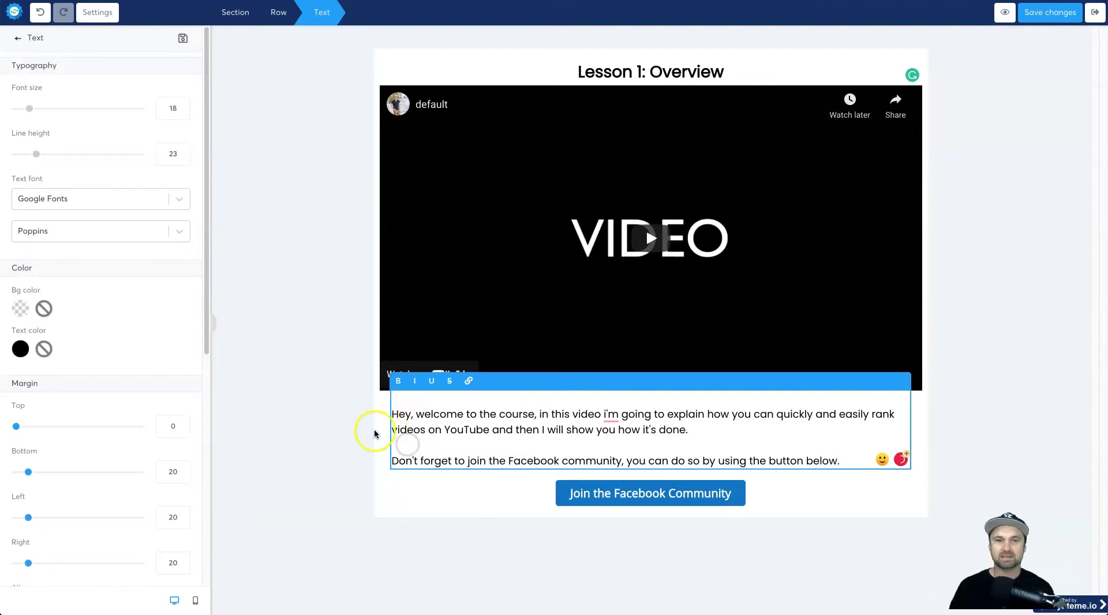
left_click(339, 441)
left_click(1033, 14)
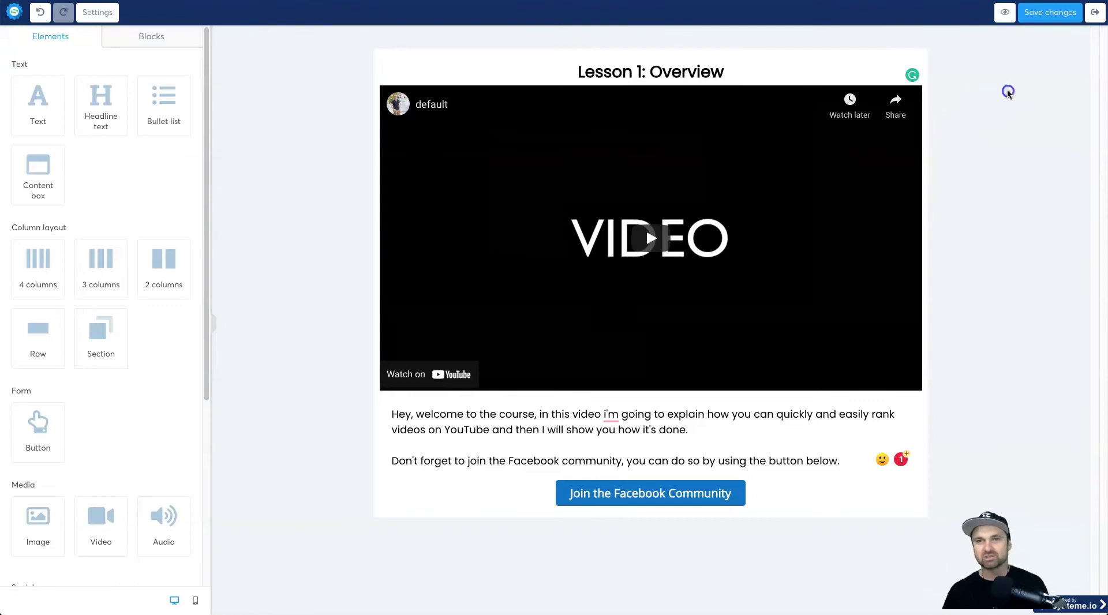
left_click(1043, 16)
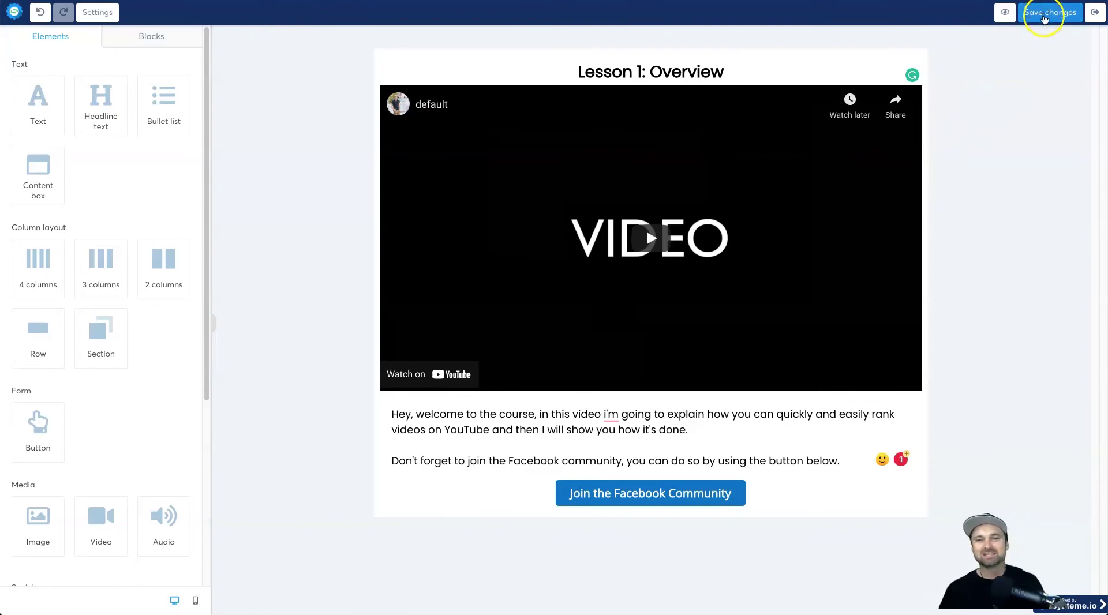
- Capitalise 'i'm' to 'I'm', save, and return to the course overview
left_click(613, 421)
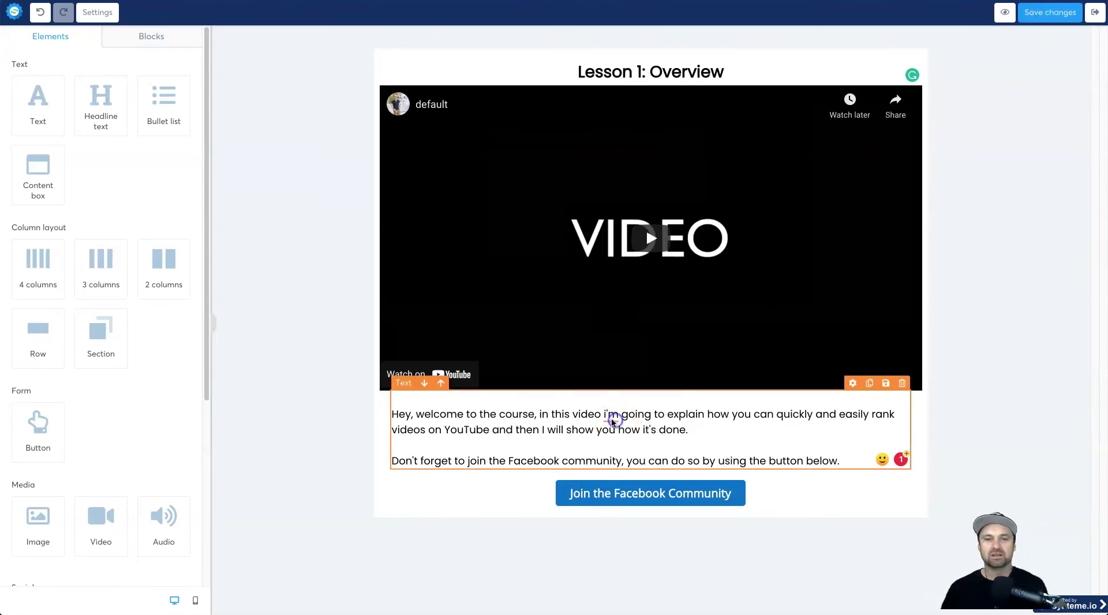
left_click(614, 428)
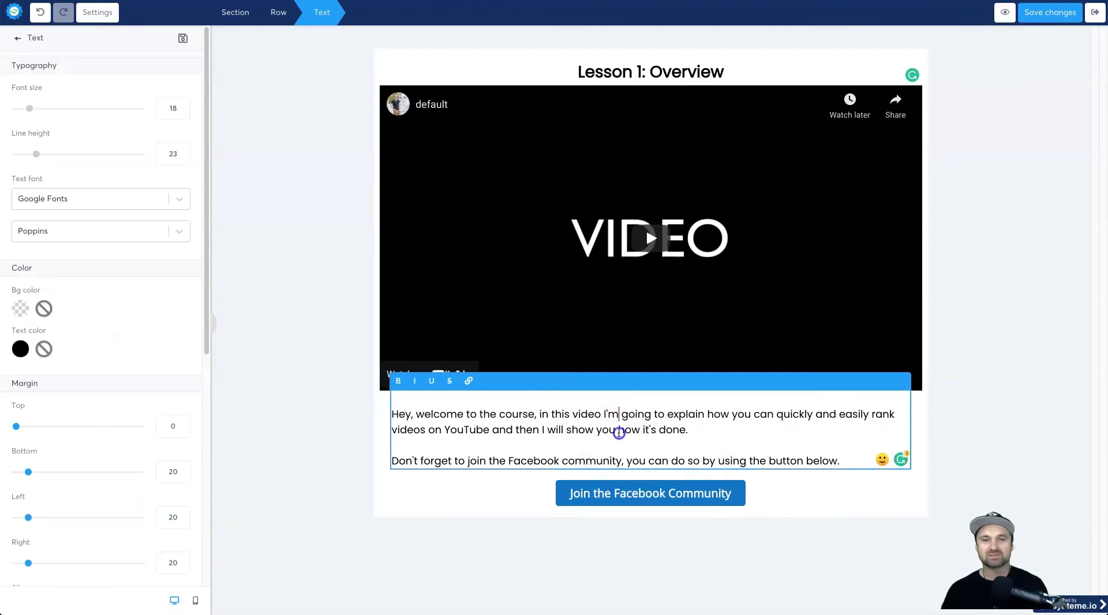
left_click(1049, 16)
left_click(1096, 16)
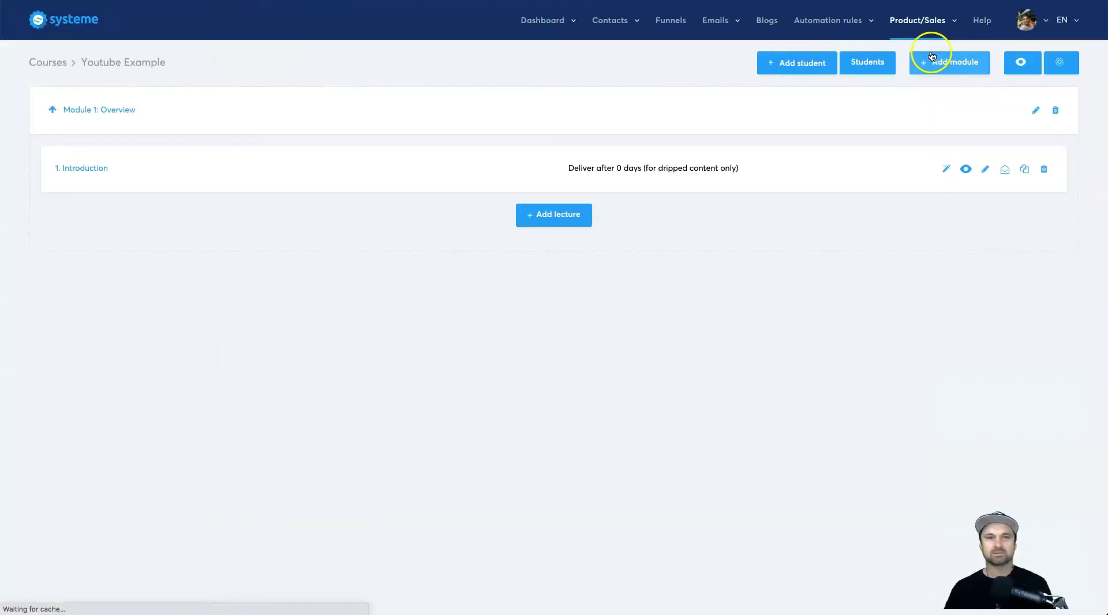
- Add a student with first name, last name and e-mail address, keeping Full access
left_click(809, 72)
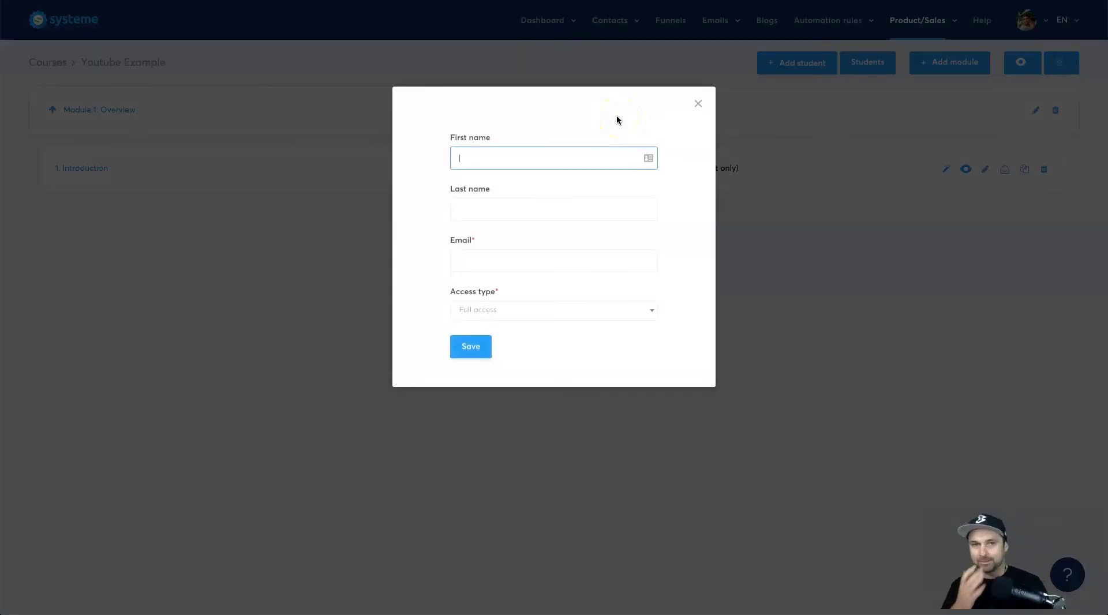
type("hello")
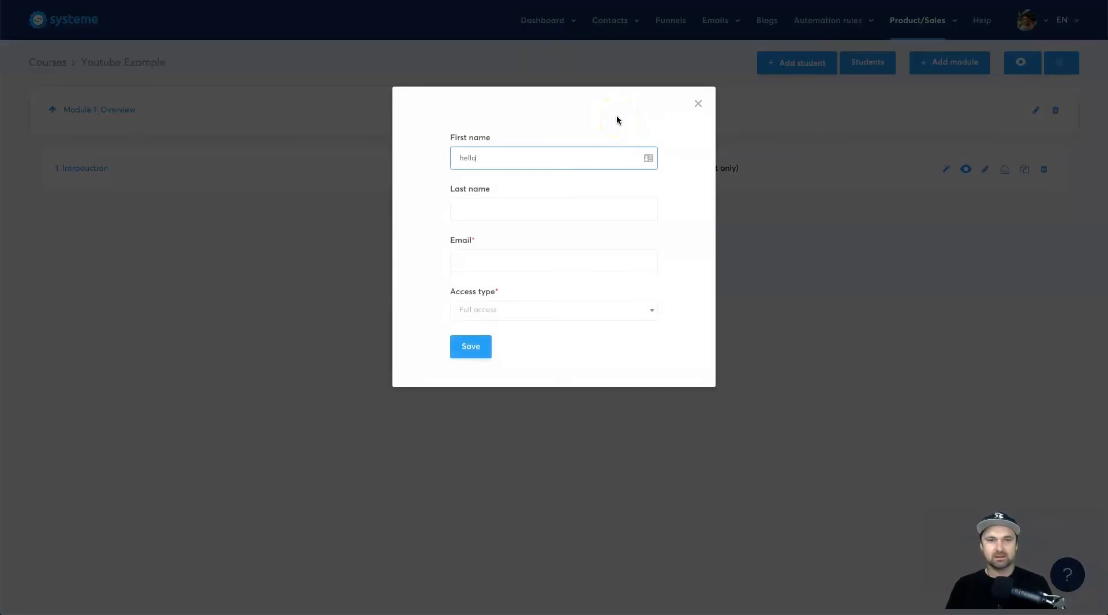
key("Tab")
double_click(544, 153)
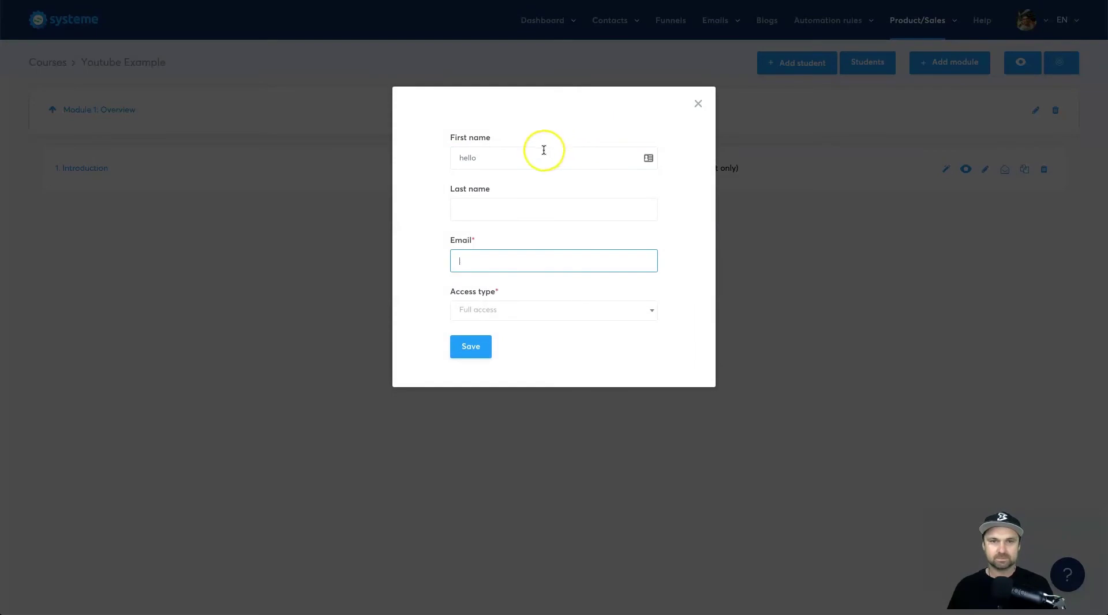
key("Tab")
key("Tab")
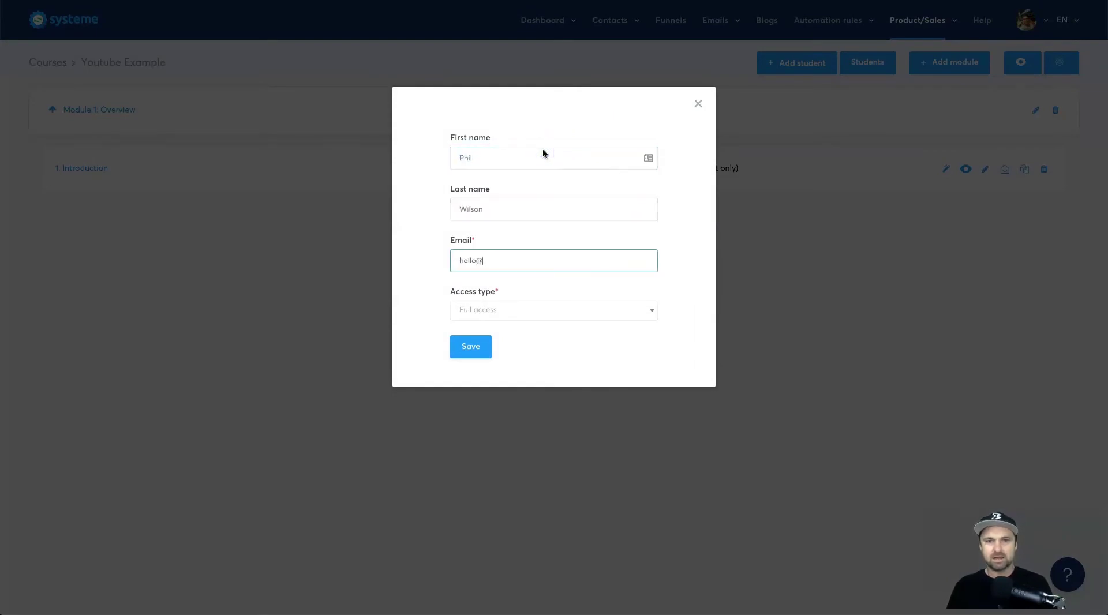
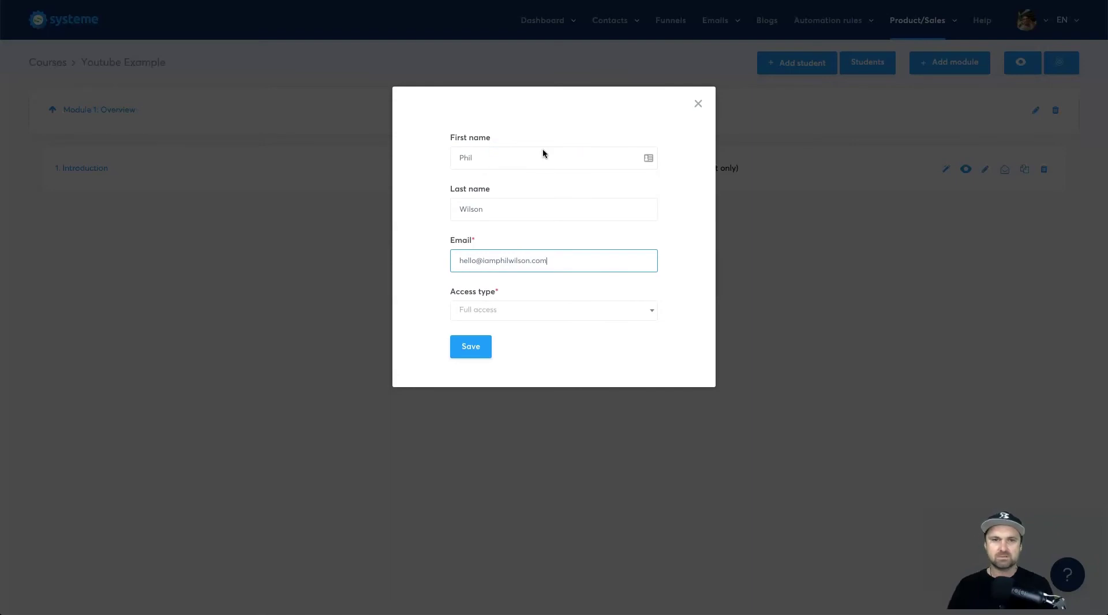
left_click(470, 345)
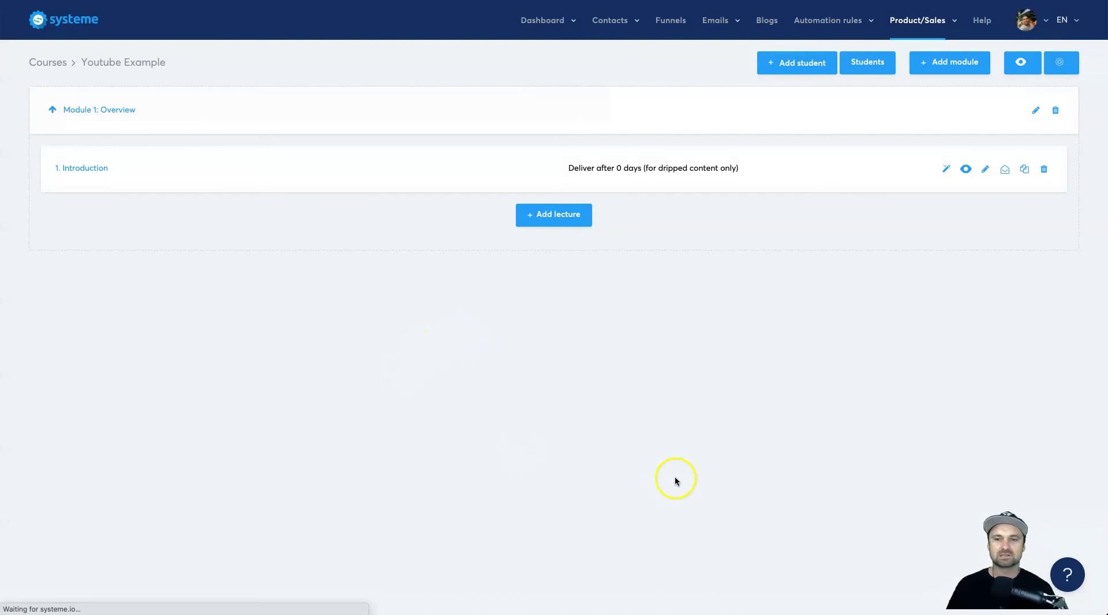
- Dismiss the confirmation and follow the set-password link in the course access email
left_click(455, 266)
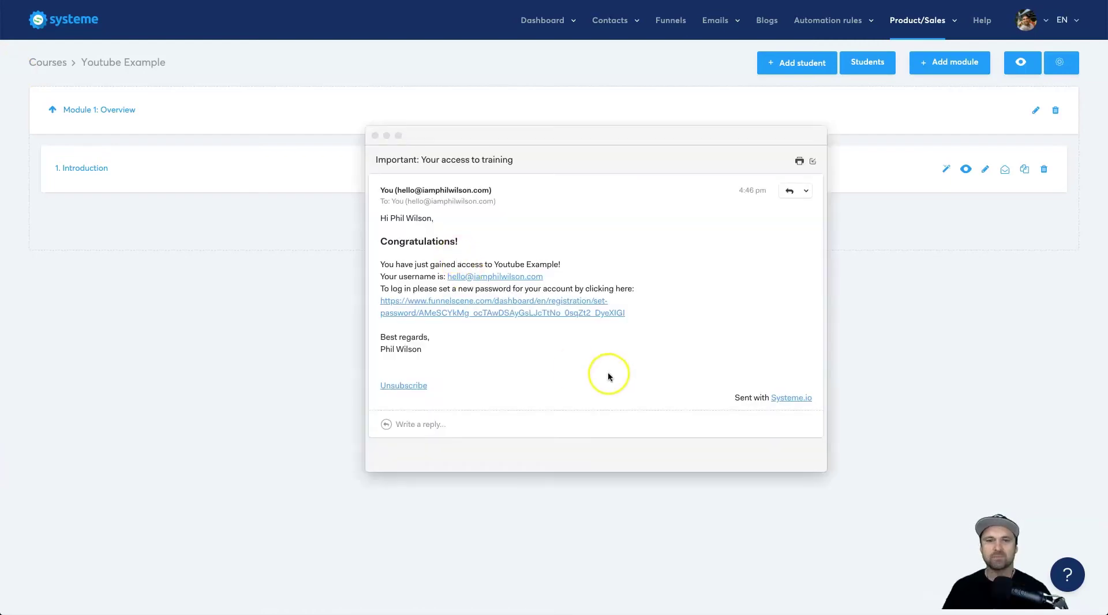
left_click(398, 262)
mouse_move(462, 265)
left_mouse_down()
mouse_move(552, 258)
mouse_move(453, 255)
left_mouse_up()
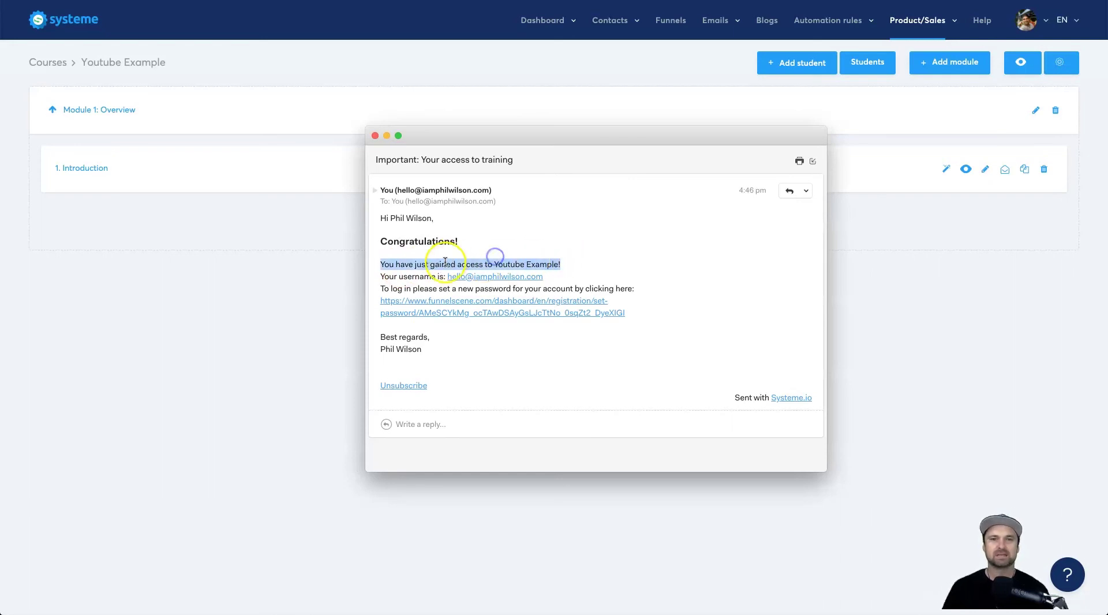
left_click(445, 265)
left_click(443, 300)
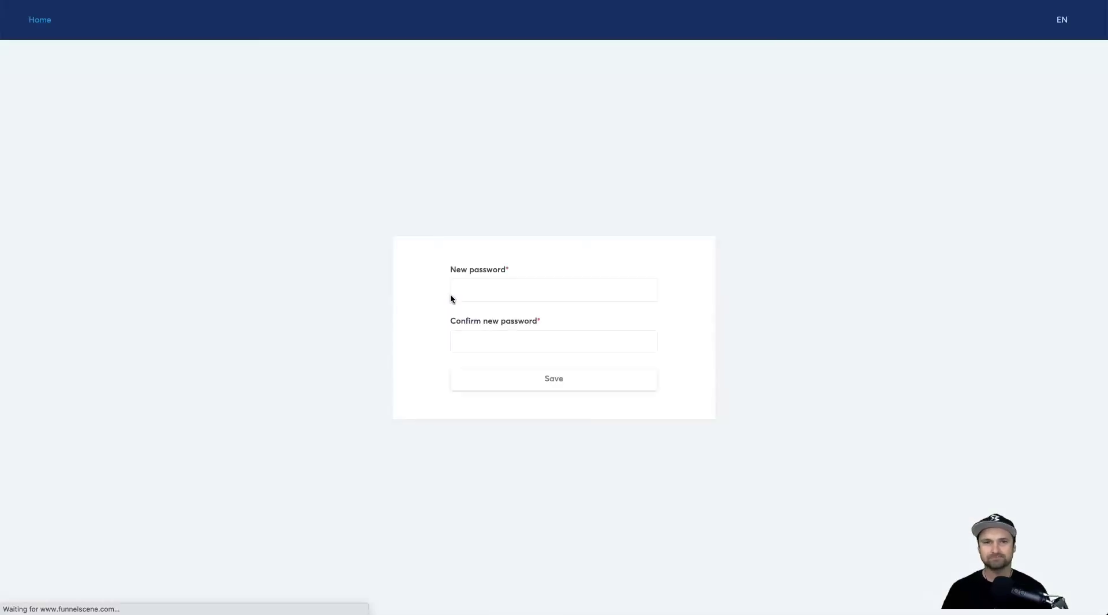
- Enter the new password in both password fields and submit it
left_click(492, 289)
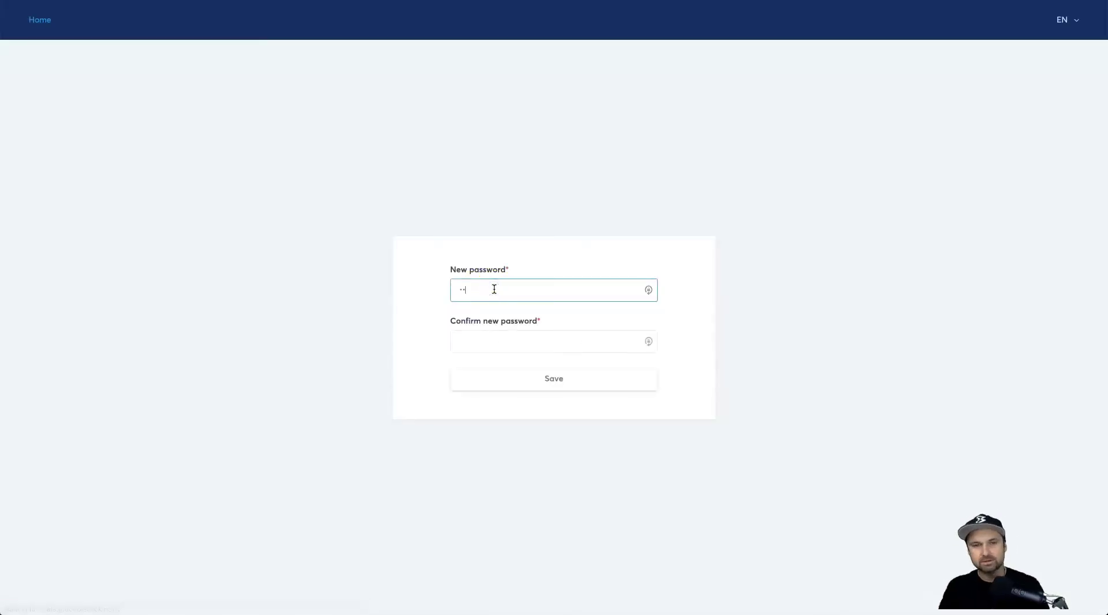
key("Tab")
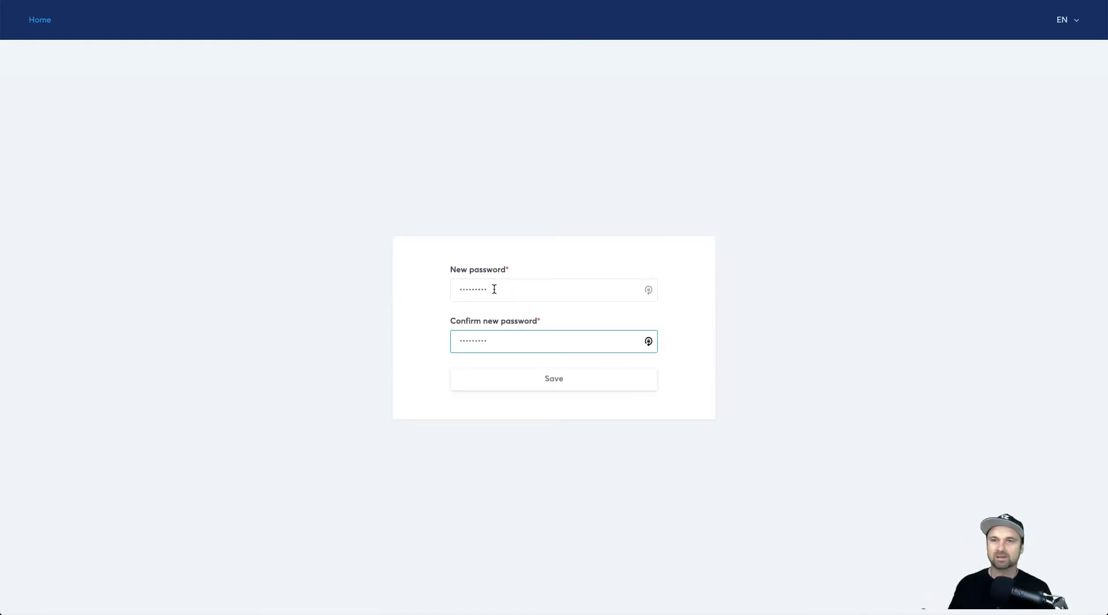
left_click(573, 380)
left_click(575, 330)
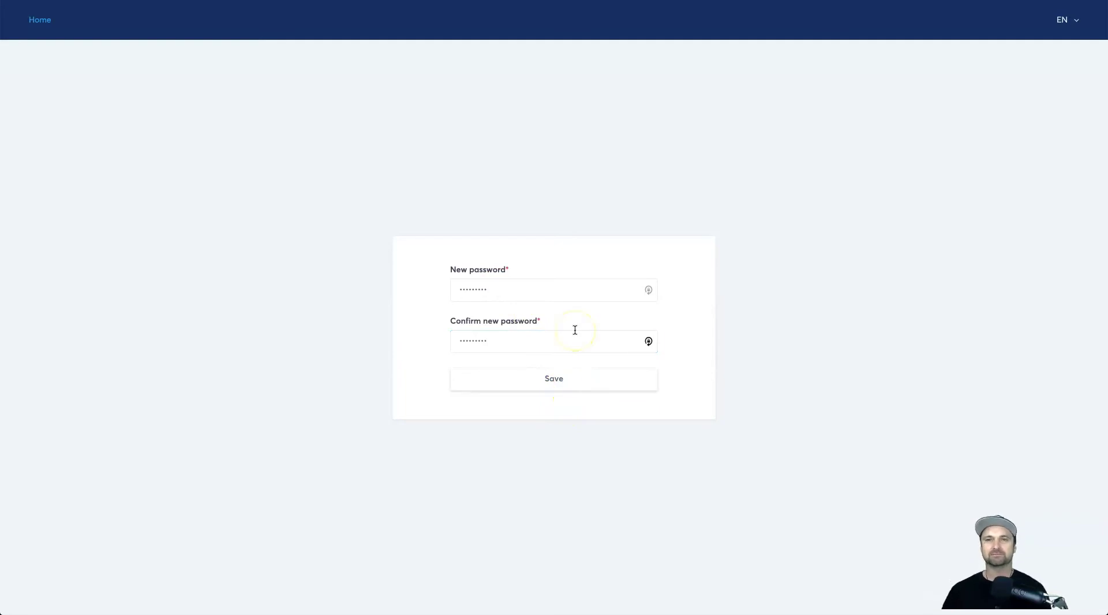
key("Return")
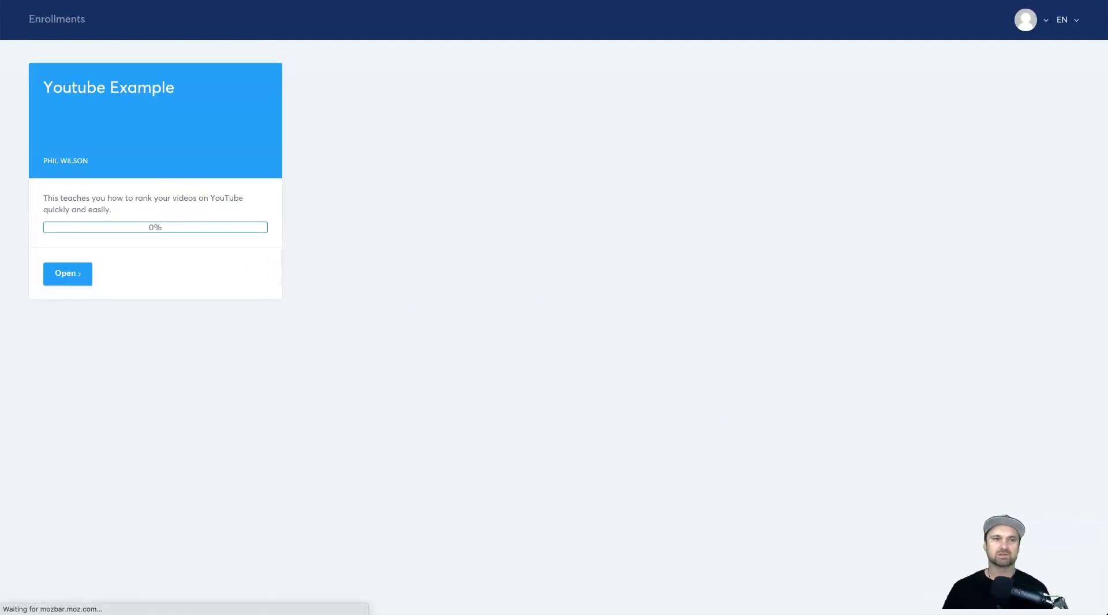
- Dismiss the password-manager prompt and open the Youtube Example course's 1. Introduction lecture
left_click(56, 285)
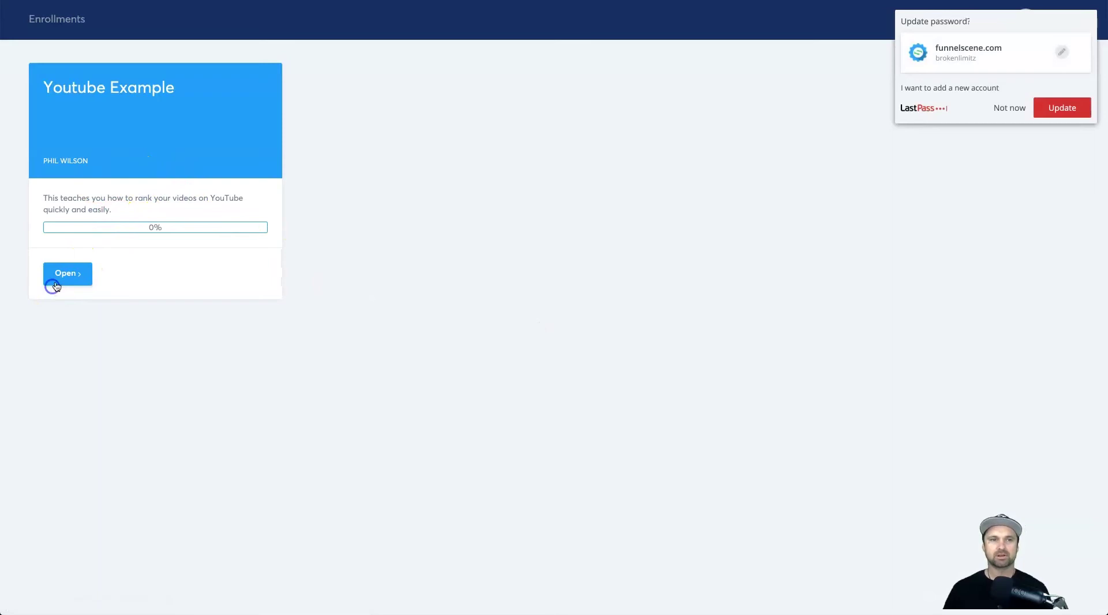
left_click(1003, 110)
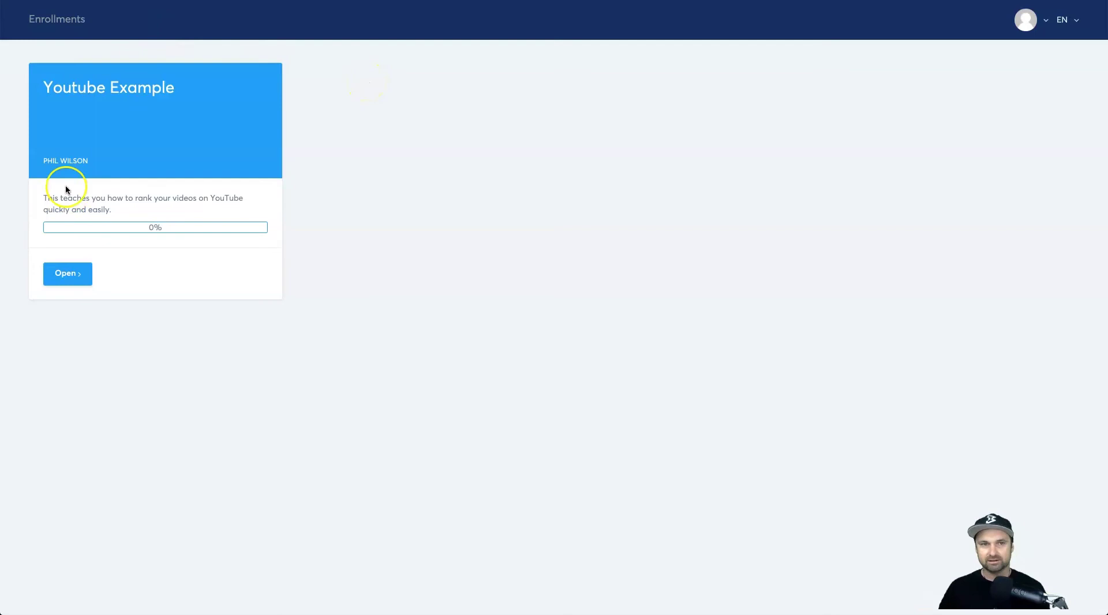
left_click(78, 279)
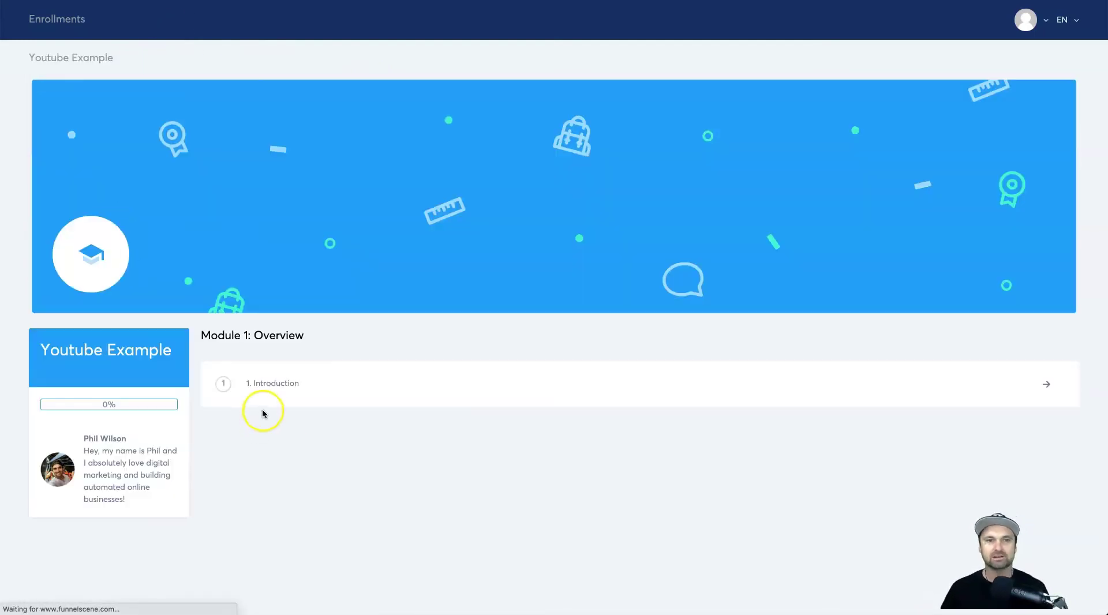
left_click(283, 386)
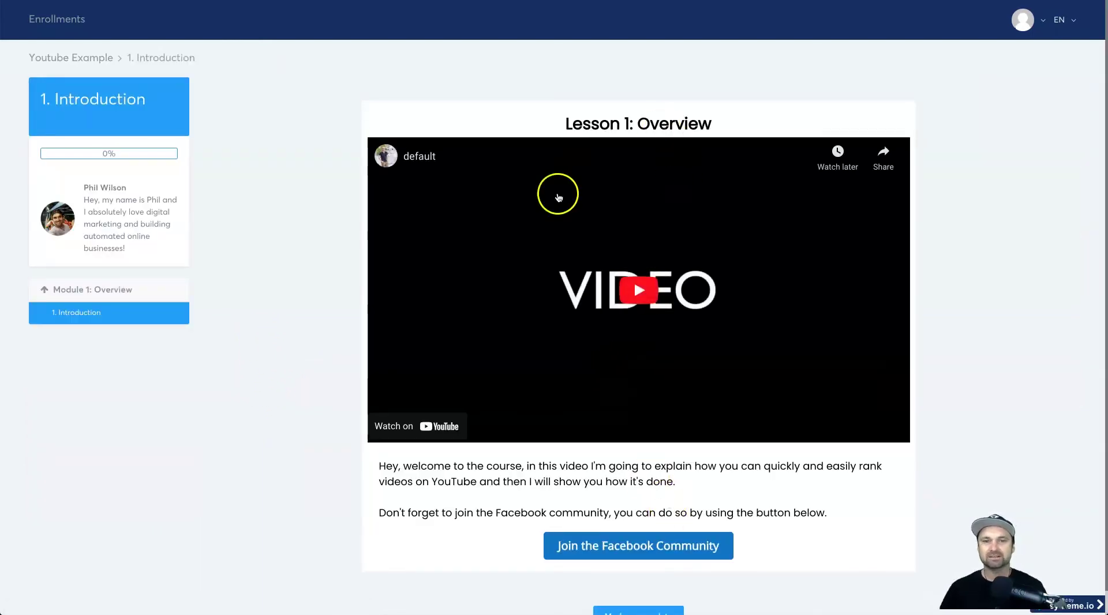
scroll(691, 423, "down", 1)
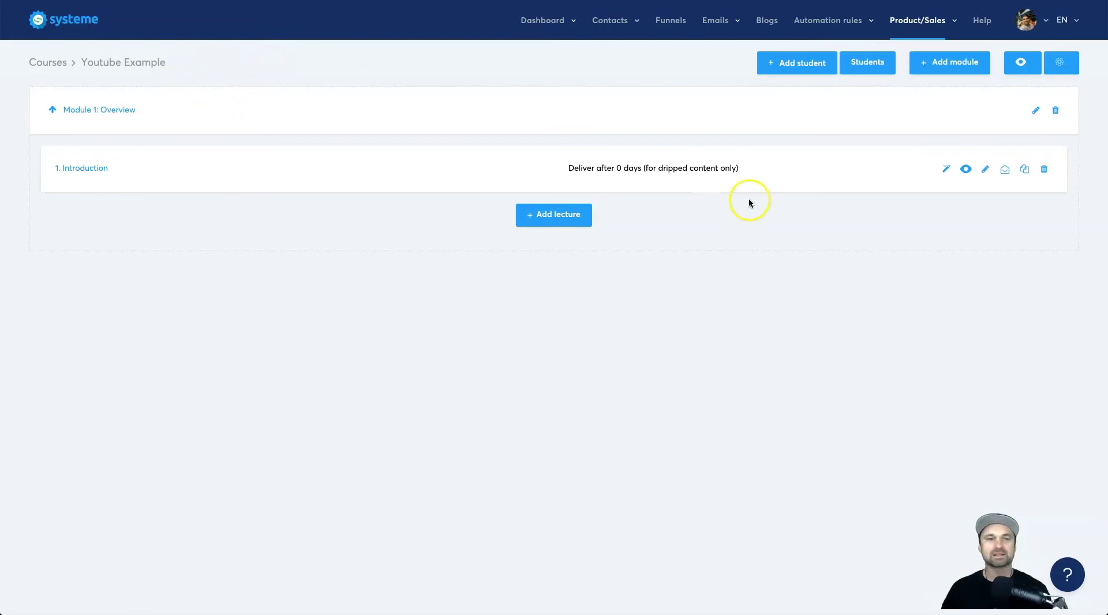
- Duplicate the Introduction lecture repeatedly so Module 1 holds five lectures
left_click(1024, 169)
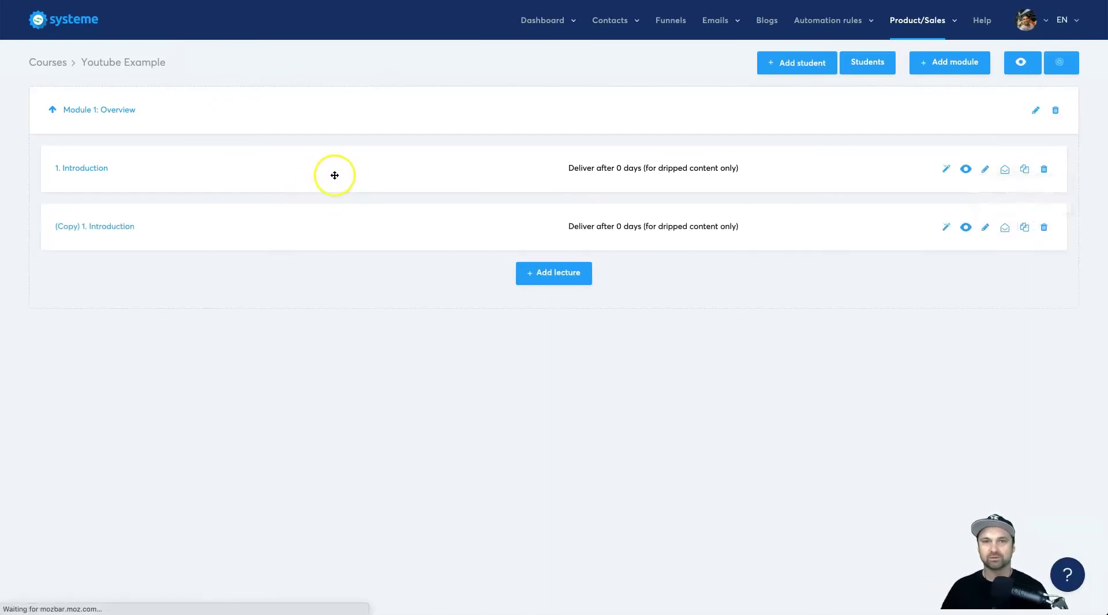
left_click(1022, 286)
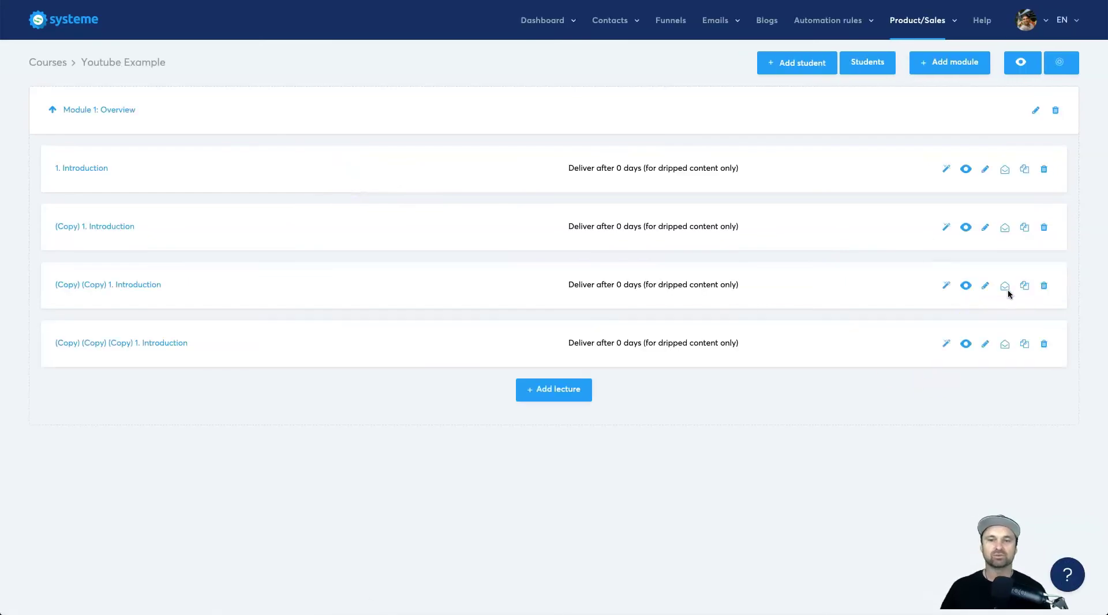
left_click(1025, 342)
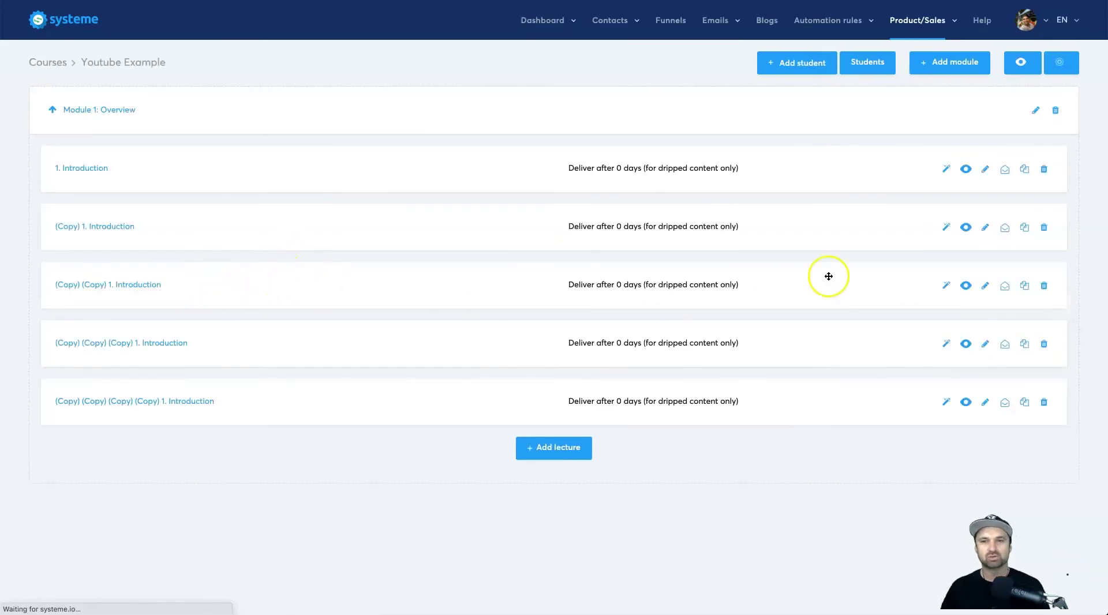
left_click(947, 228)
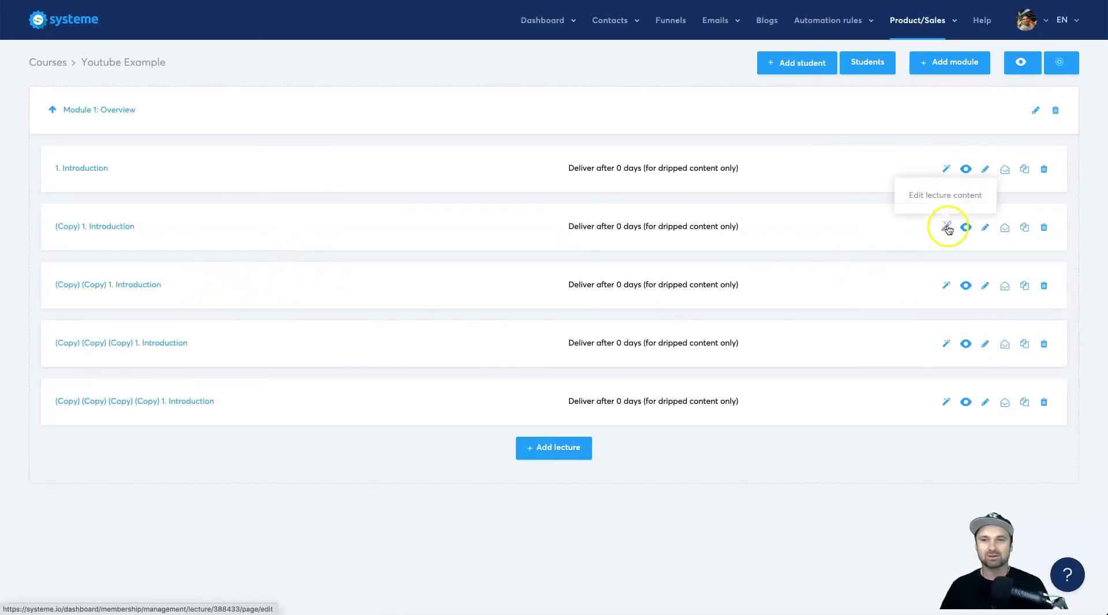
- Rename lectures 2 and 3 to '2. What you need to know' and '3. The YouTube Secret'
left_click(985, 228)
triple_click(581, 175)
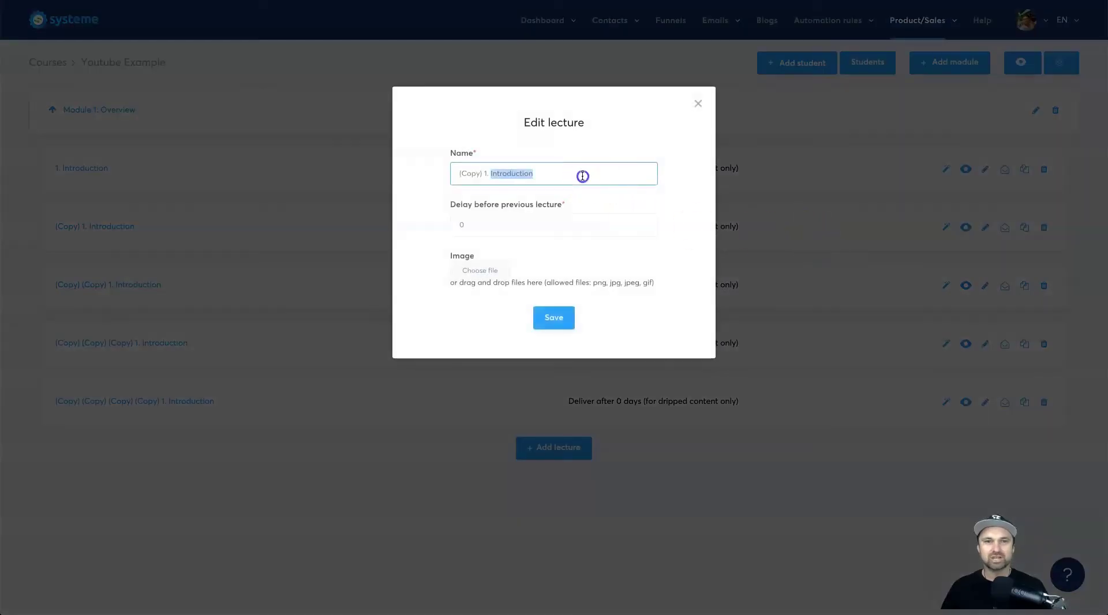
type("2. What you need to know")
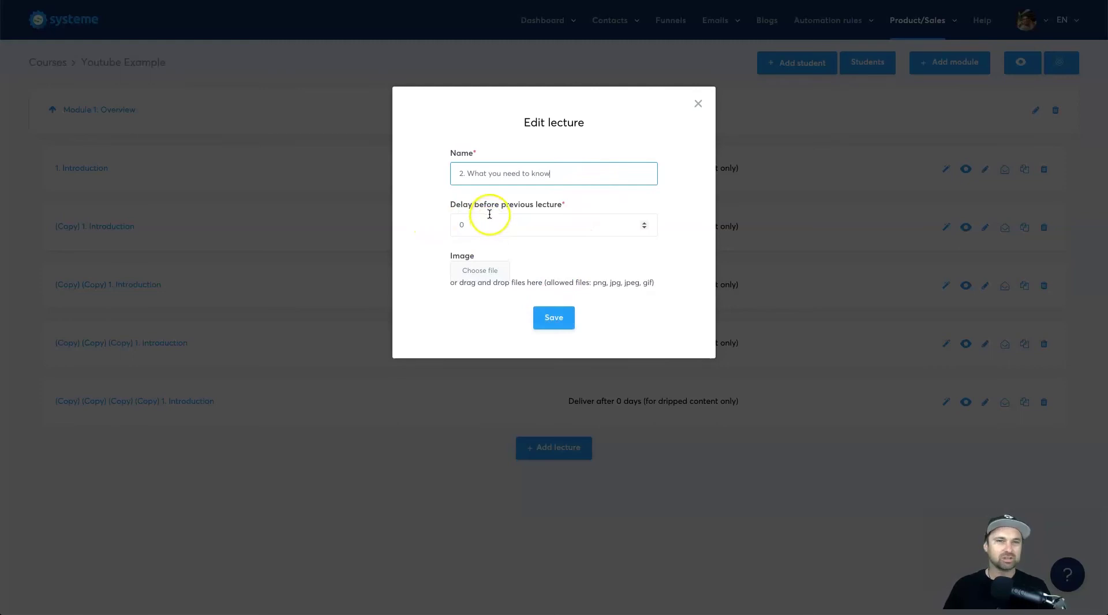
left_click(554, 318)
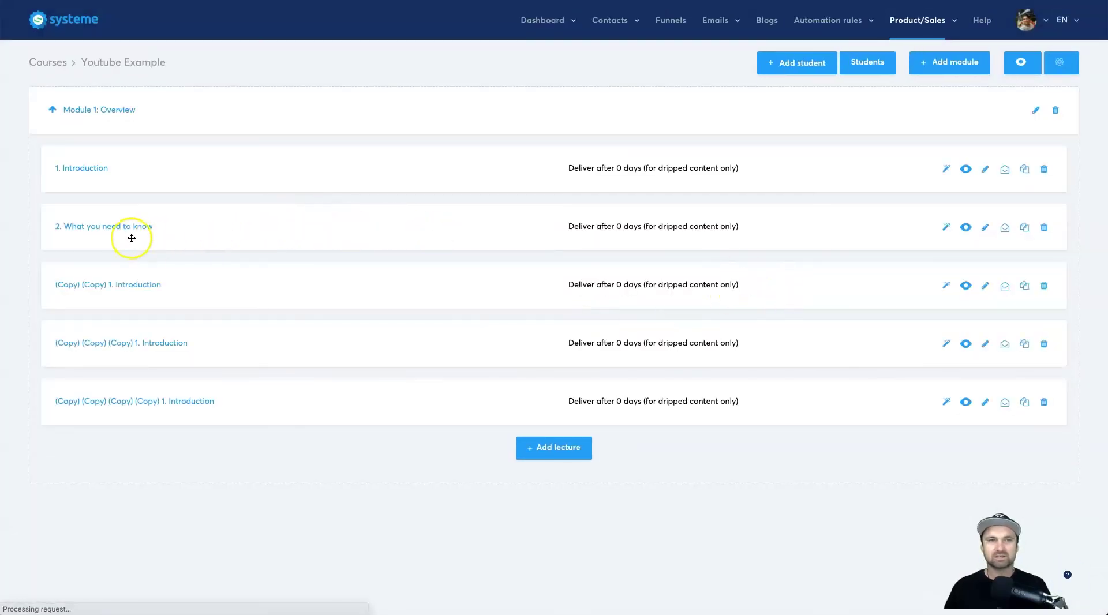
left_click(985, 285)
left_click(967, 259)
left_click(986, 285)
triple_click(581, 166)
type("3. The ")
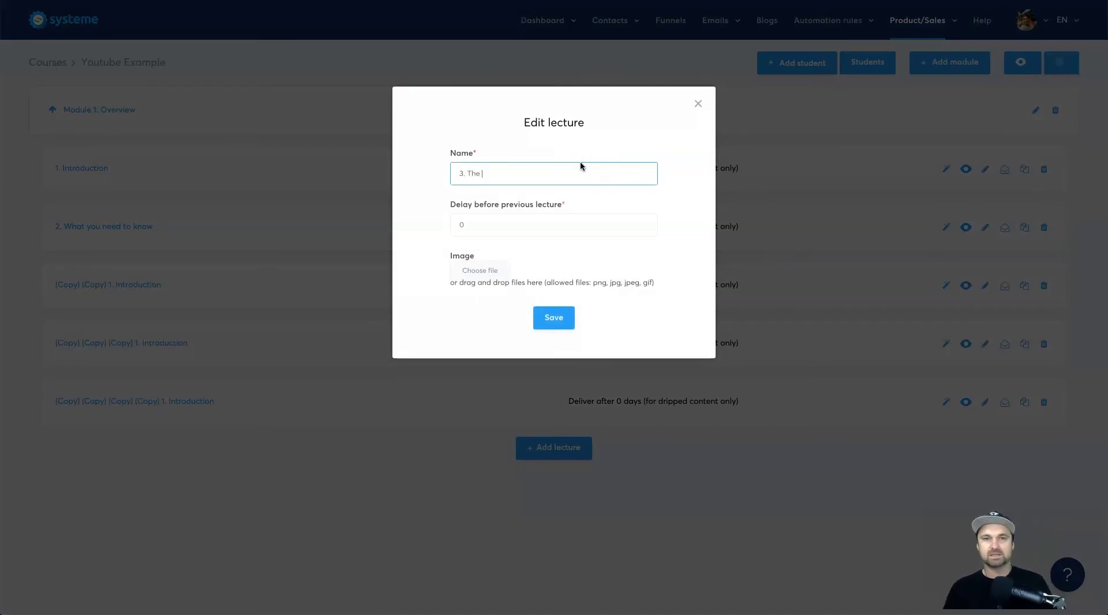
type("YouTube Secret")
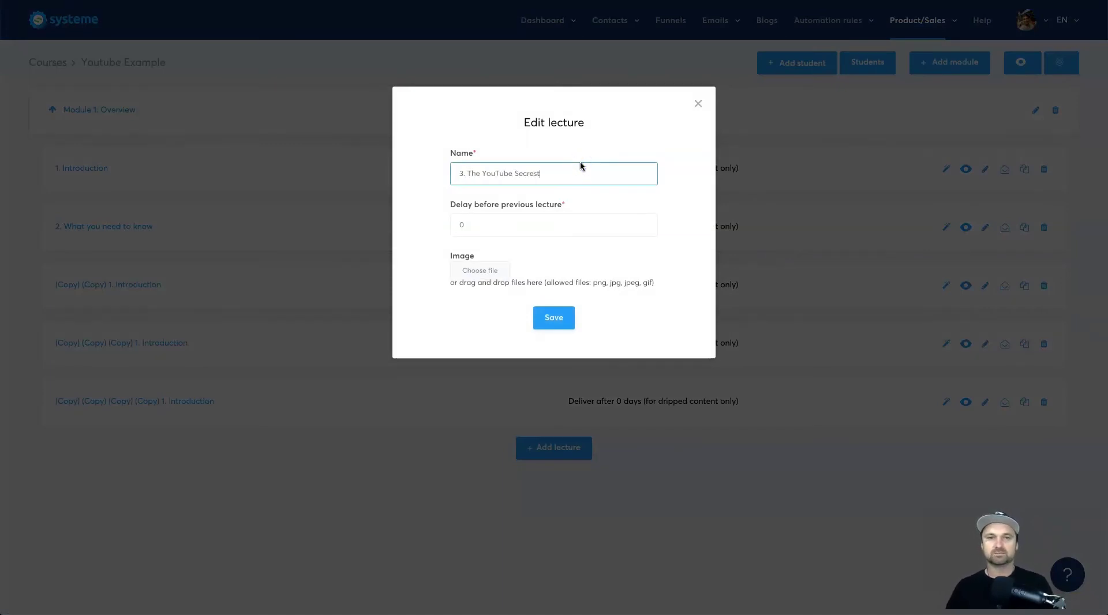
left_click(554, 318)
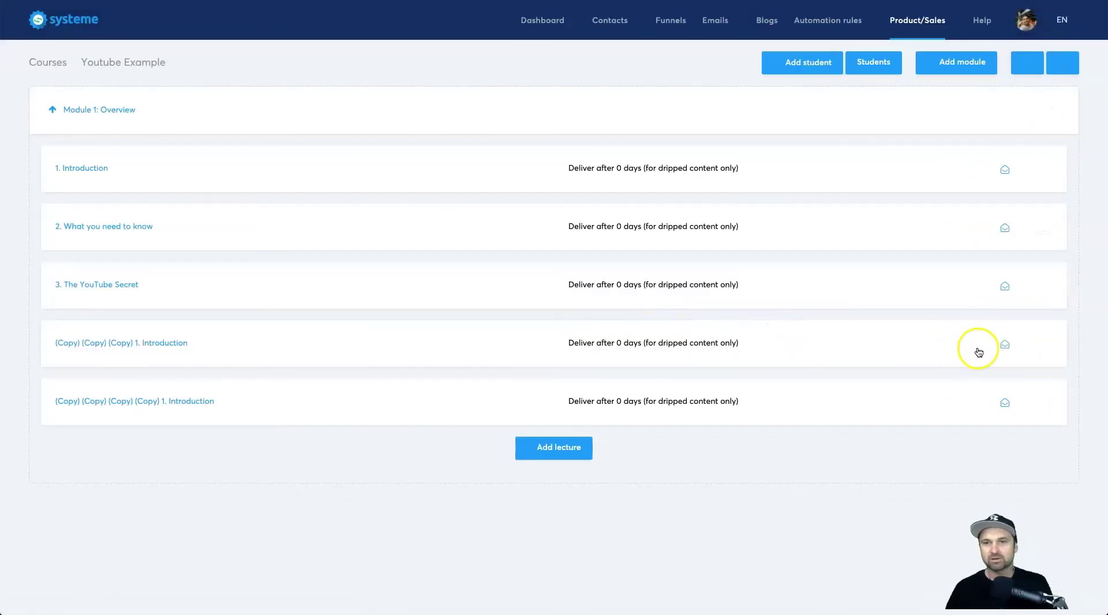
- Rename lectures 4 and 5 to '4. Creating Your Channel' and '5. Uploading Your Video'
left_click(986, 345)
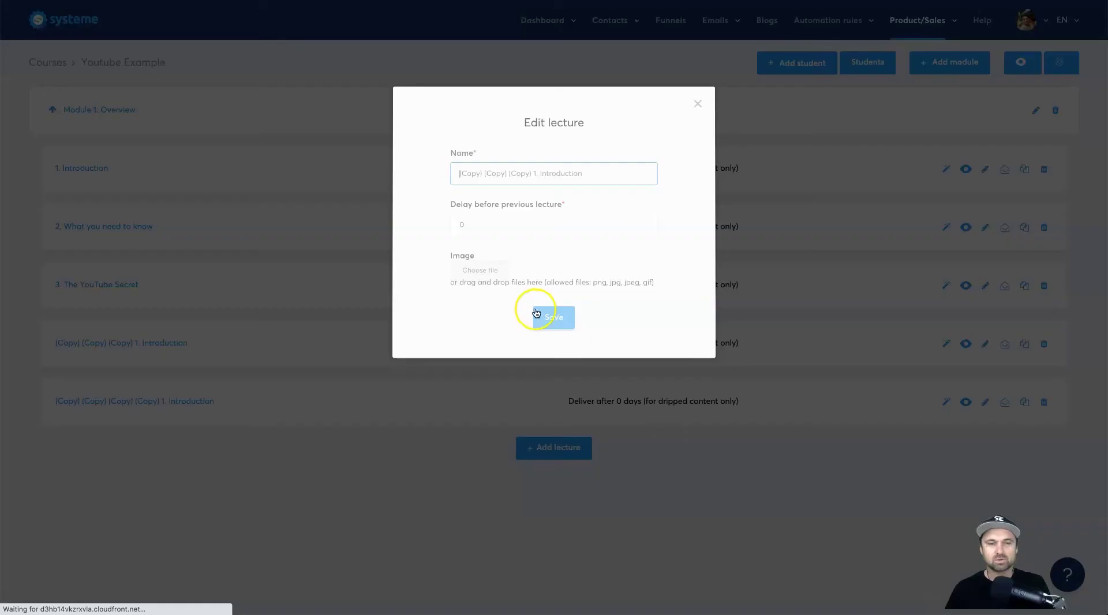
triple_click(537, 175)
type("4. Creating Your")
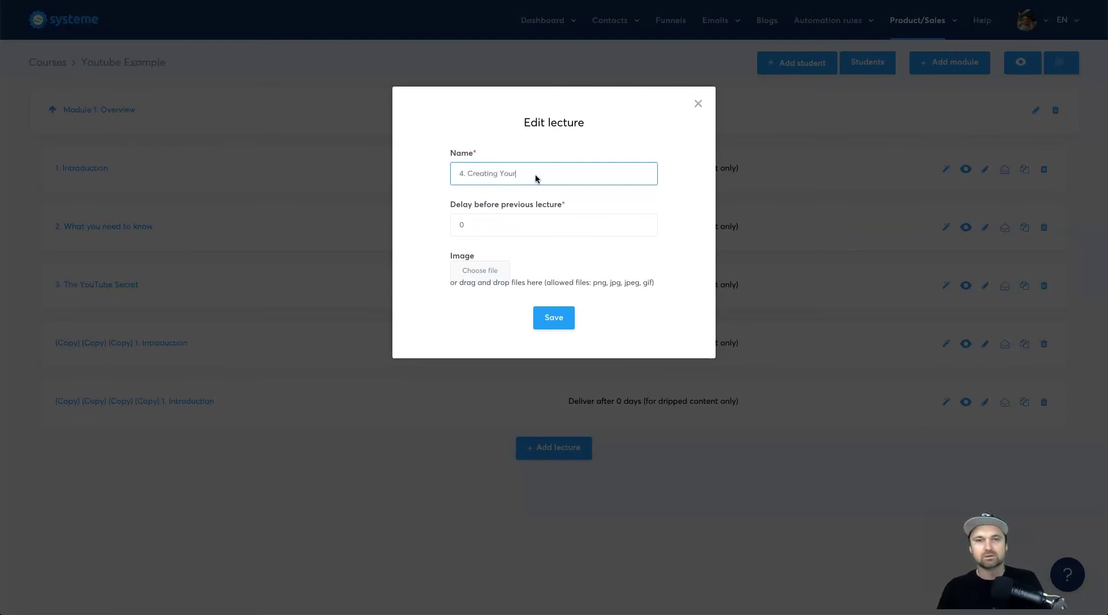
type("Channel")
left_click(554, 318)
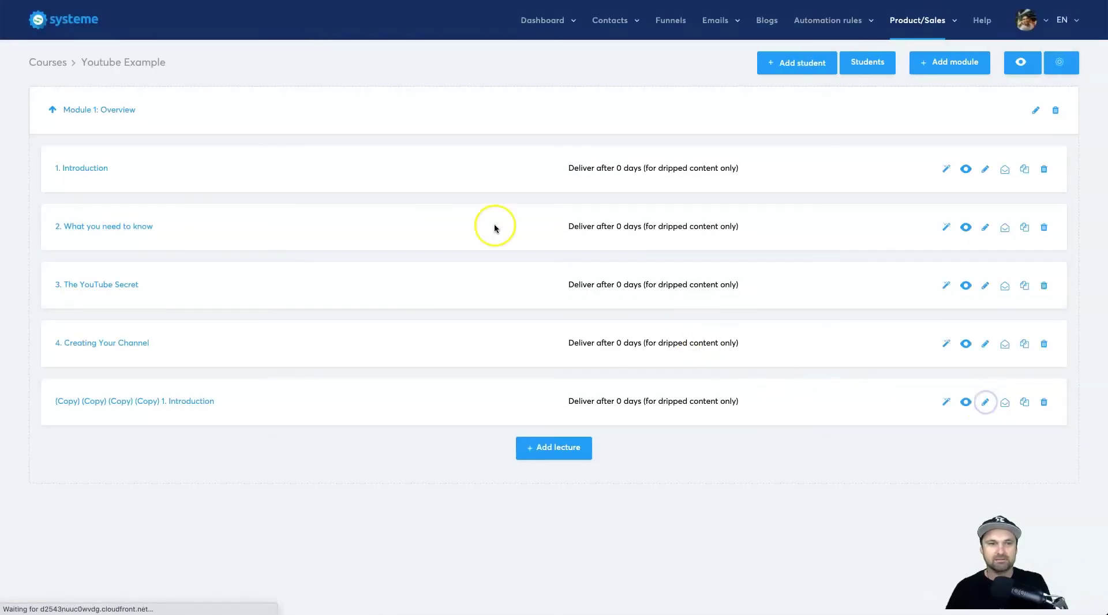
left_click(987, 402)
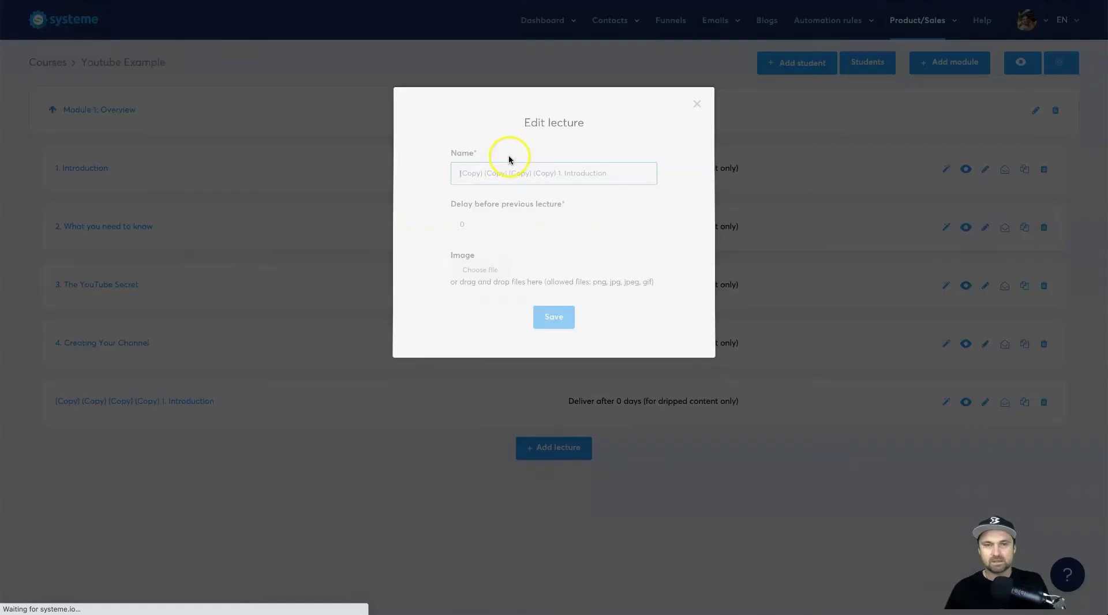
triple_click(527, 176)
type("5. Uploading Your Video")
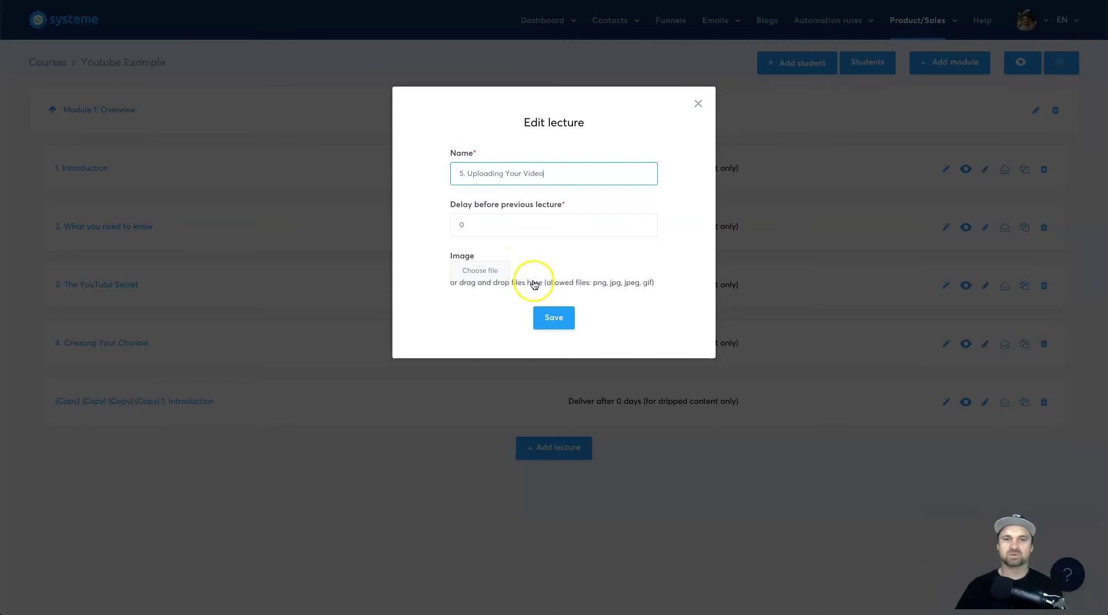
left_click(554, 317)
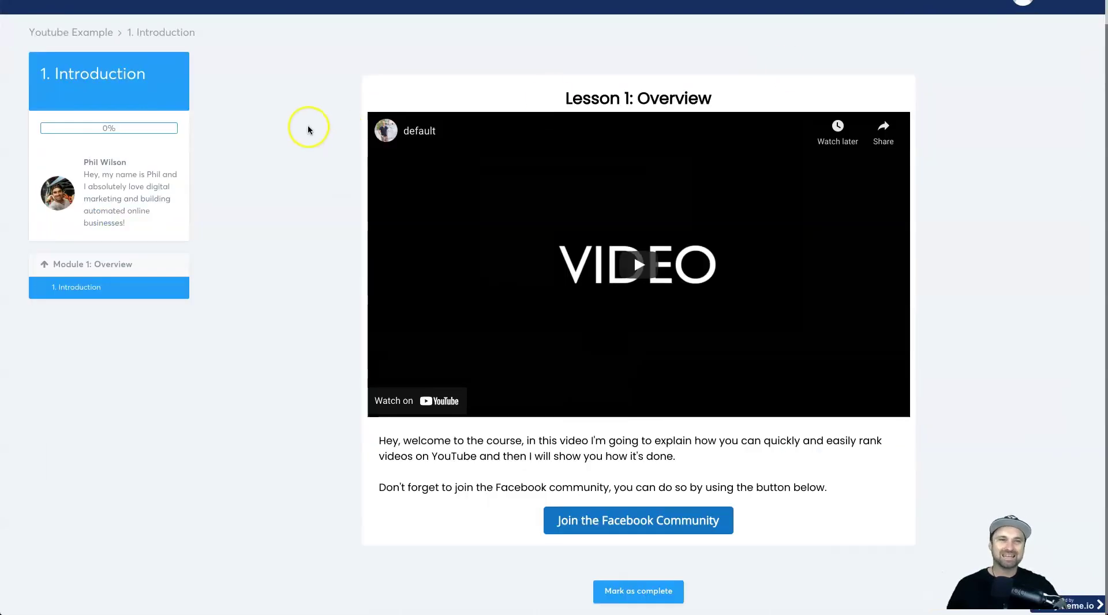
right_click(280, 86)
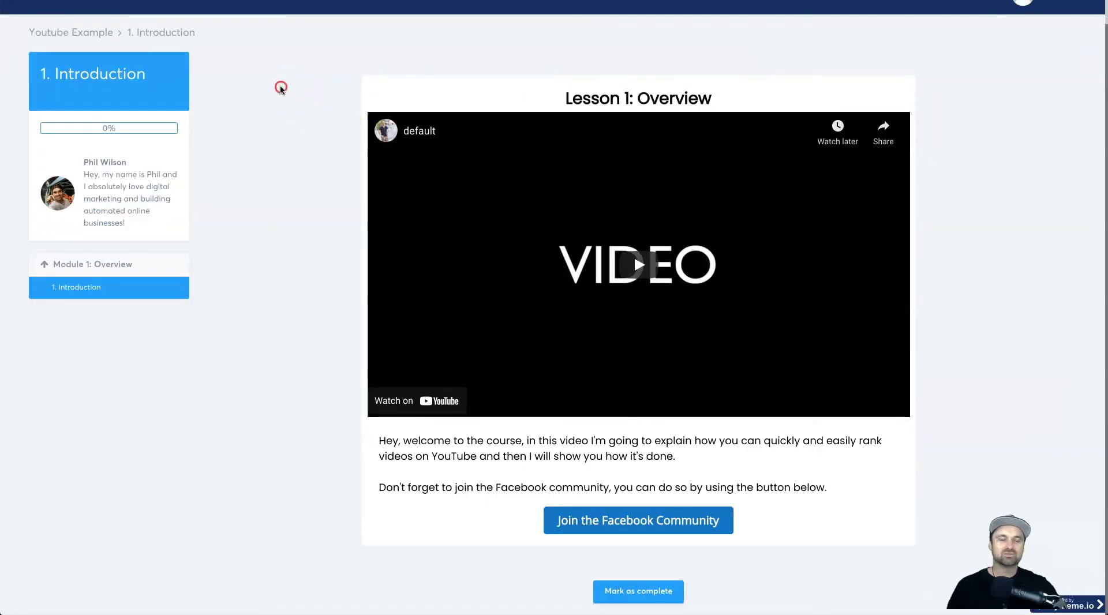
- Reload the student lesson page, check Module 1's five lectures, and play the lesson video
left_click(315, 111)
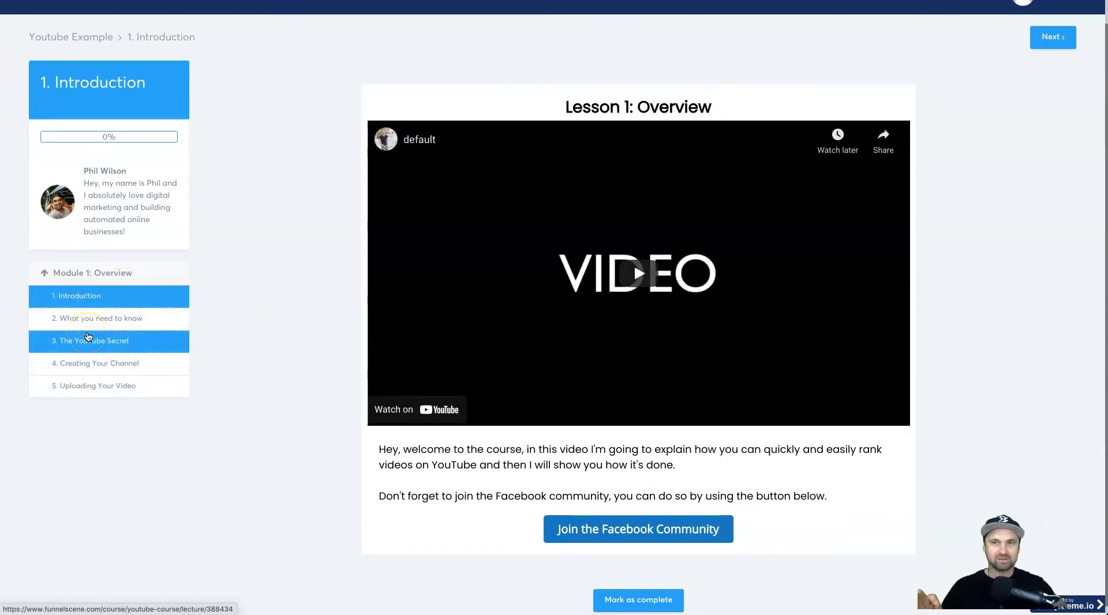
left_click(44, 272)
left_click(43, 272)
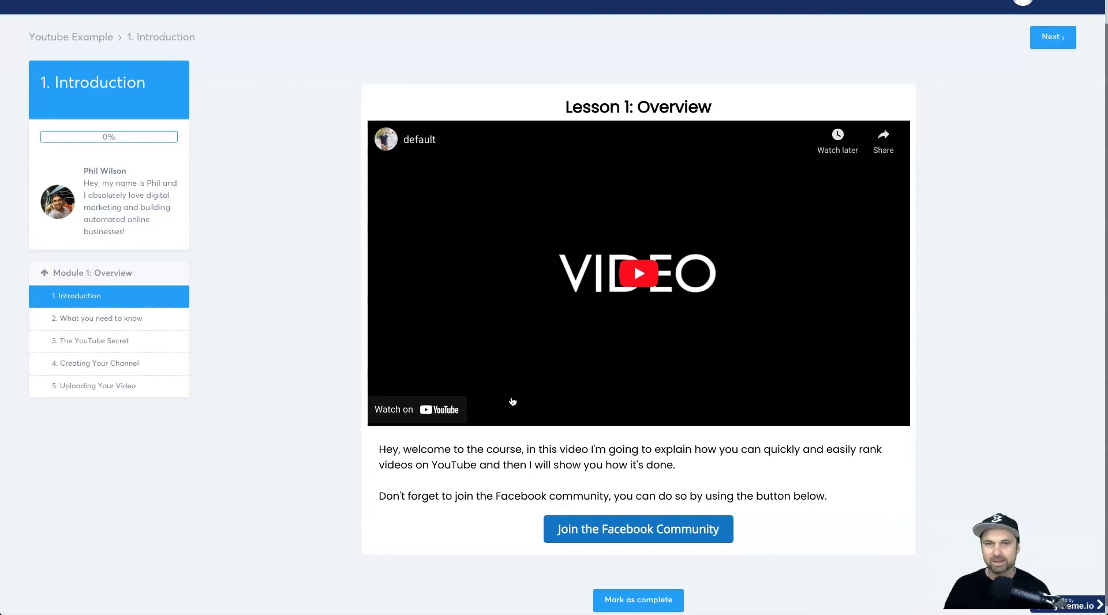
left_click(502, 219)
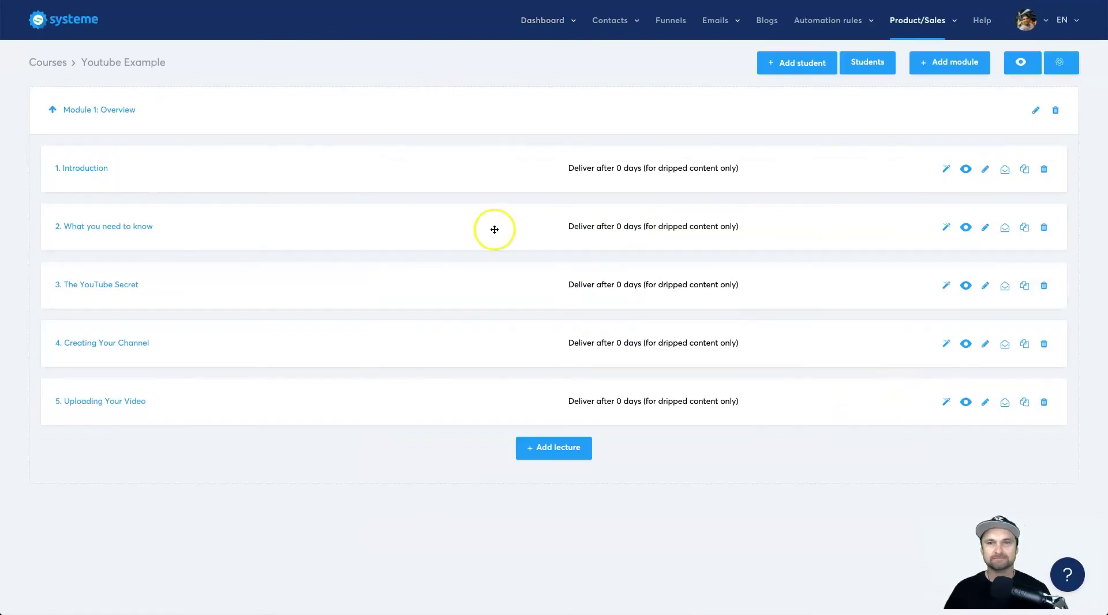
left_click(932, 62)
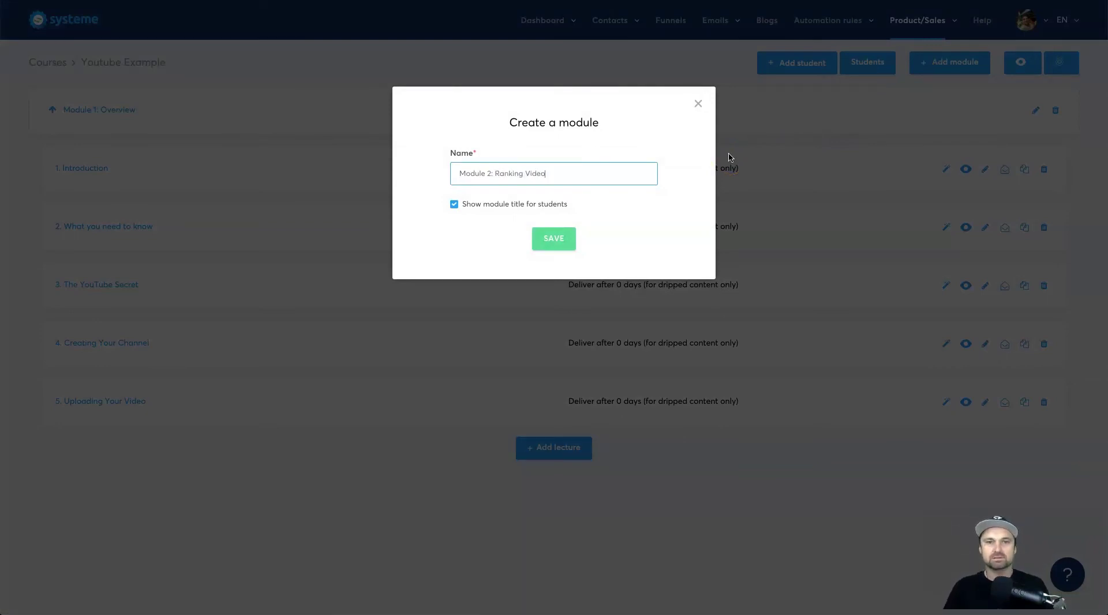
- Save Module 2: Ranking Videos and duplicate Module 1's lecture 5, Uploading Your Video
left_click(564, 241)
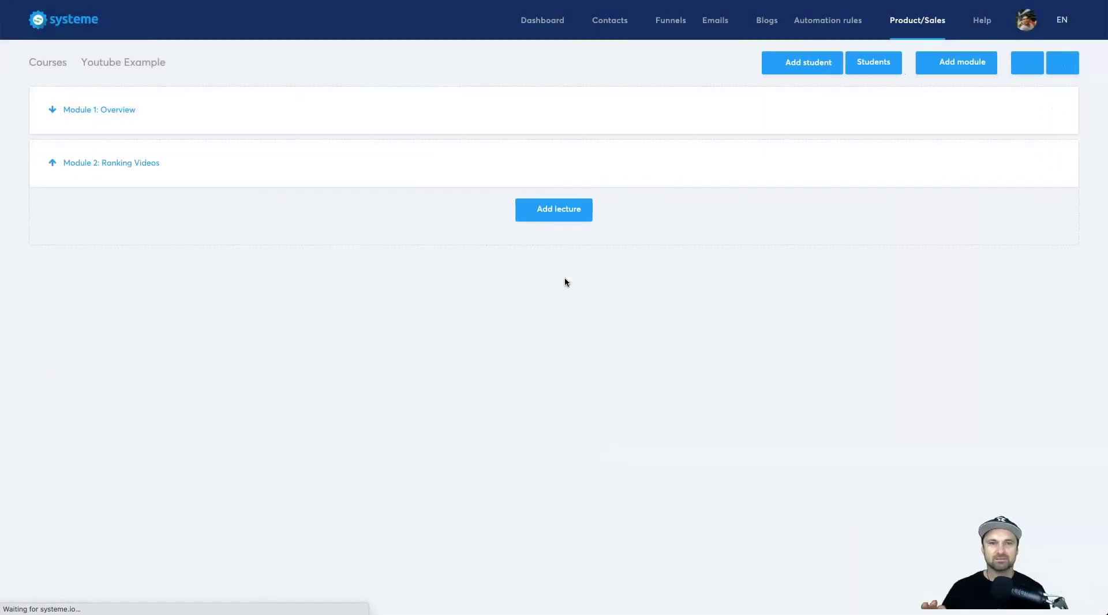
left_click(52, 109)
left_click_drag(57, 168, 56, 162)
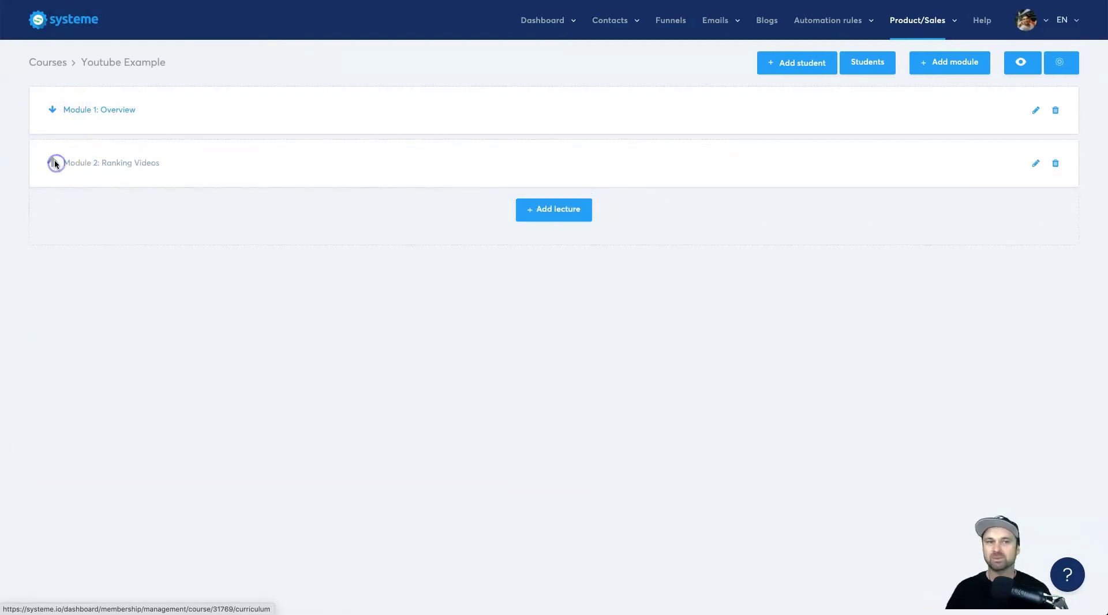
left_click(52, 109)
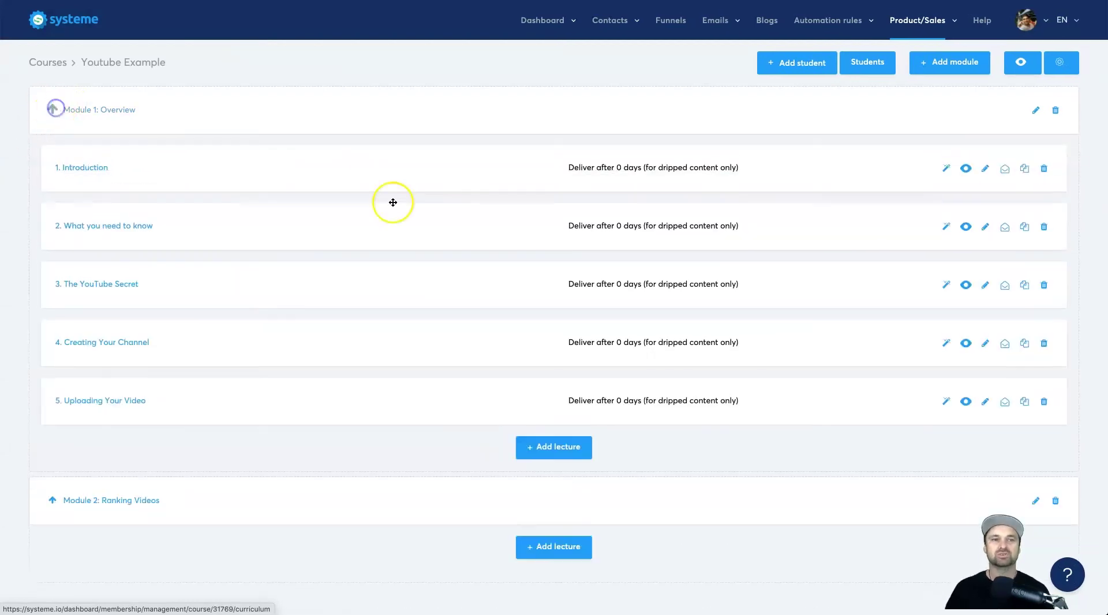
left_click(1021, 402)
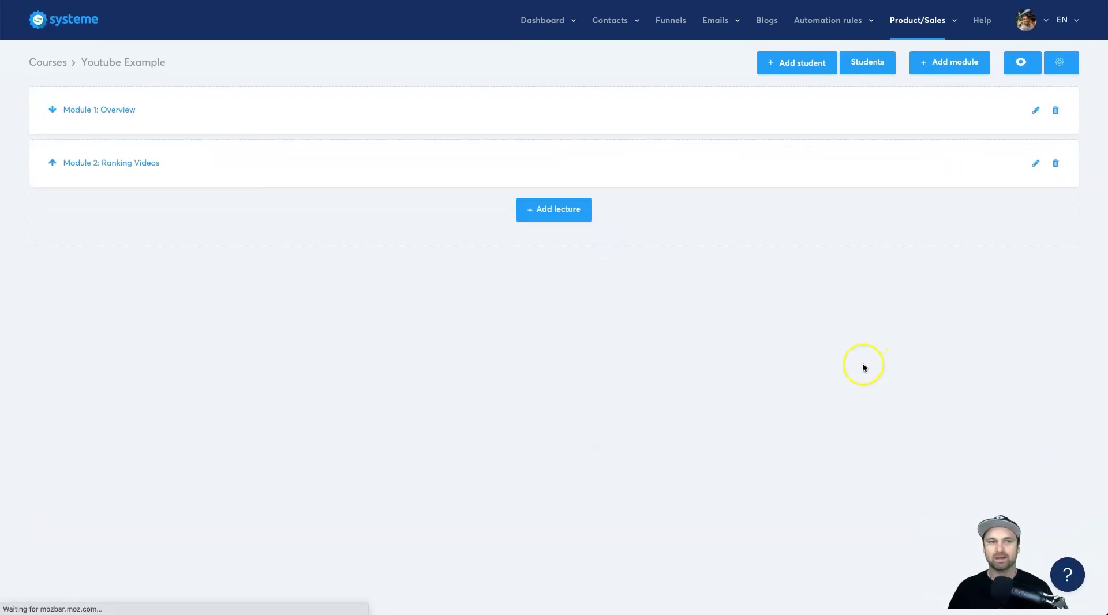
left_click(52, 109)
scroll(494, 337, "down", 1)
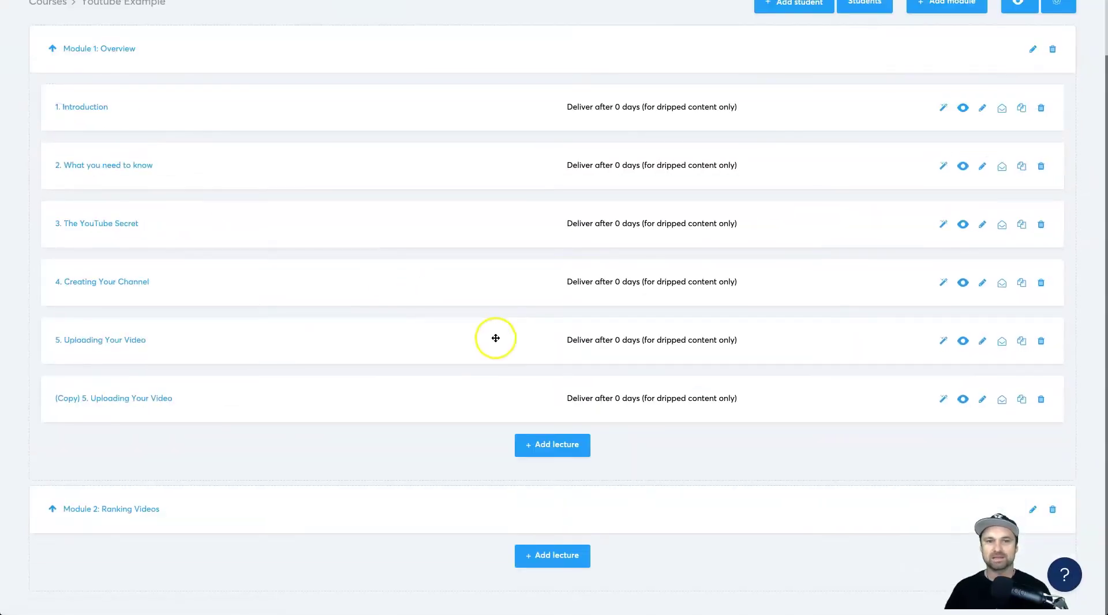
- Move the copied lecture into Module 2, rename it '1. Understanding SEO', and reload the student preview
left_click_drag(431, 388, 460, 534)
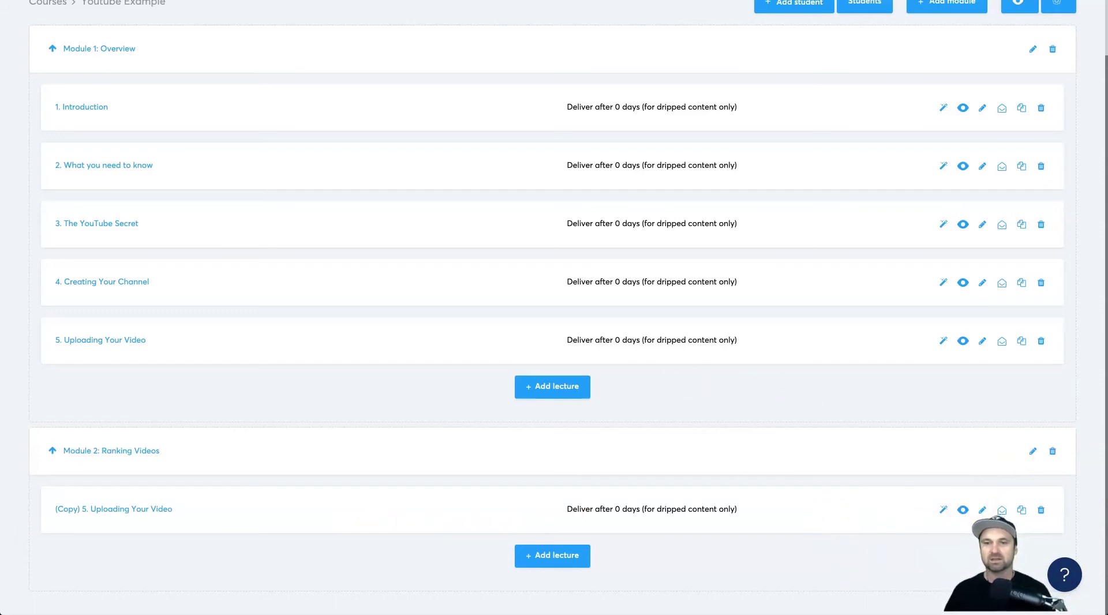
left_click(982, 509)
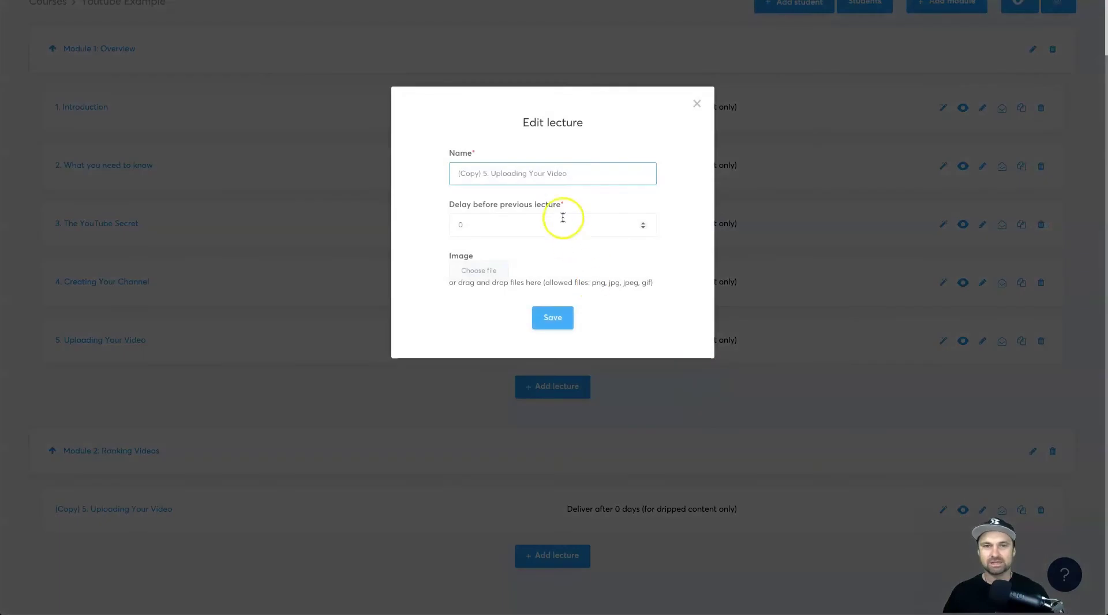
double_click(549, 173)
triple_click(549, 174)
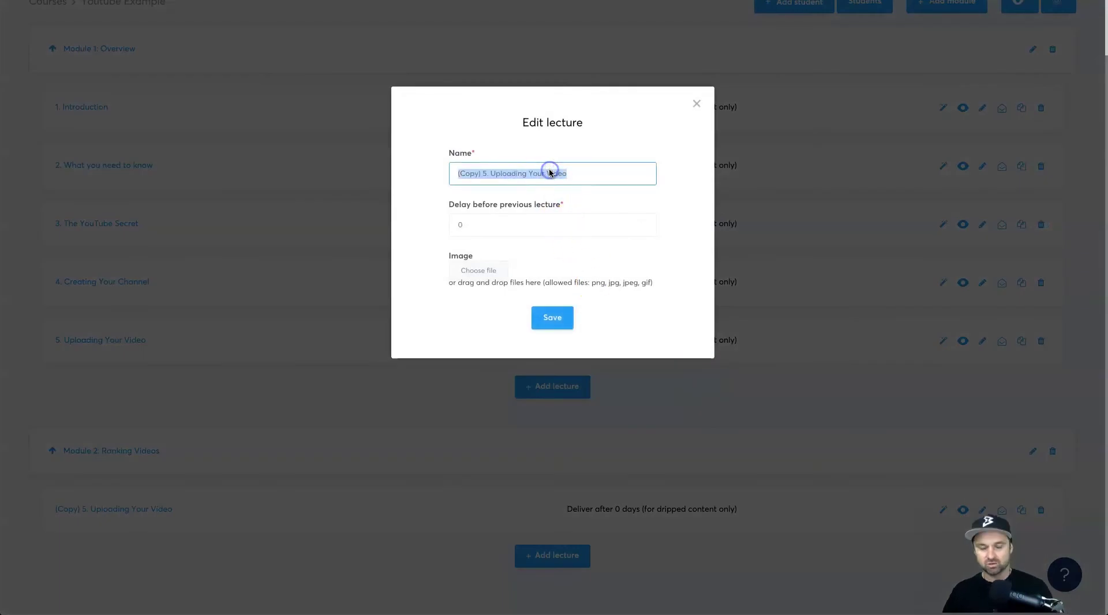
type("1.")
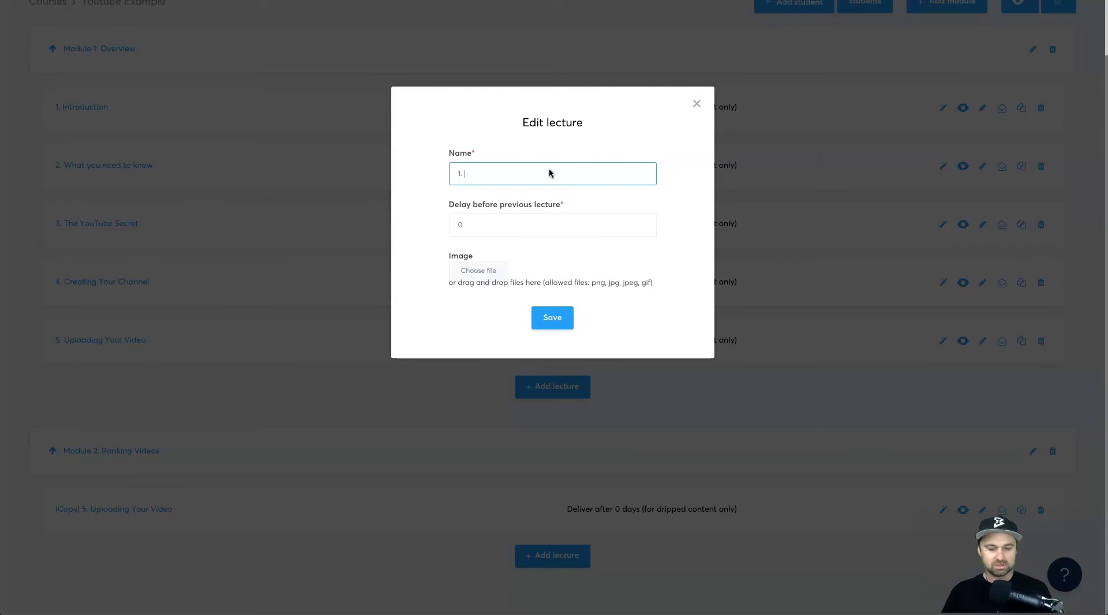
type(" Understanding")
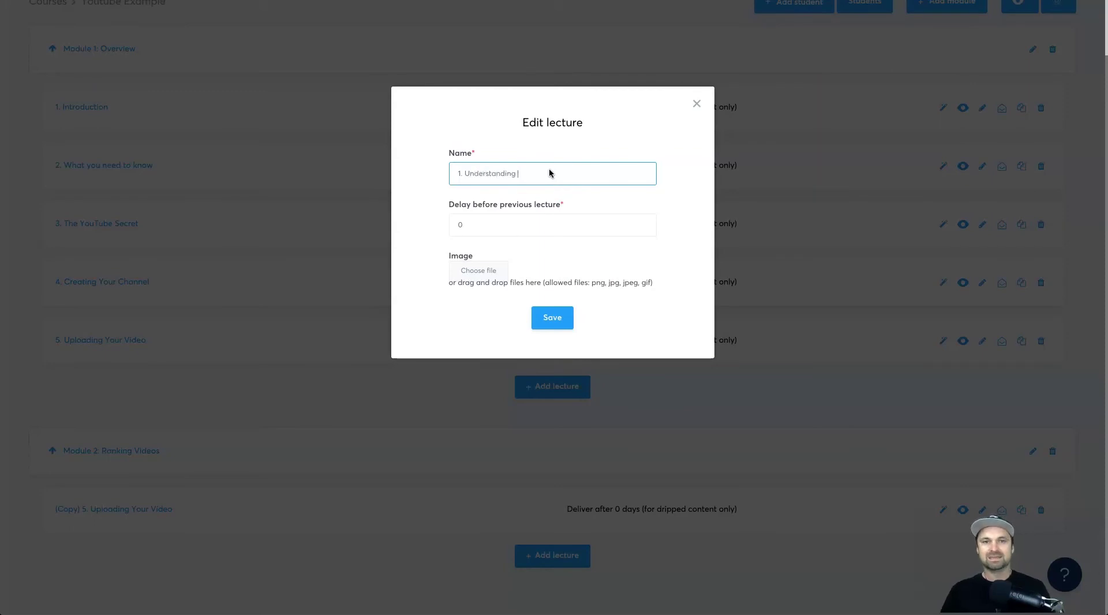
left_click(551, 317)
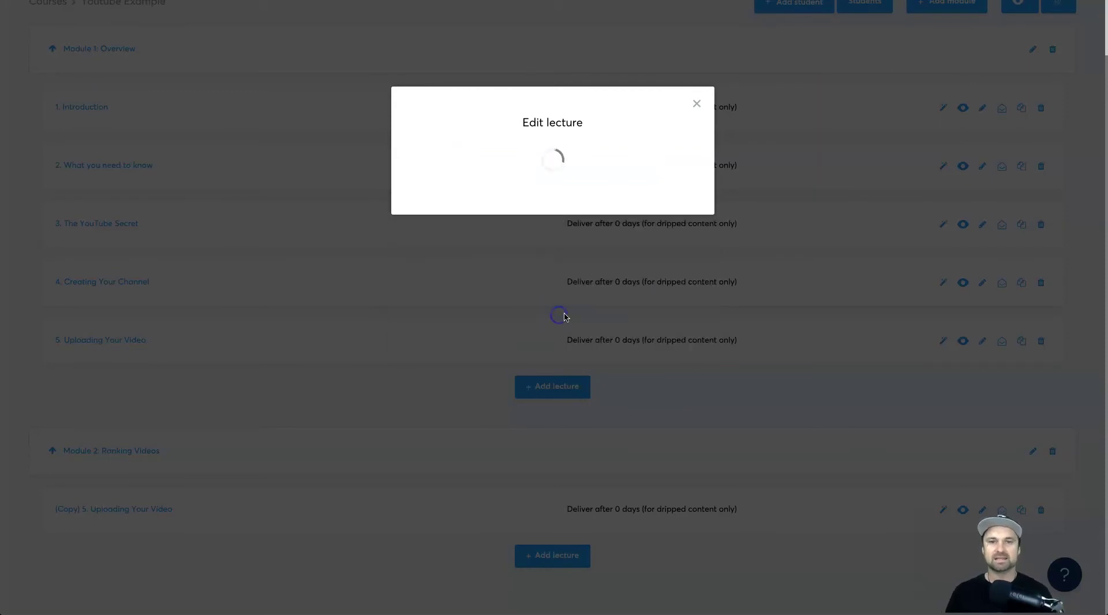
left_click(546, 27)
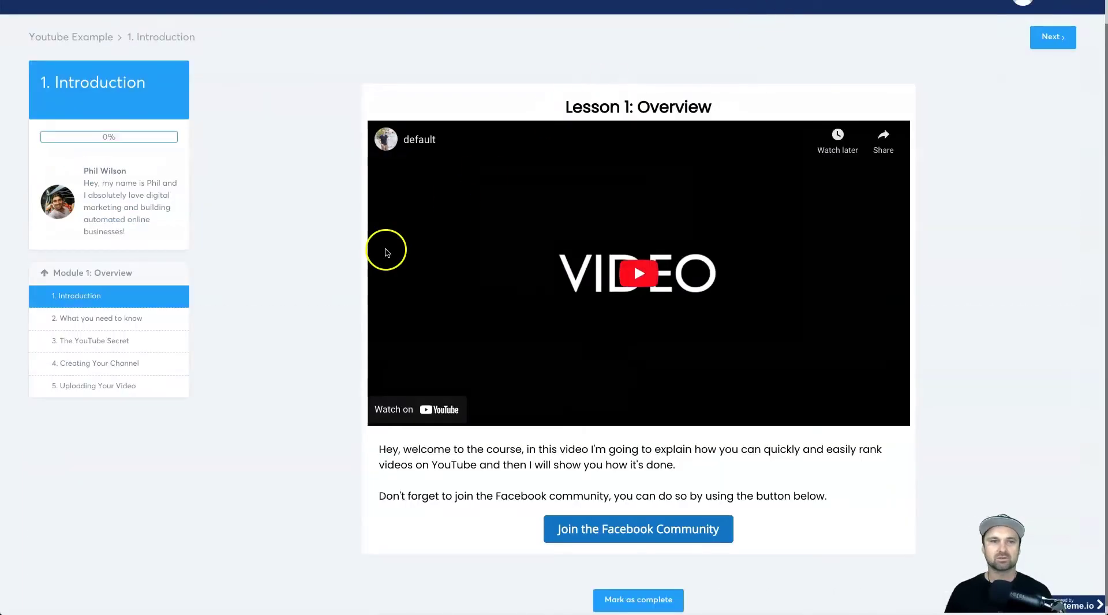
right_click(318, 246)
left_click(362, 275)
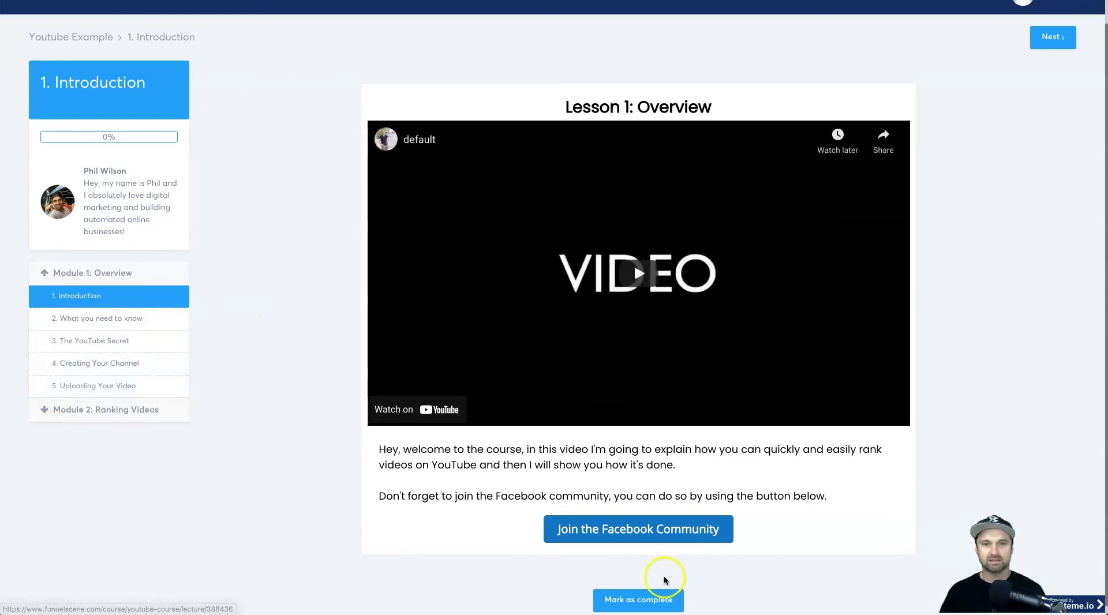
- Mark the Introduction lesson complete, browse lesson 2 and Module 2 in the preview, then head to Funnels
left_click(646, 600)
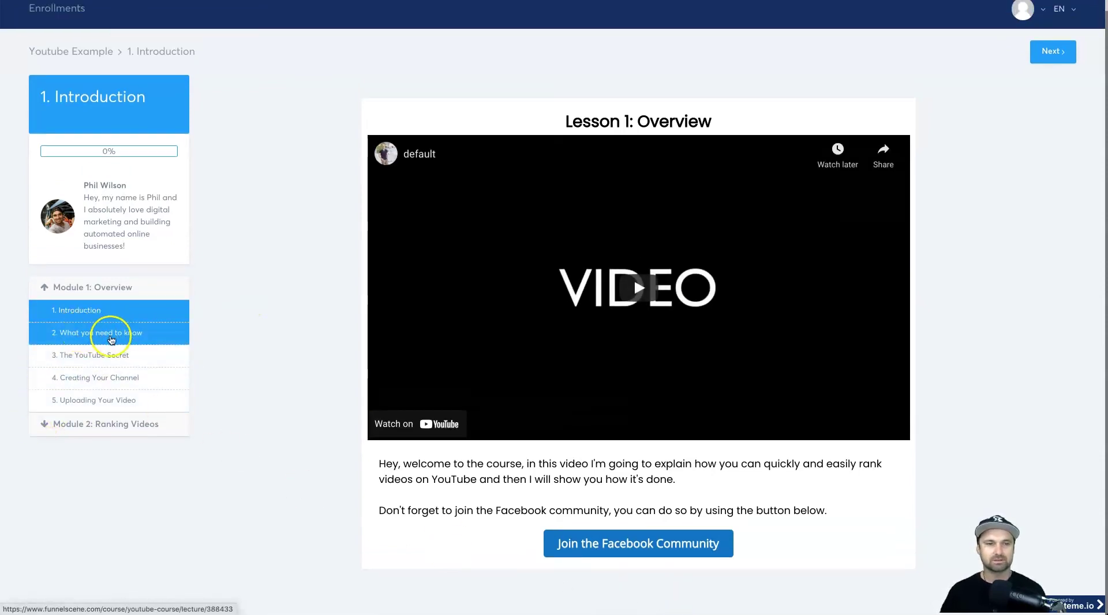
left_click(113, 336)
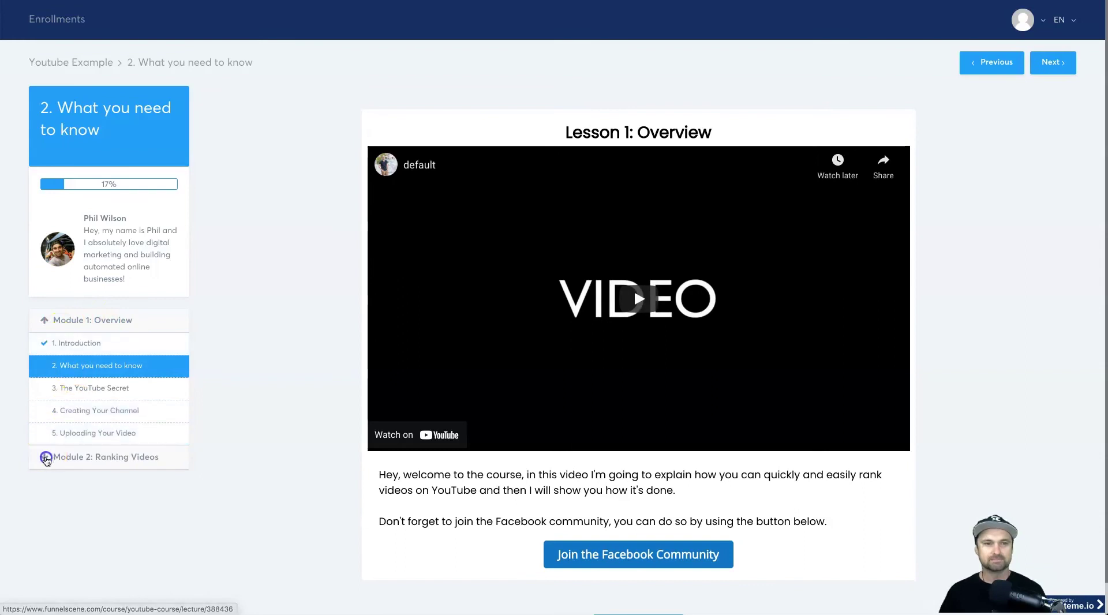
left_click(45, 456)
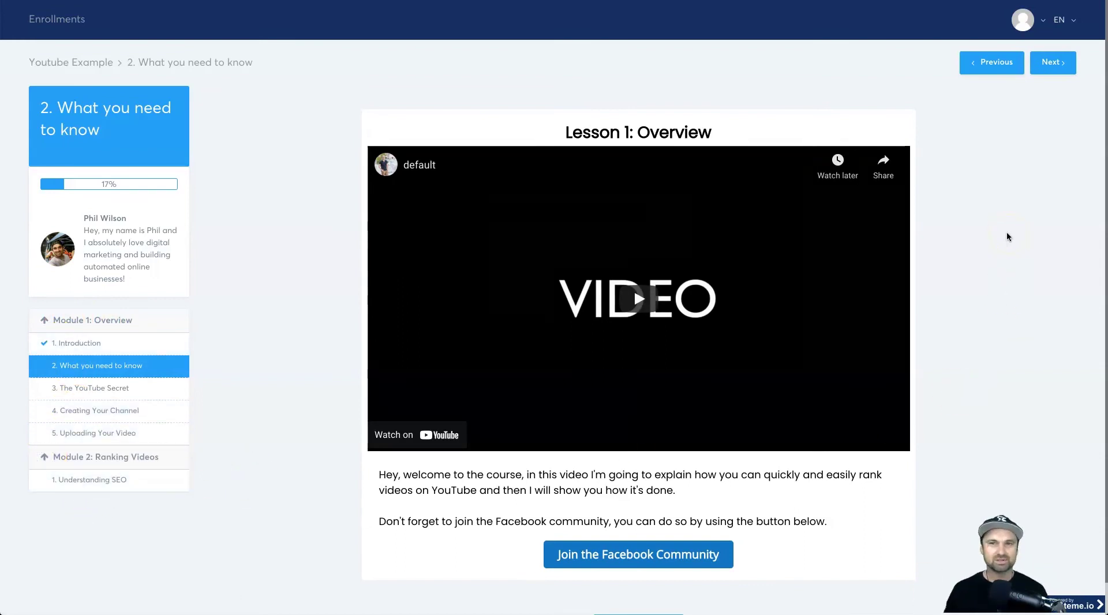
left_click(74, 63)
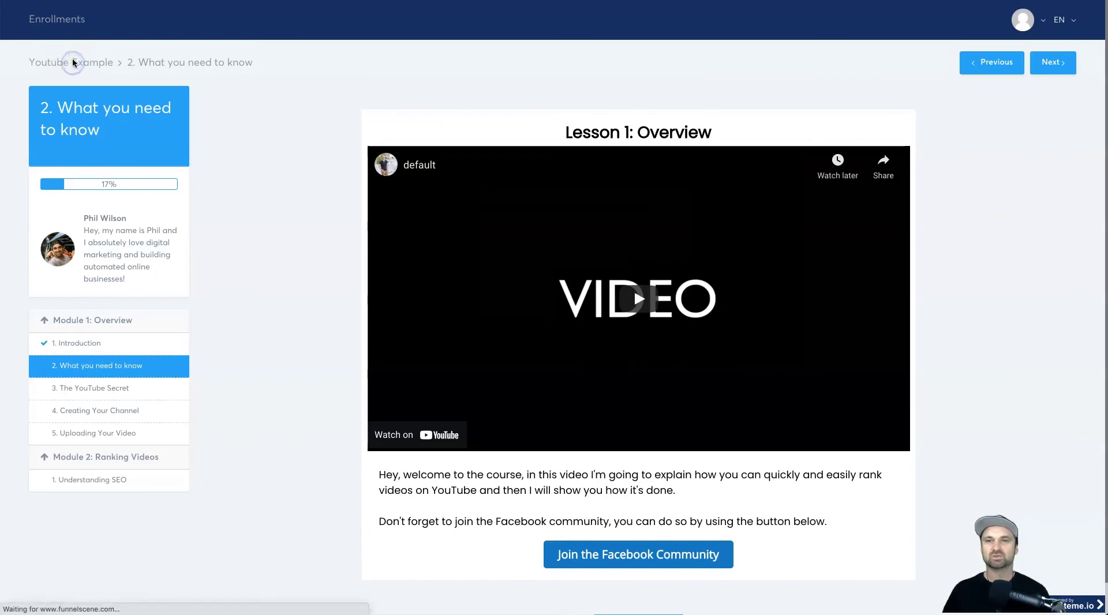
scroll(311, 329, "down", 3)
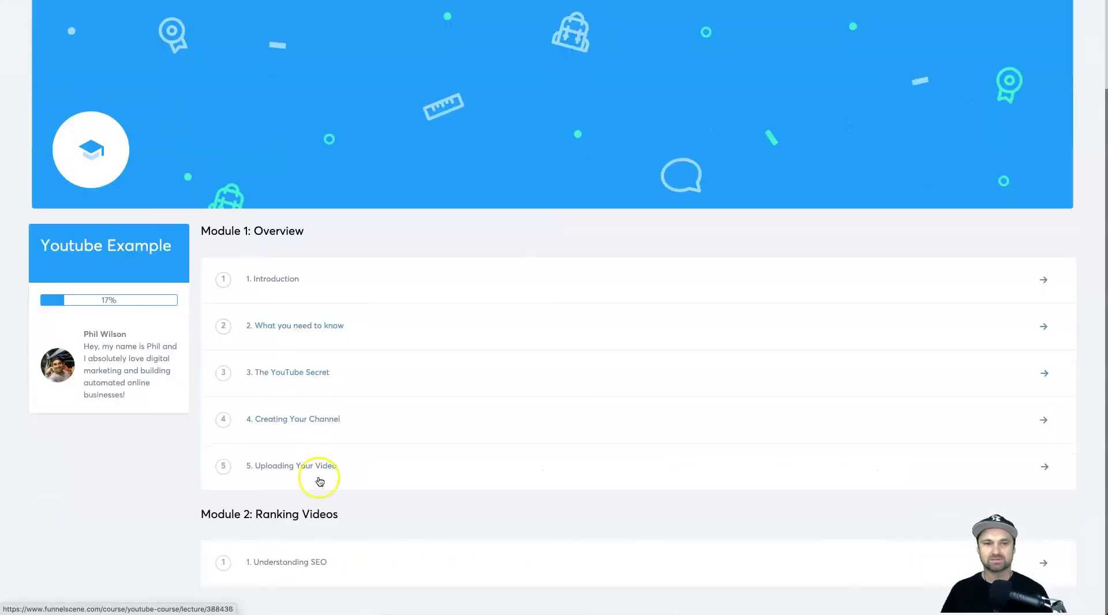
scroll(430, 190, "up", 3)
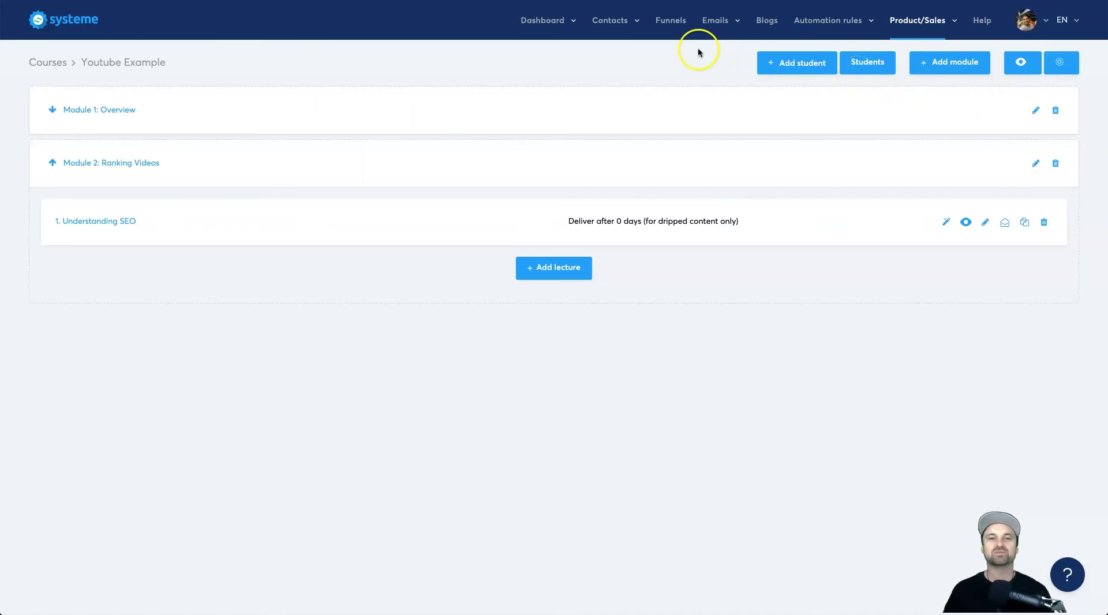
left_click(672, 26)
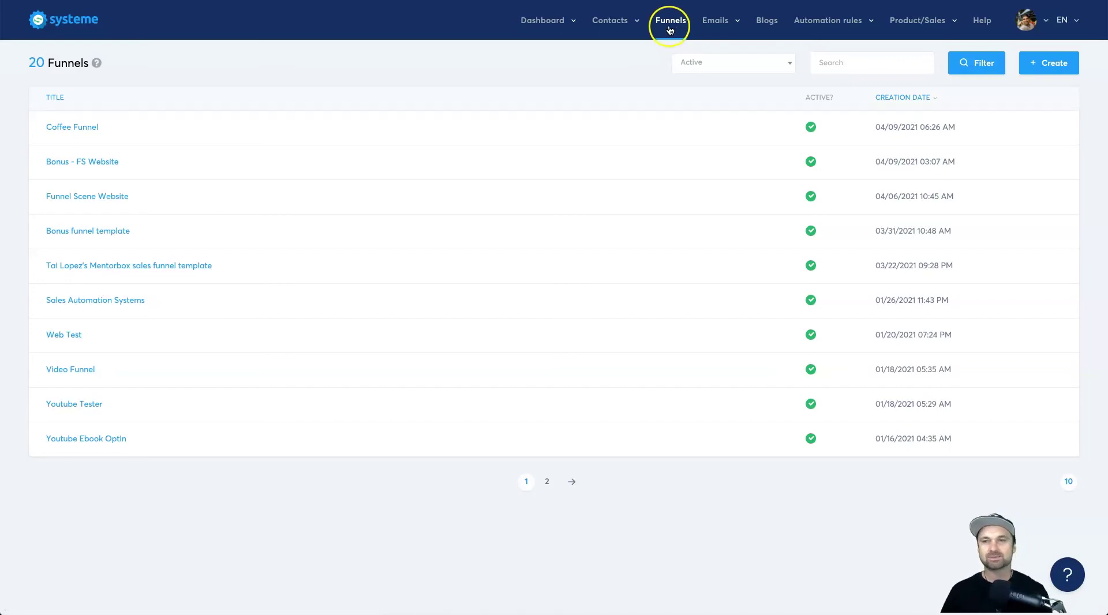
left_click(1030, 62)
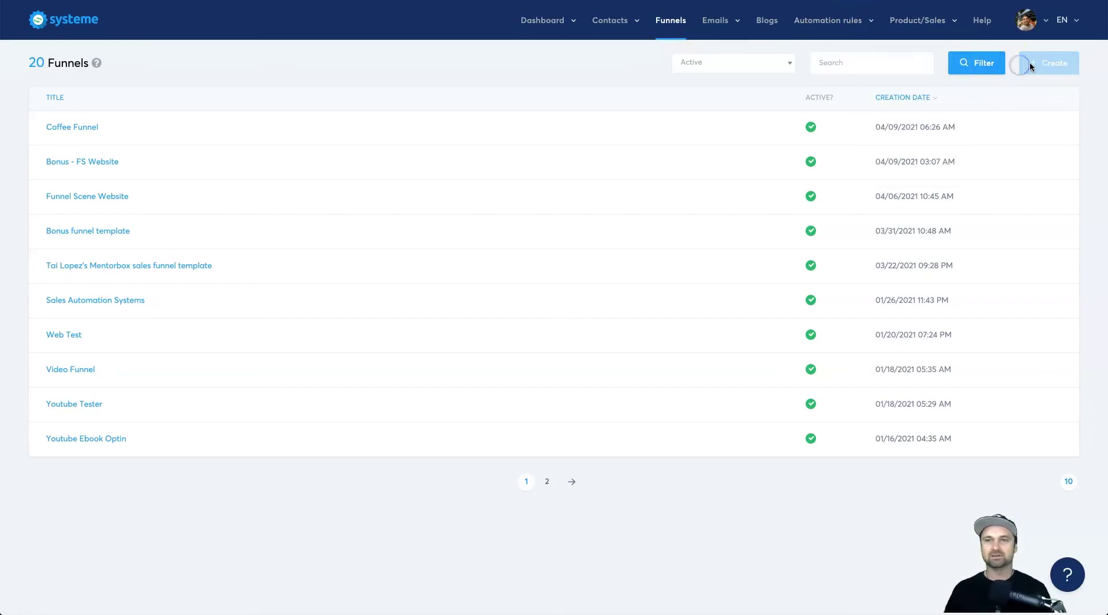
left_click(645, 160)
type("YouTube Example")
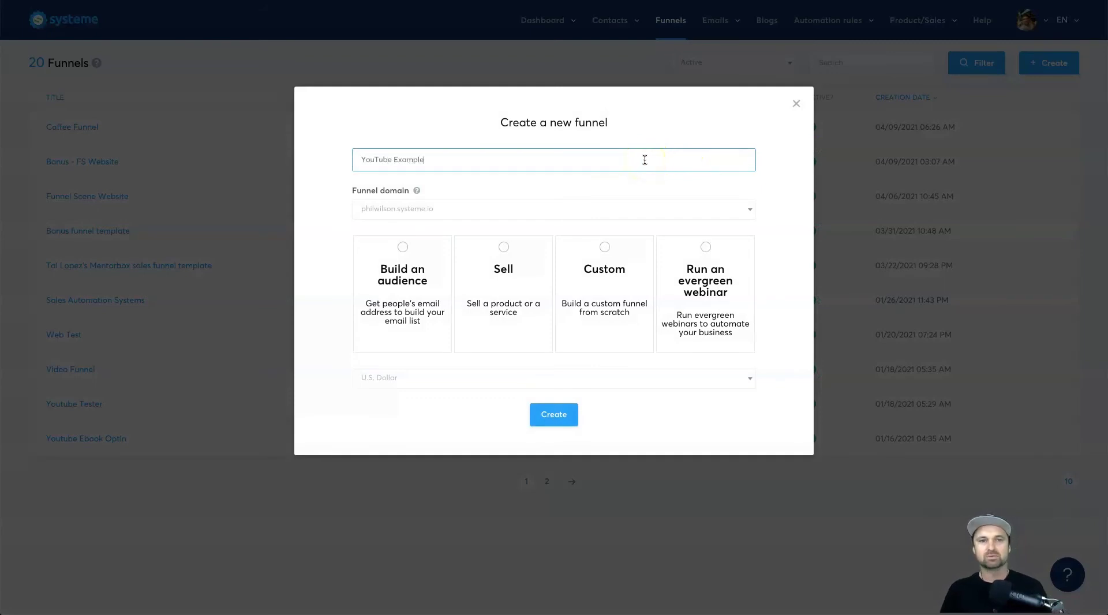
left_click(432, 207)
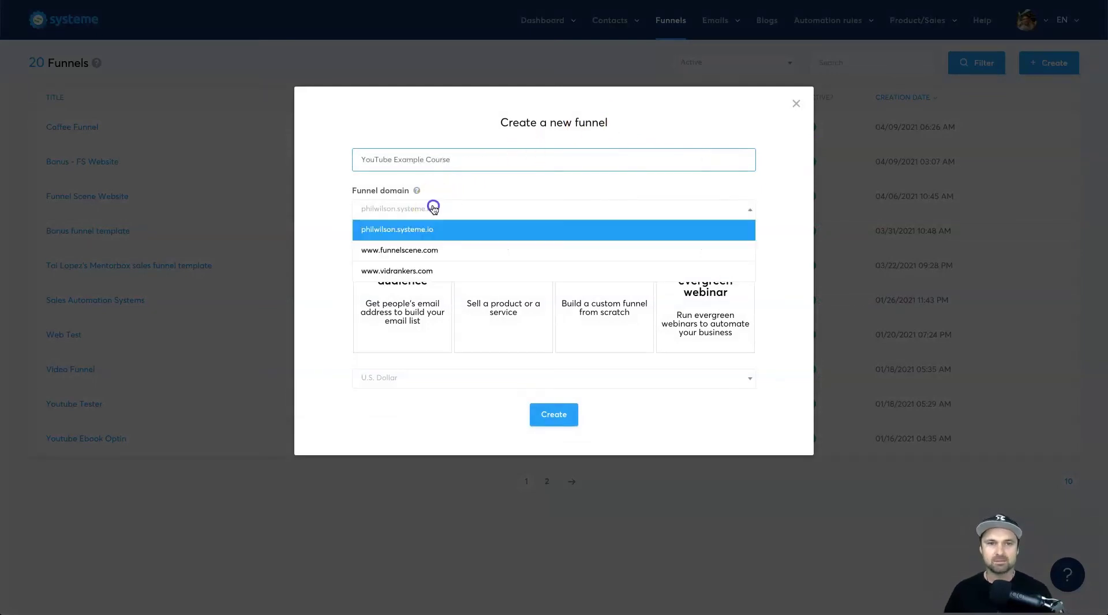
left_click(425, 247)
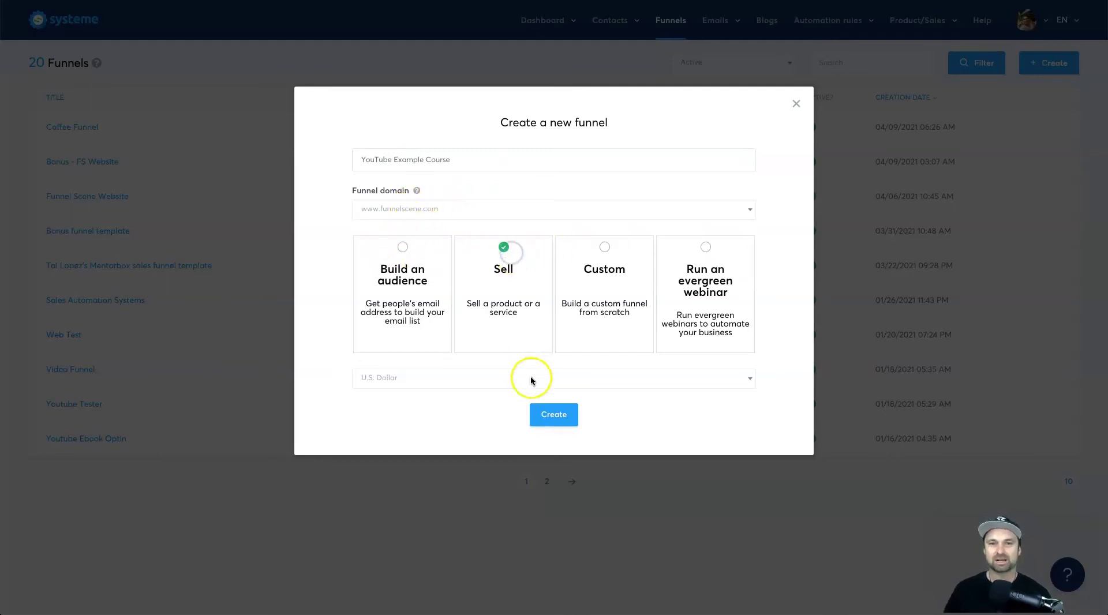
left_click(470, 379)
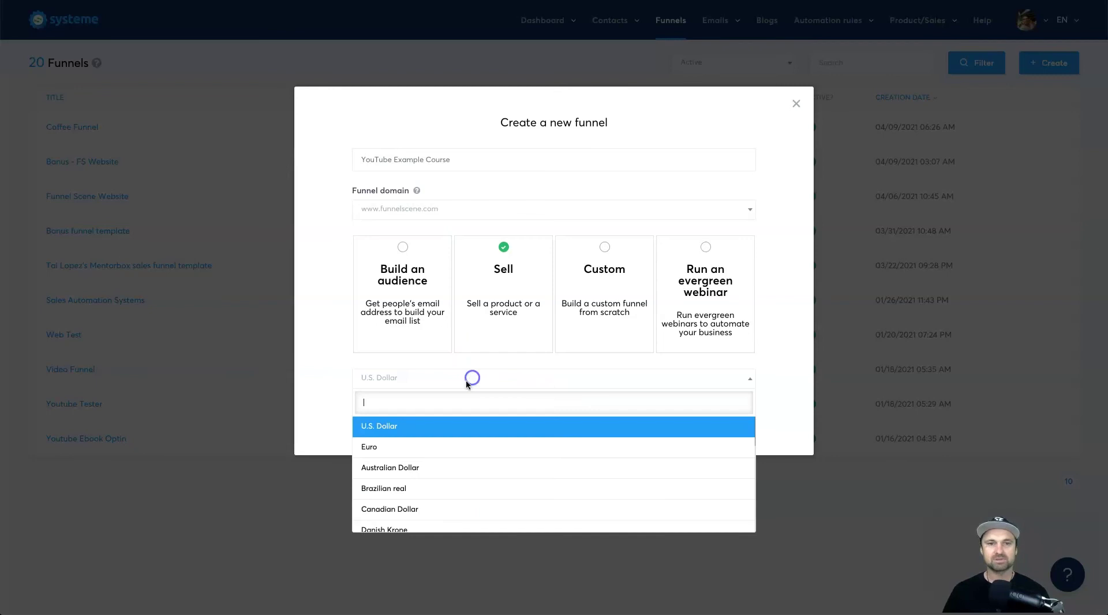
left_click(427, 426)
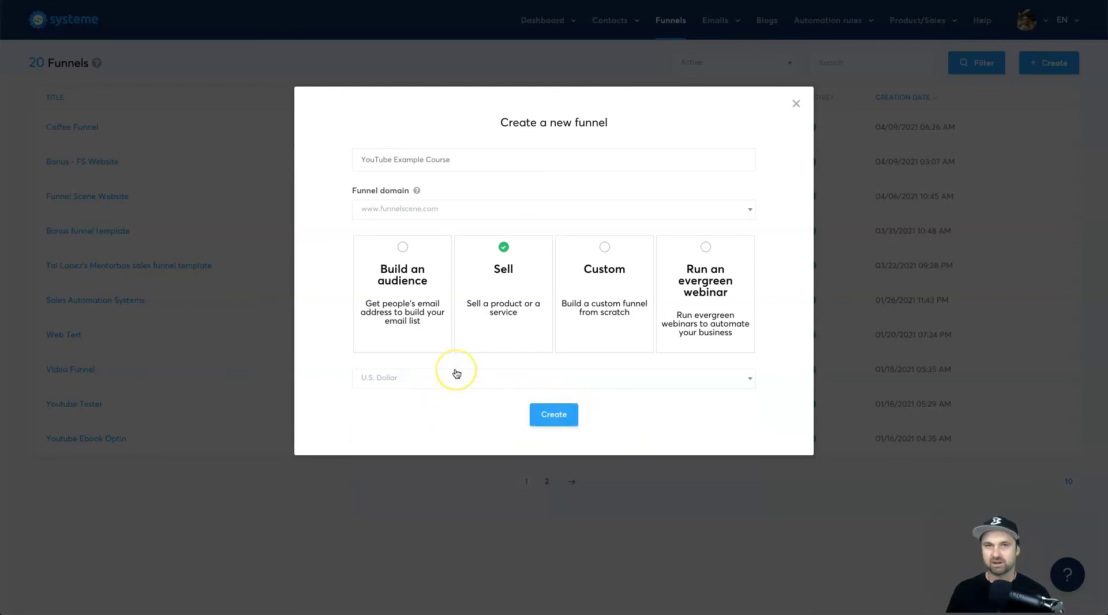
left_click(549, 420)
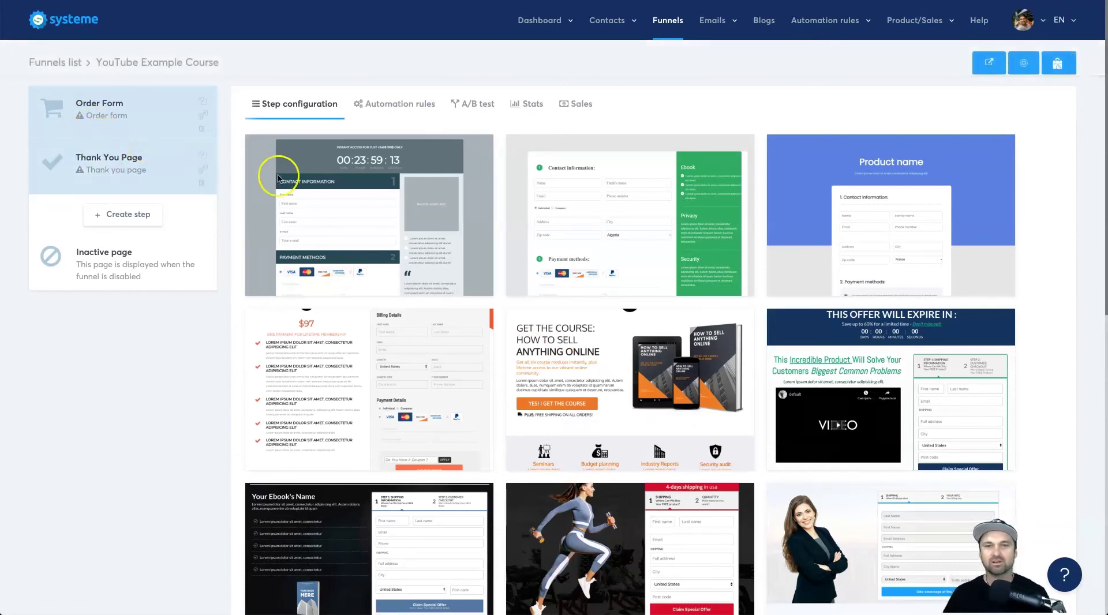
mouse_move(437, 202)
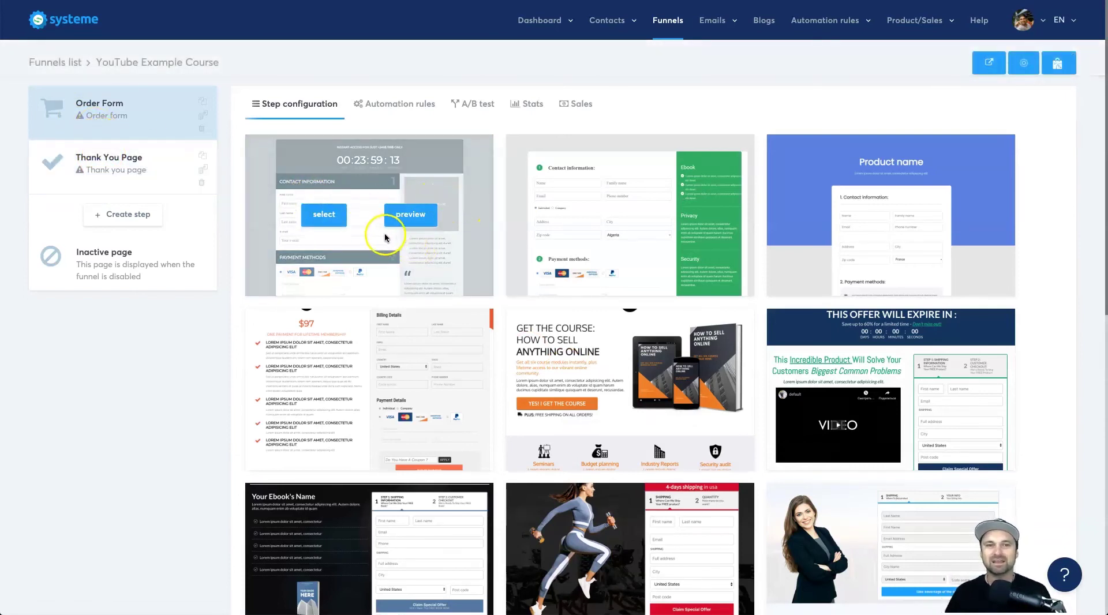
- Use an order form template, with path youtube-example-order, 30% commission, and name 'YouTube Example Order Form'
left_click(321, 218)
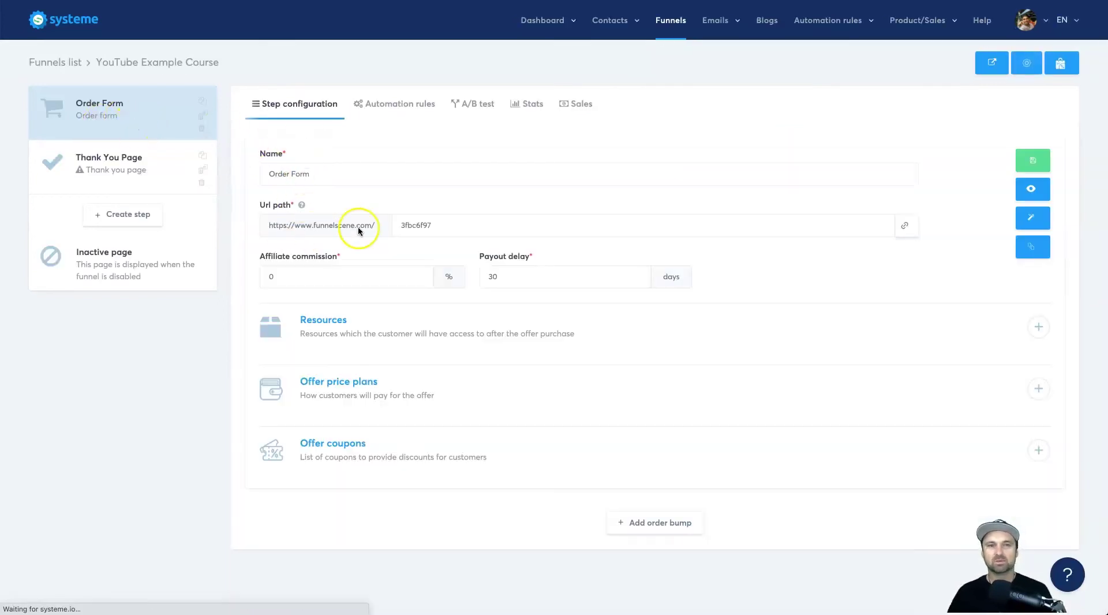
double_click(517, 231)
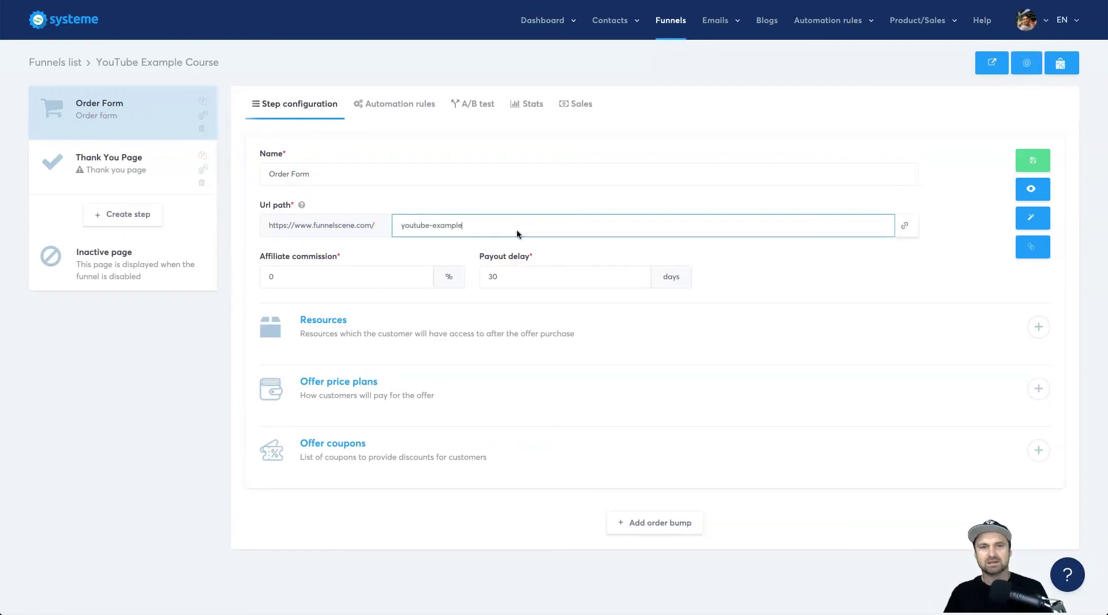
left_click(367, 271)
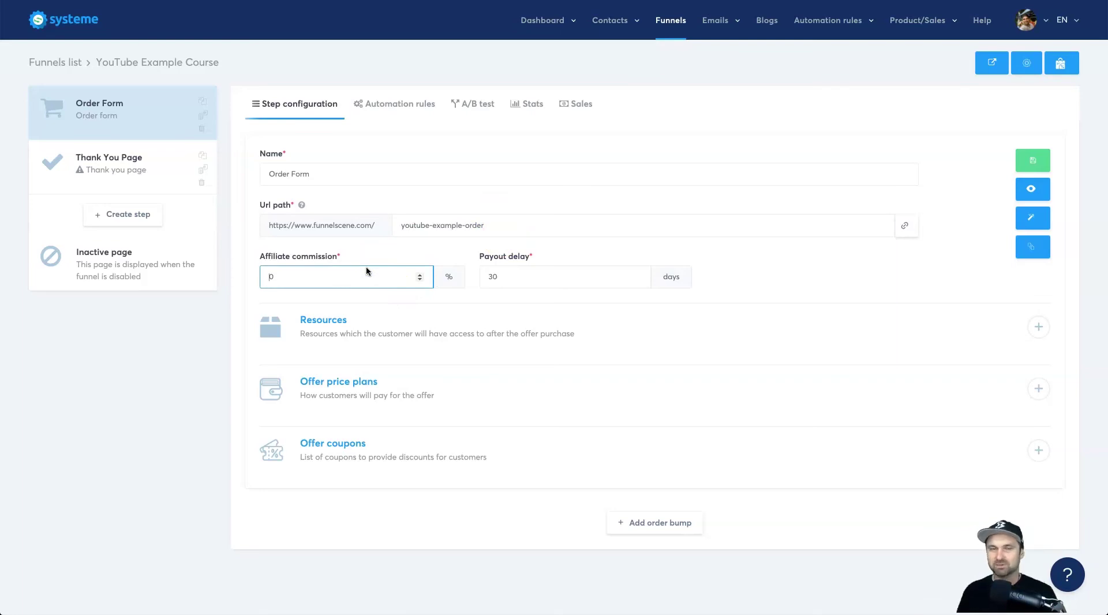
type("3")
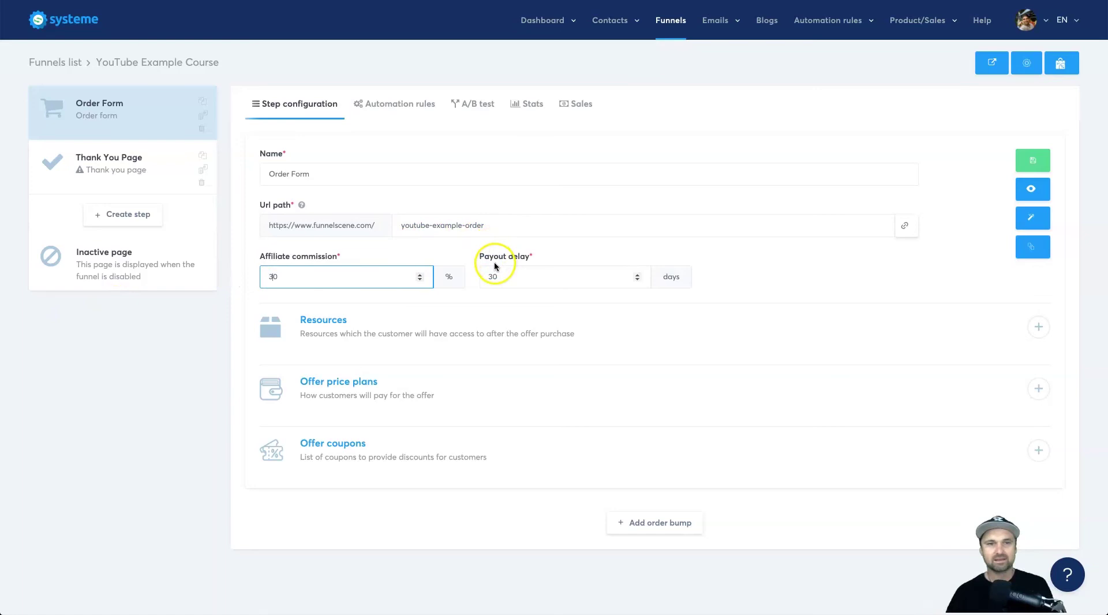
left_click(269, 174)
type("YouTu")
type("be Example")
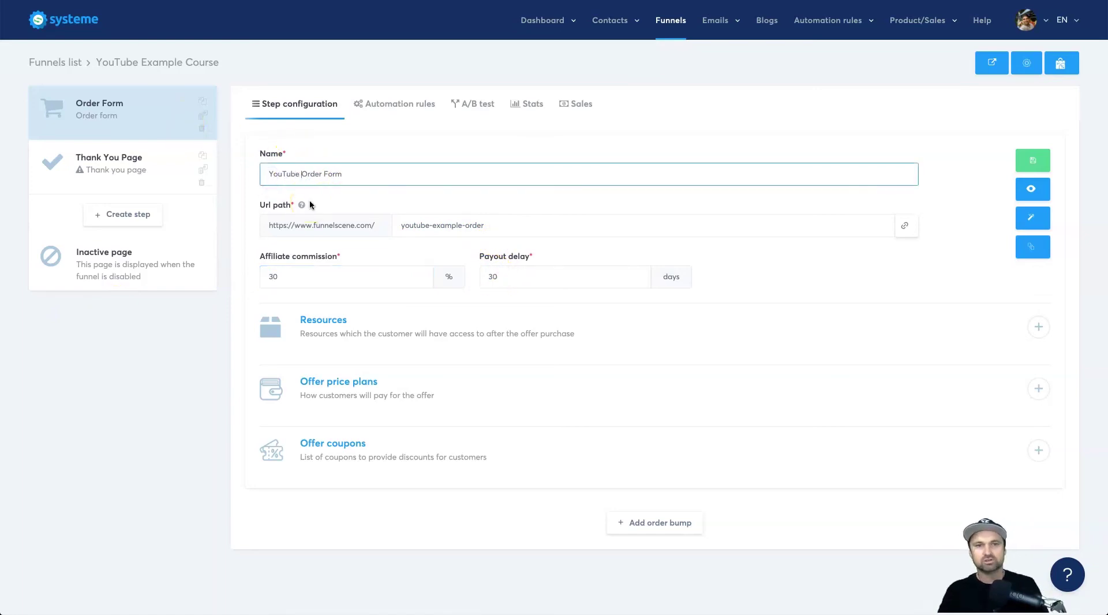
key("Return")
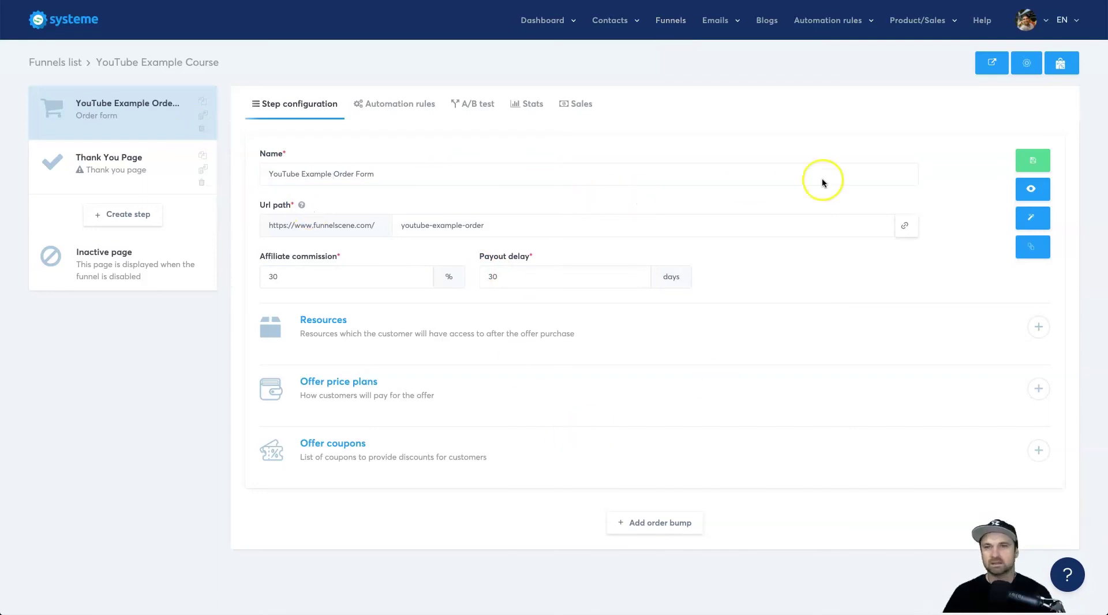
left_click(1028, 162)
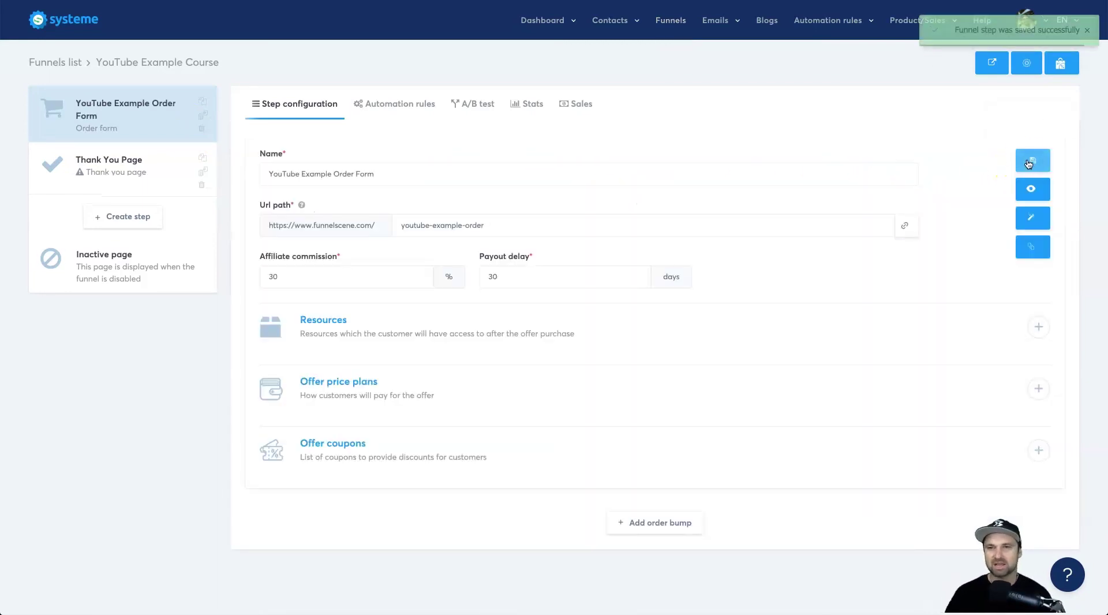
- Add a Membership course resource granting Full access to the Youtube Example course
left_click(1025, 163)
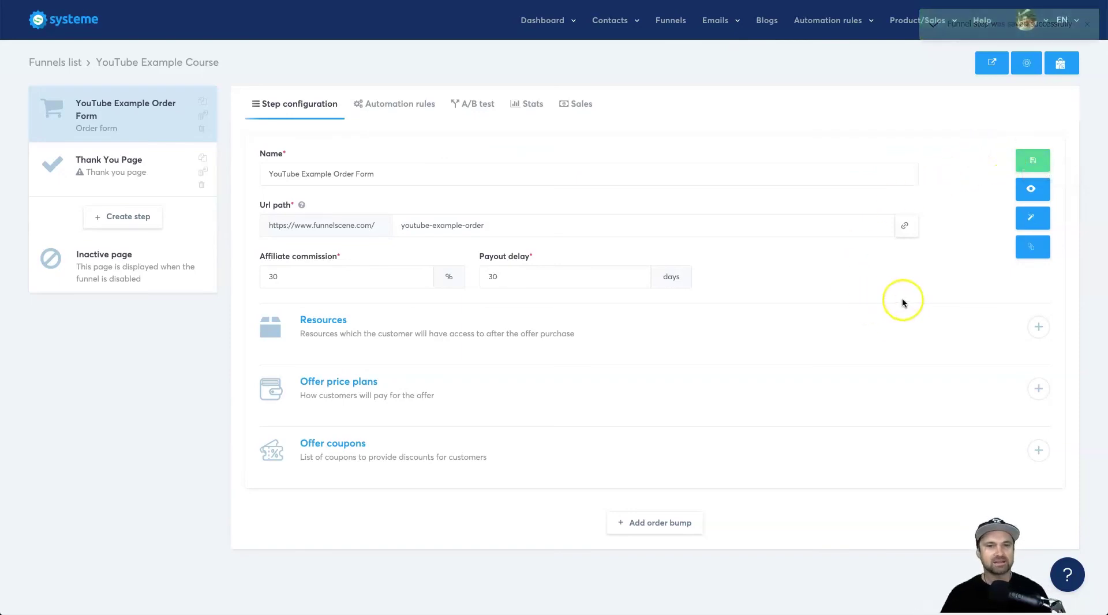
left_click_drag(290, 316, 386, 330)
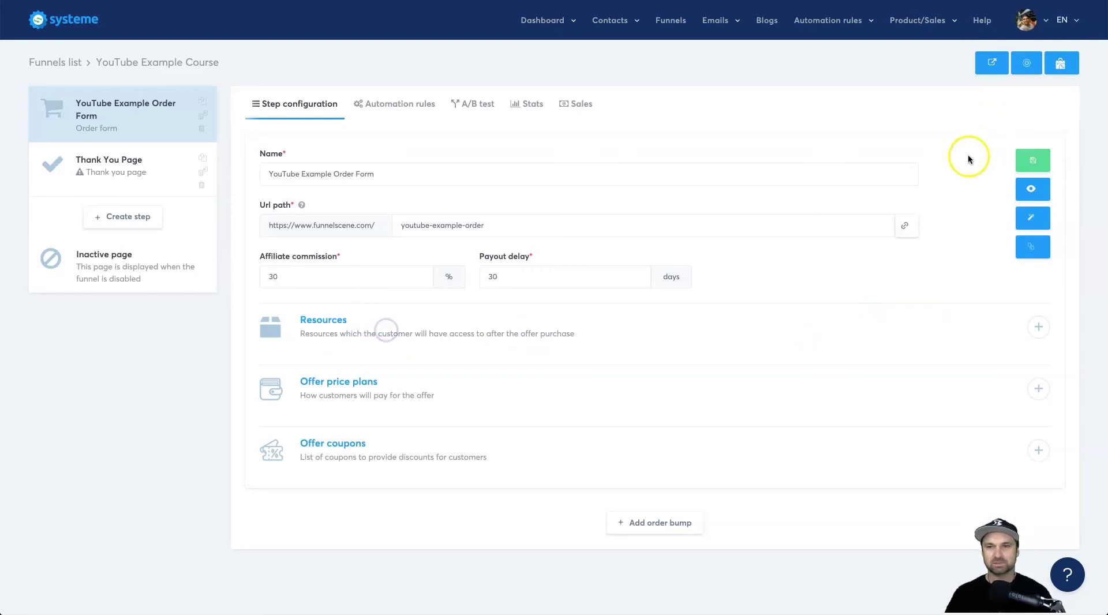
left_click_drag(316, 346, 495, 330)
left_click(495, 330)
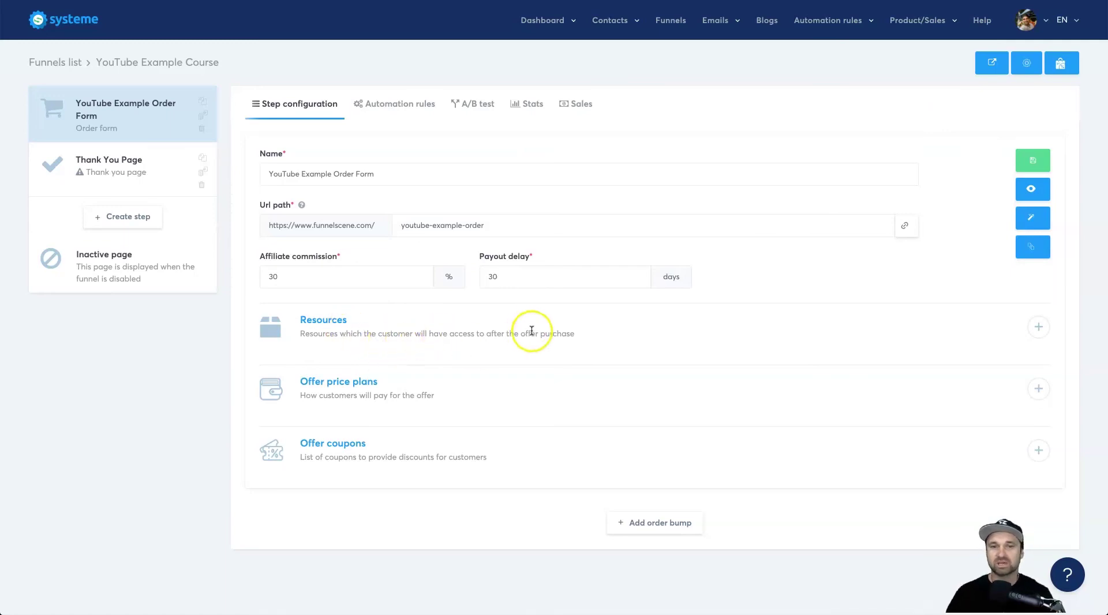
left_click(1038, 327)
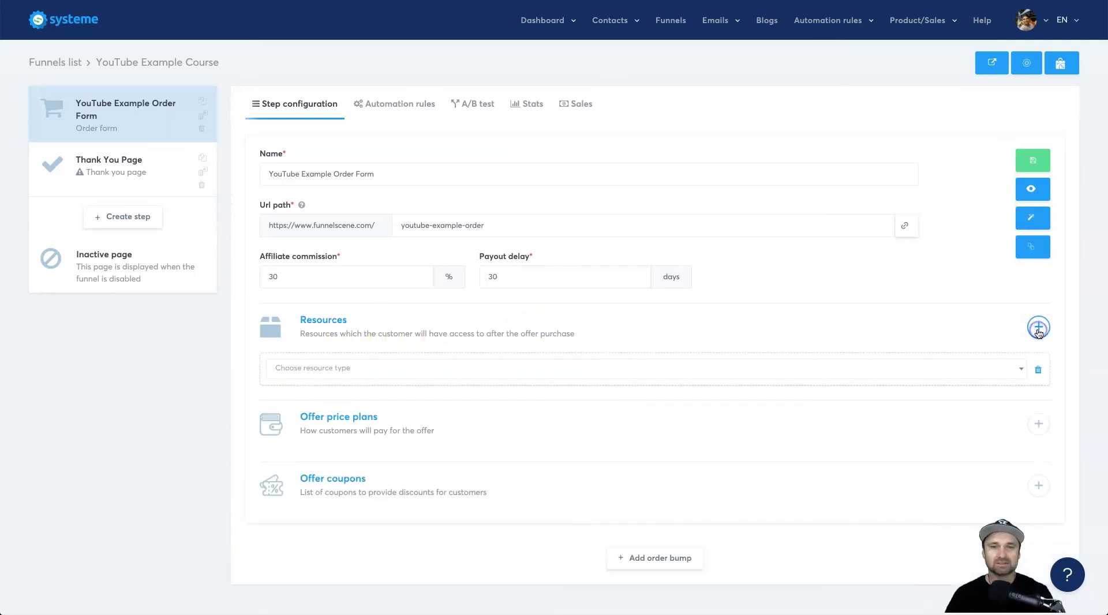
left_click(461, 368)
left_click(320, 437)
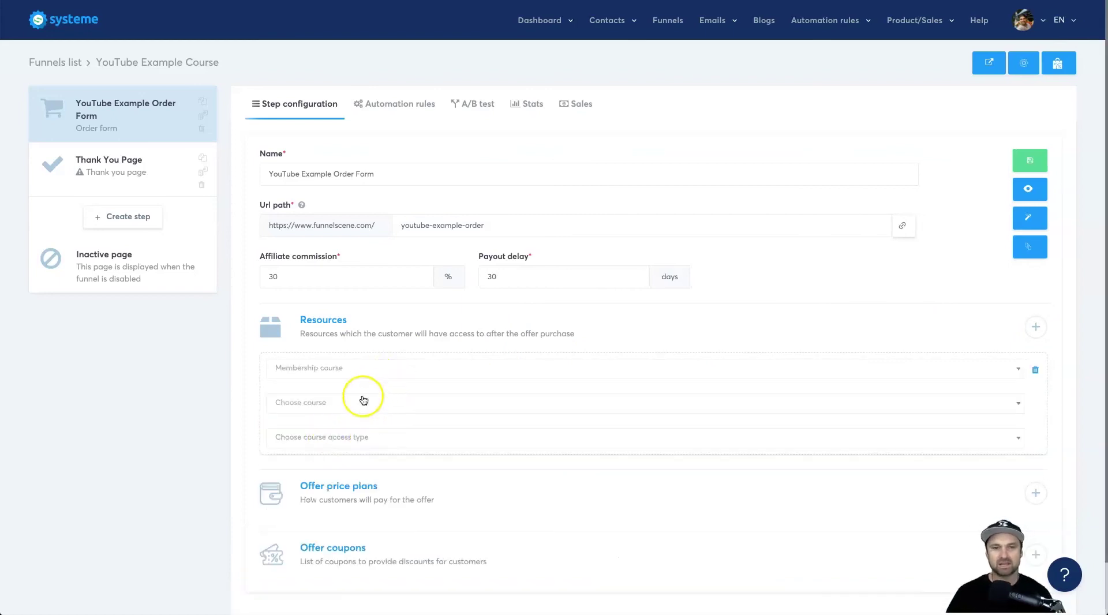
left_click(353, 402)
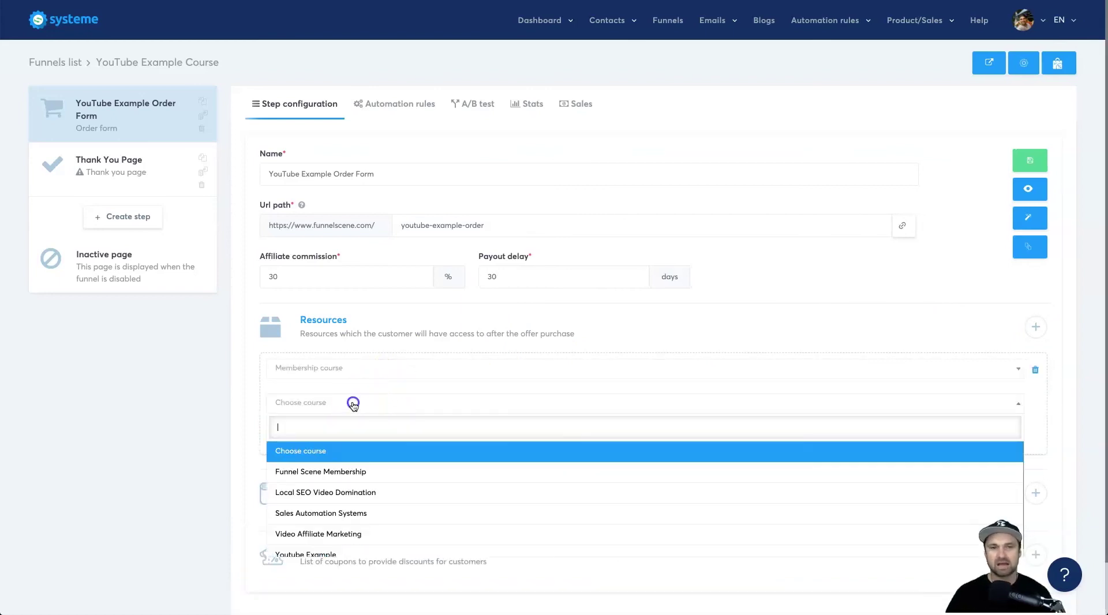
left_click(314, 551)
left_click(344, 439)
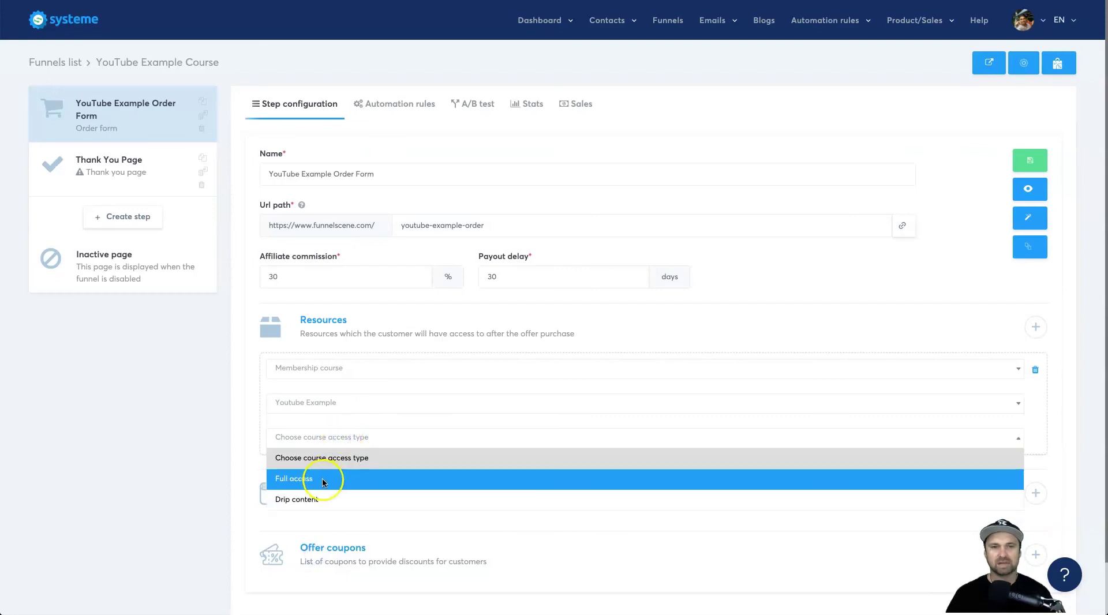
left_click(325, 477)
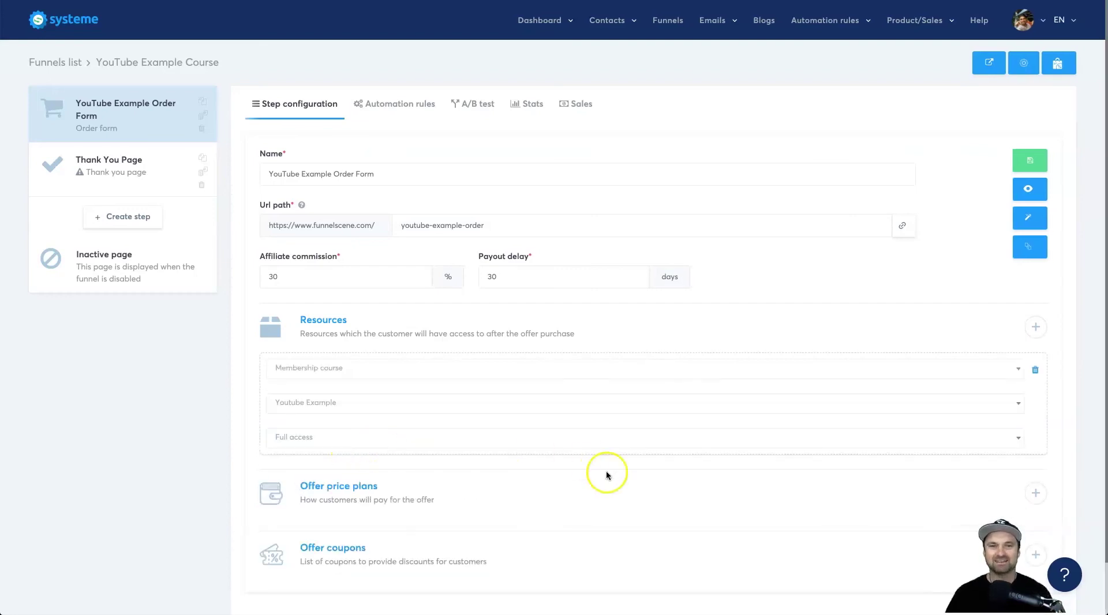
scroll(605, 469, "down", 1)
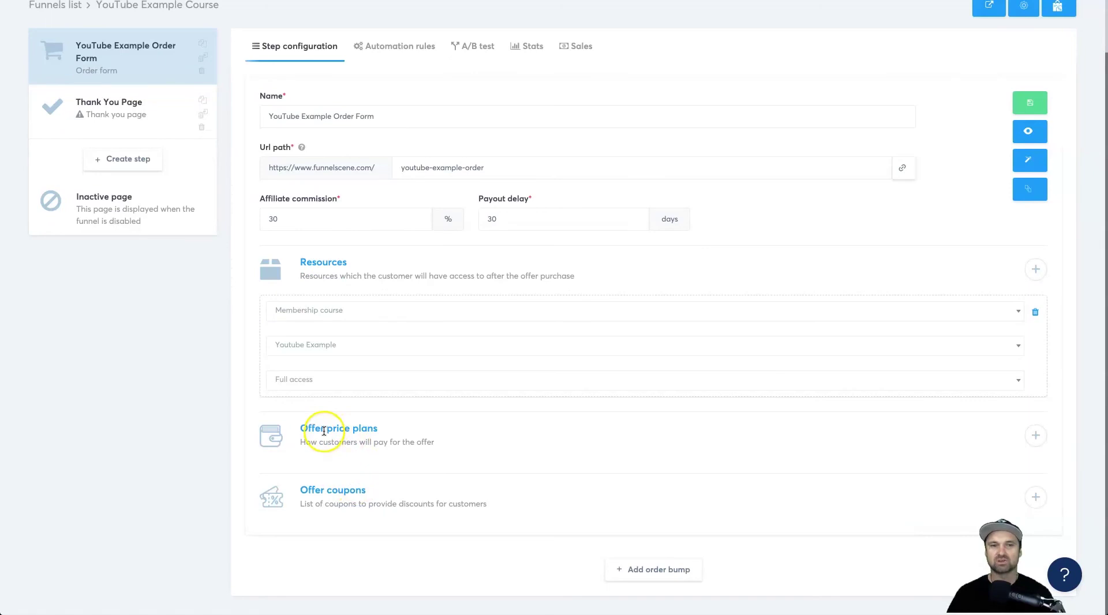
- Start a price plan for the offer, filtering to one-shot plans and reviewing the existing ones
left_click(1038, 440)
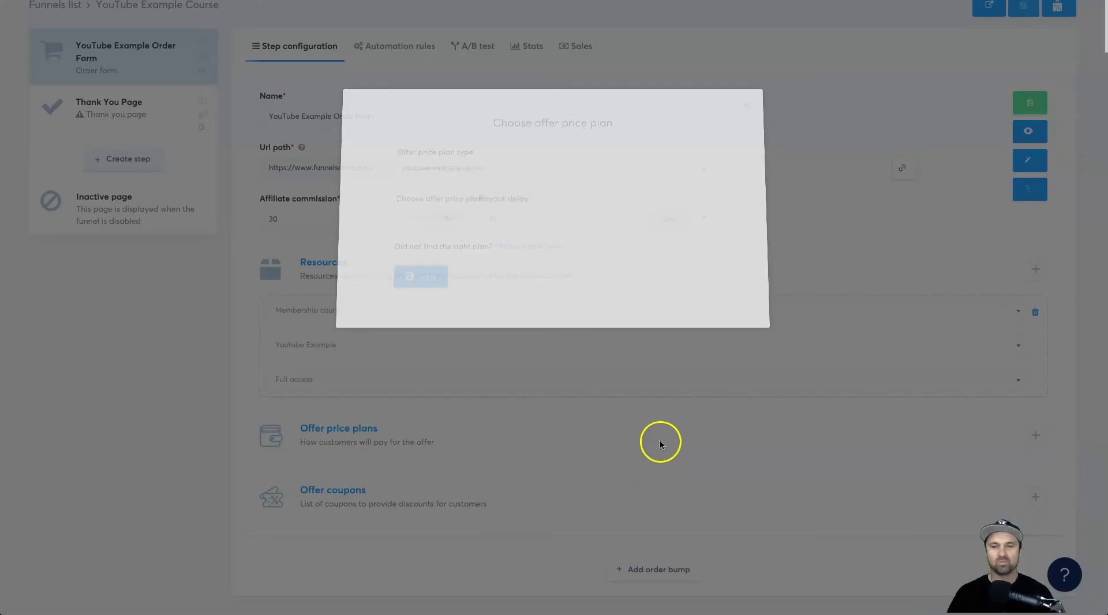
left_click(502, 167)
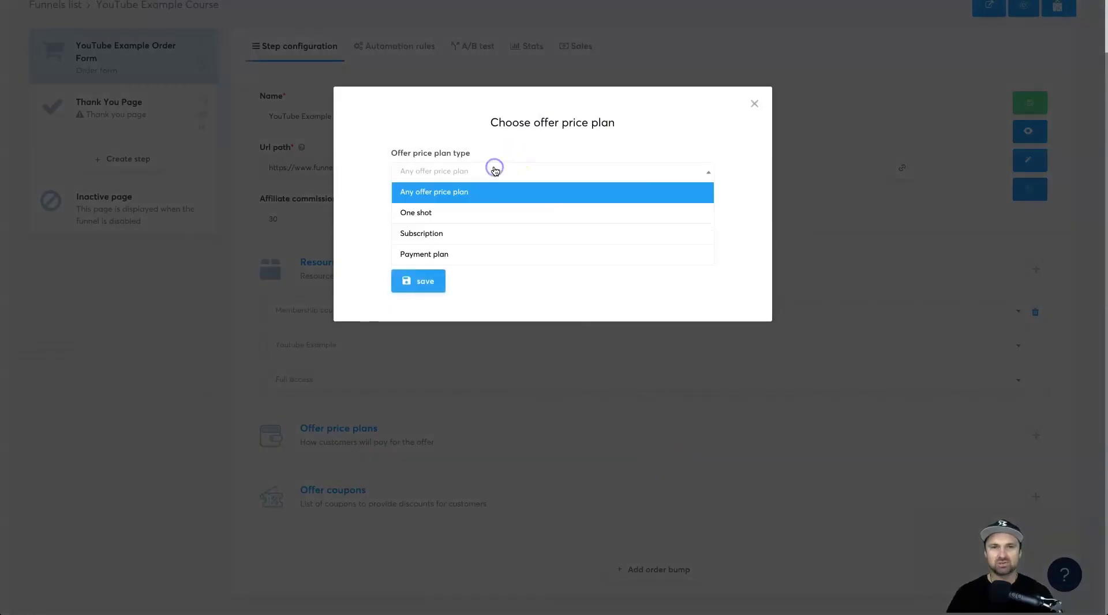
left_click(468, 213)
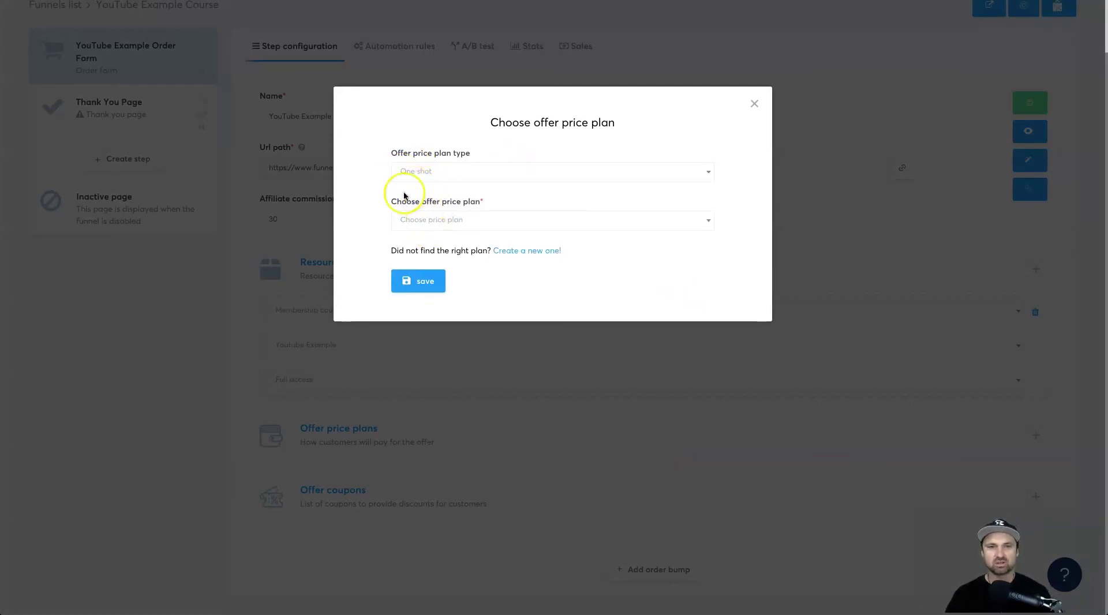
left_click(443, 222)
left_click(443, 224)
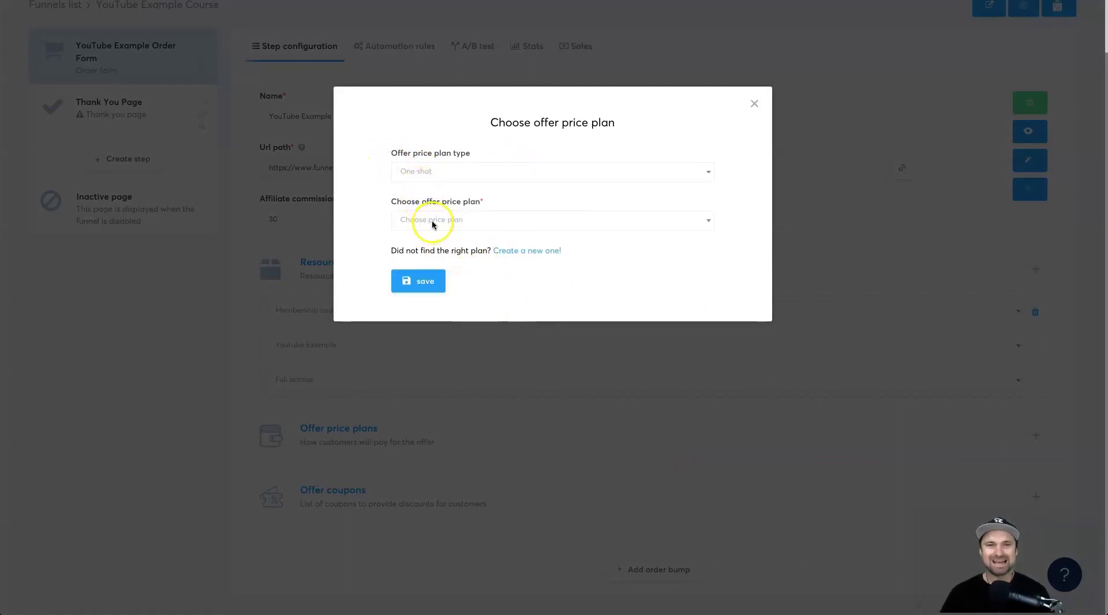
left_click(490, 221)
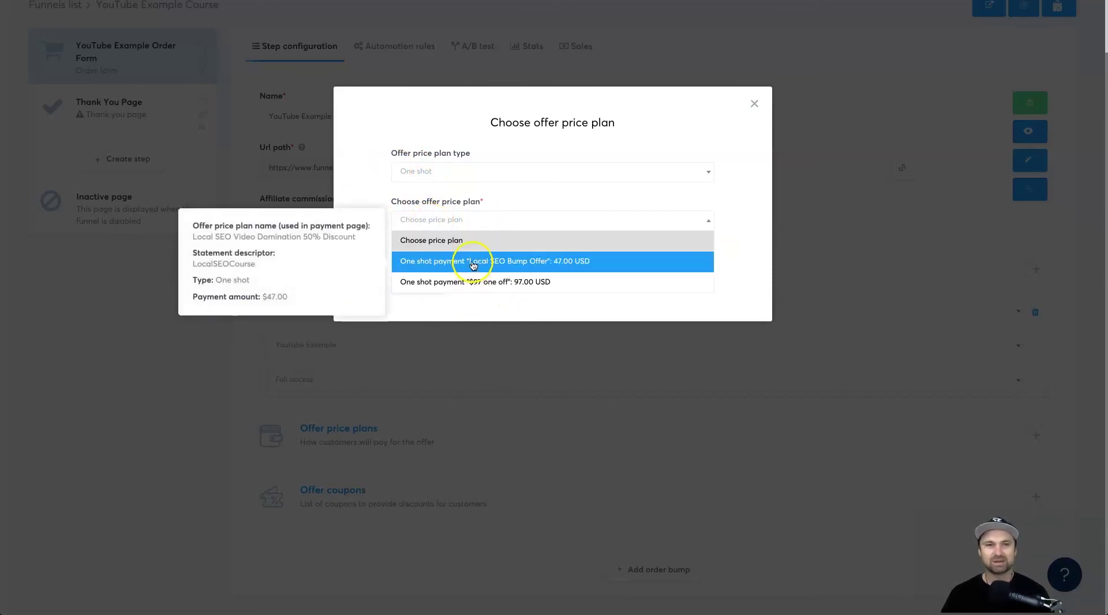
mouse_move(508, 286)
left_click(551, 306)
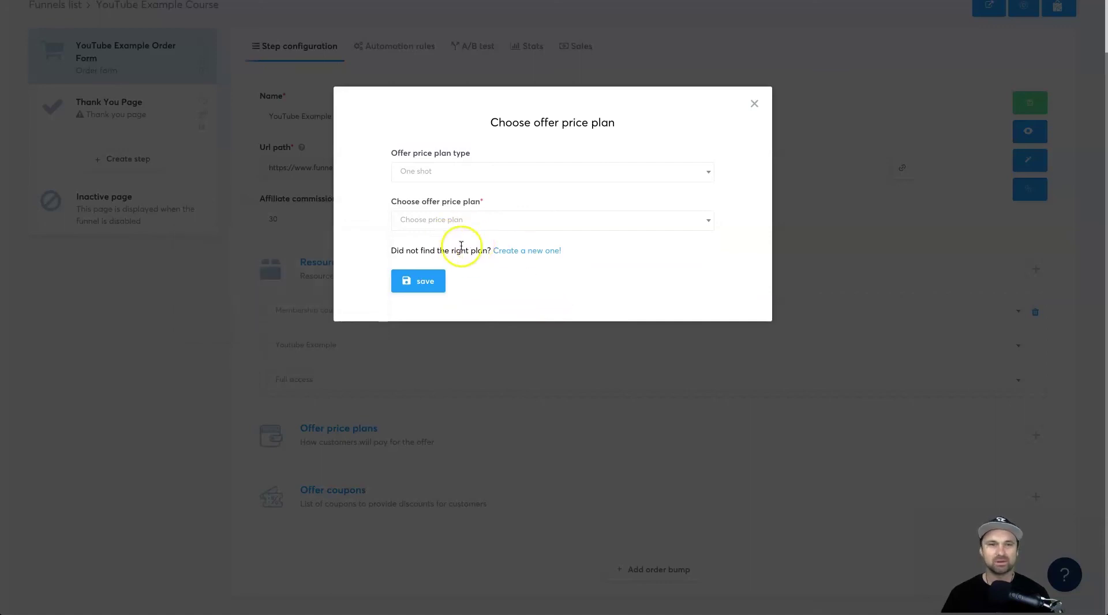
- Create one-shot plan 'YouTube Example Price OT' (One Time Price, descriptor YouTubeCourse) at $197
left_click(539, 251)
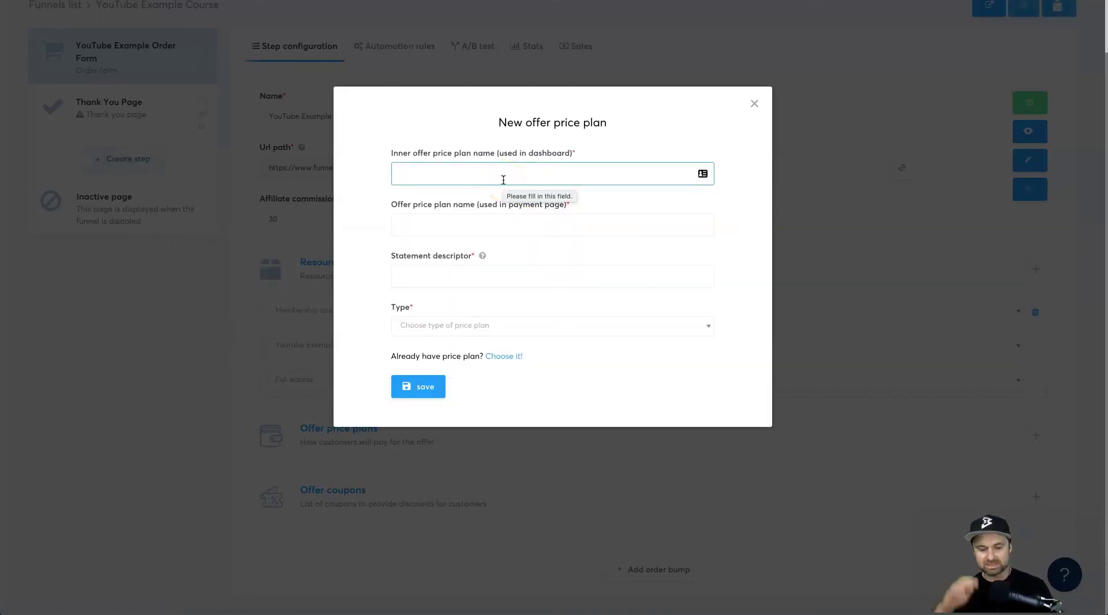
type("YOu")
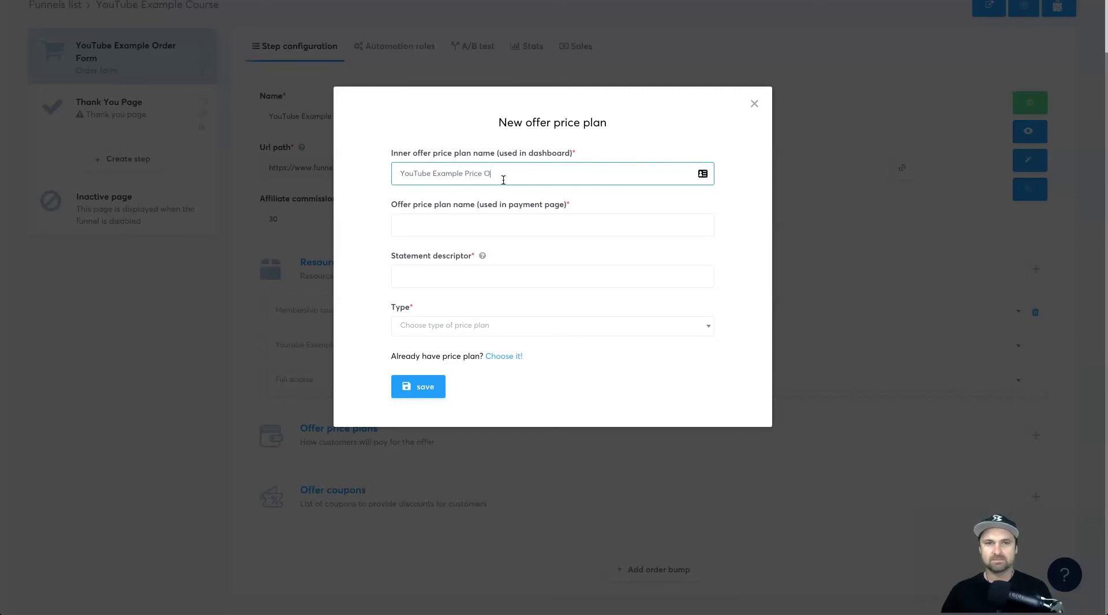
left_click(540, 226)
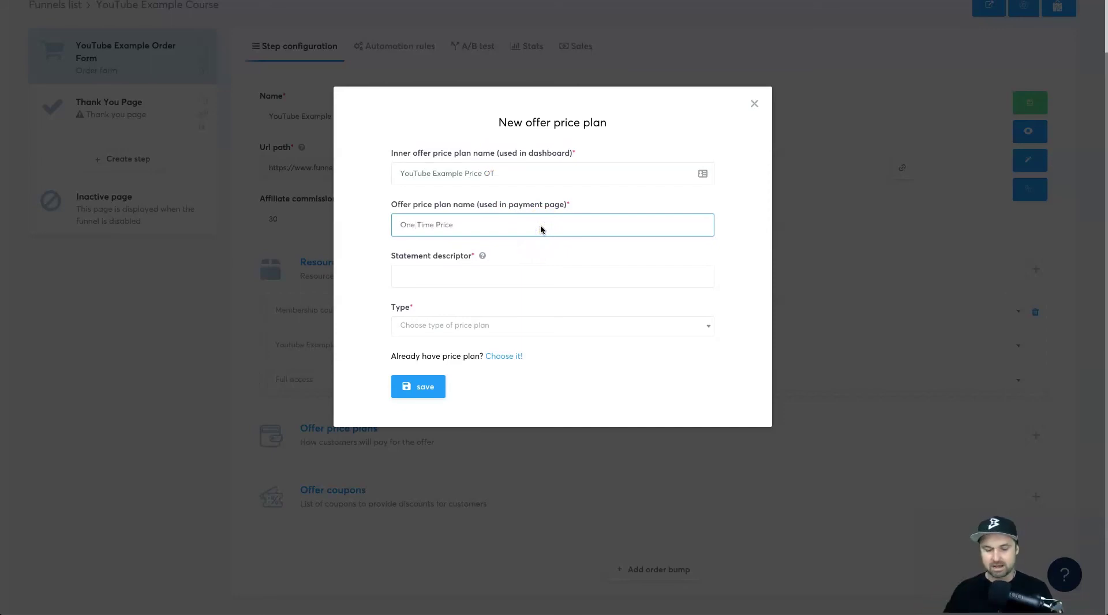
left_click(500, 266)
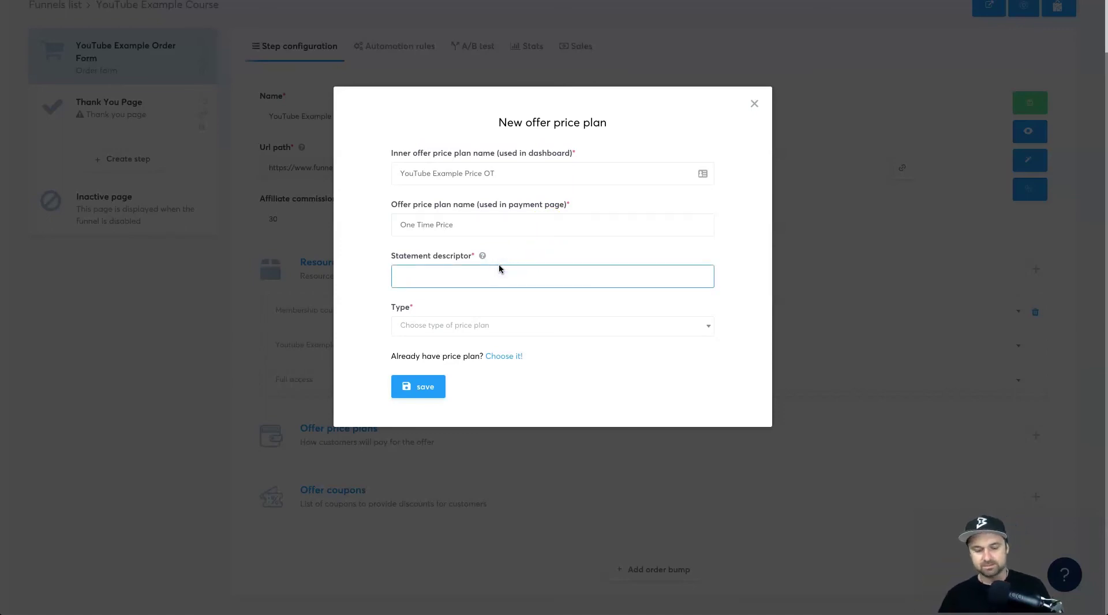
type("YouTUbe")
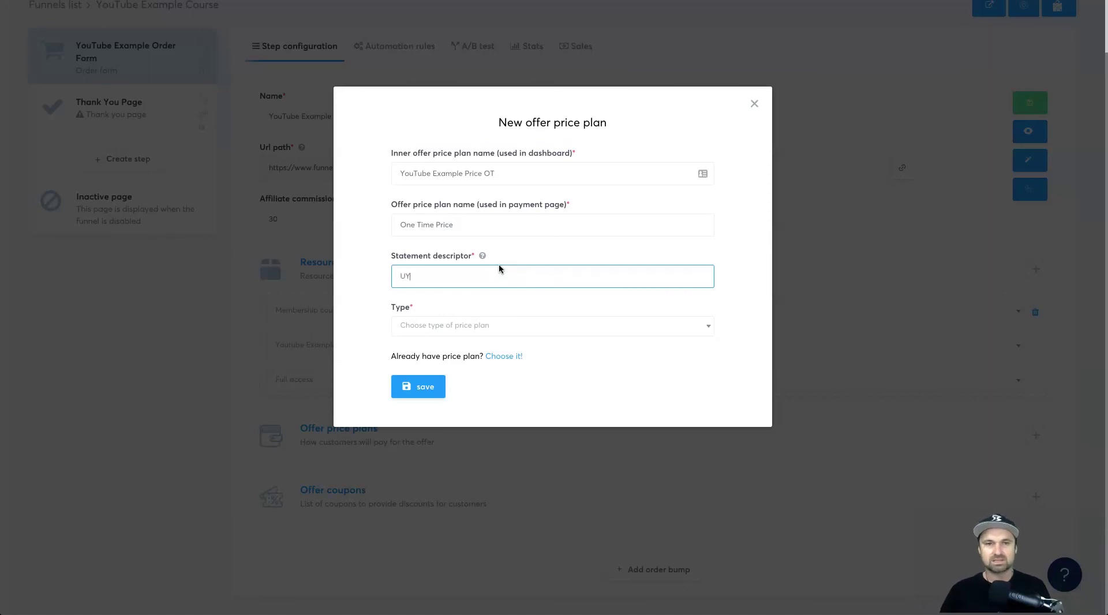
key("BackSpace")
key("BackSpace")
key("BackSpace")
type("ube Course")
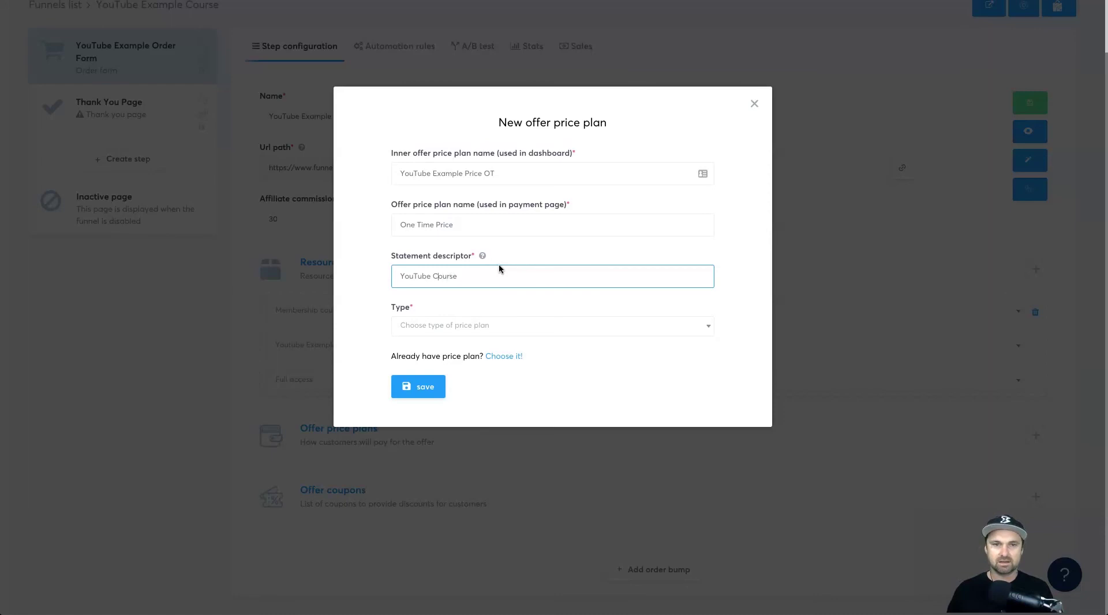
key("BackSpace")
left_click(495, 324)
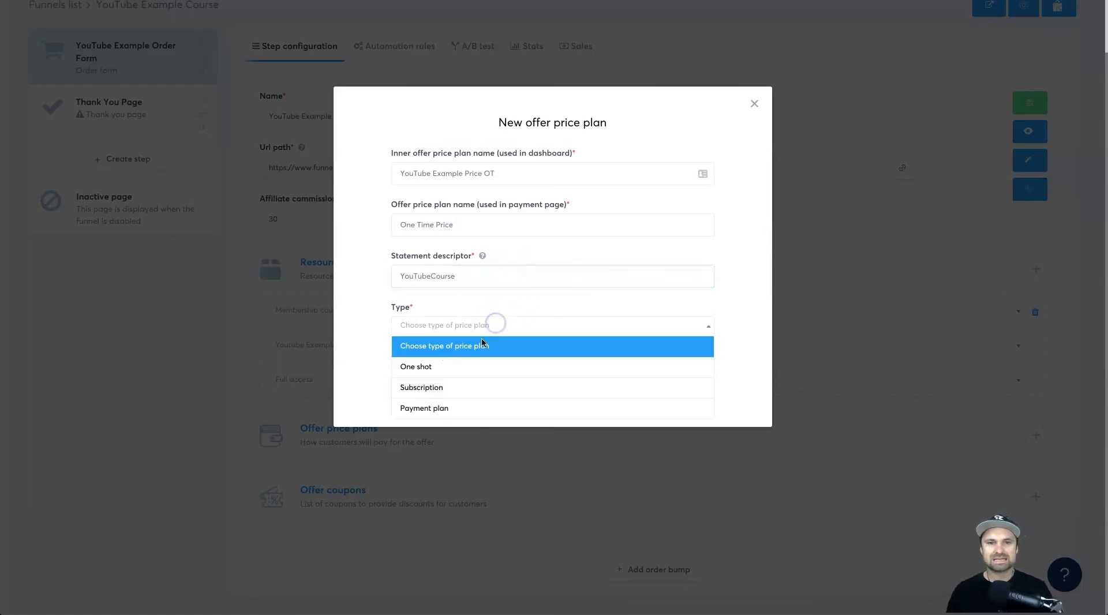
left_click(415, 366)
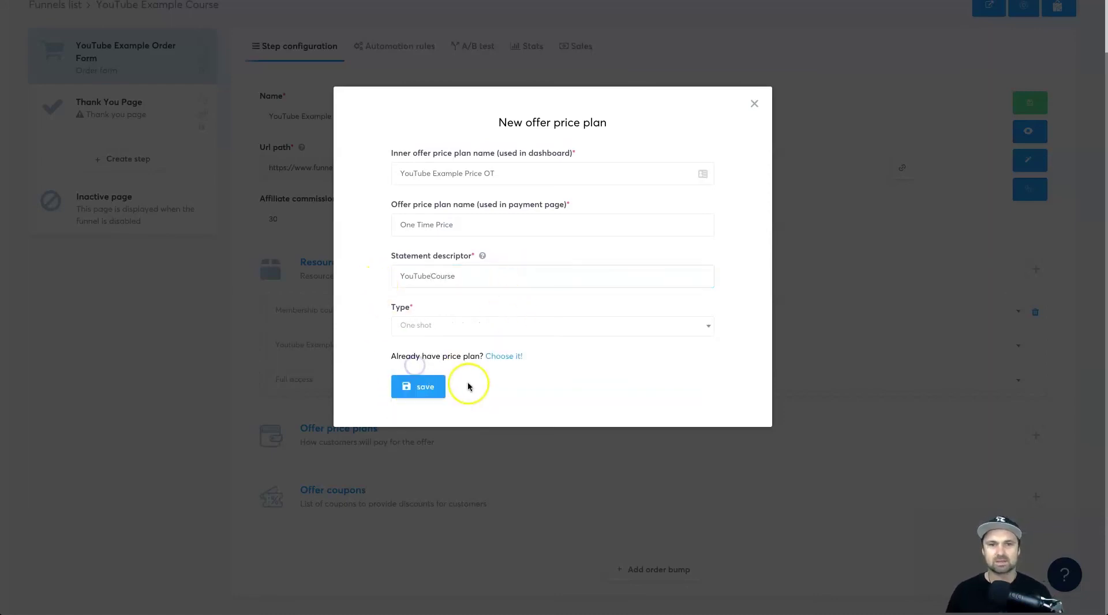
left_click(448, 377)
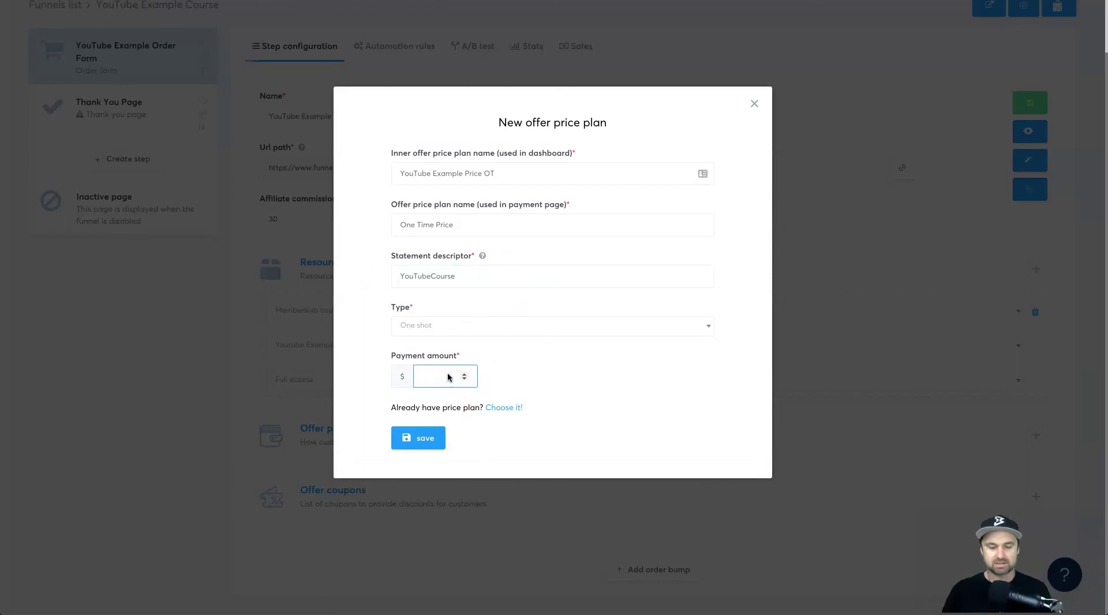
left_click(418, 438)
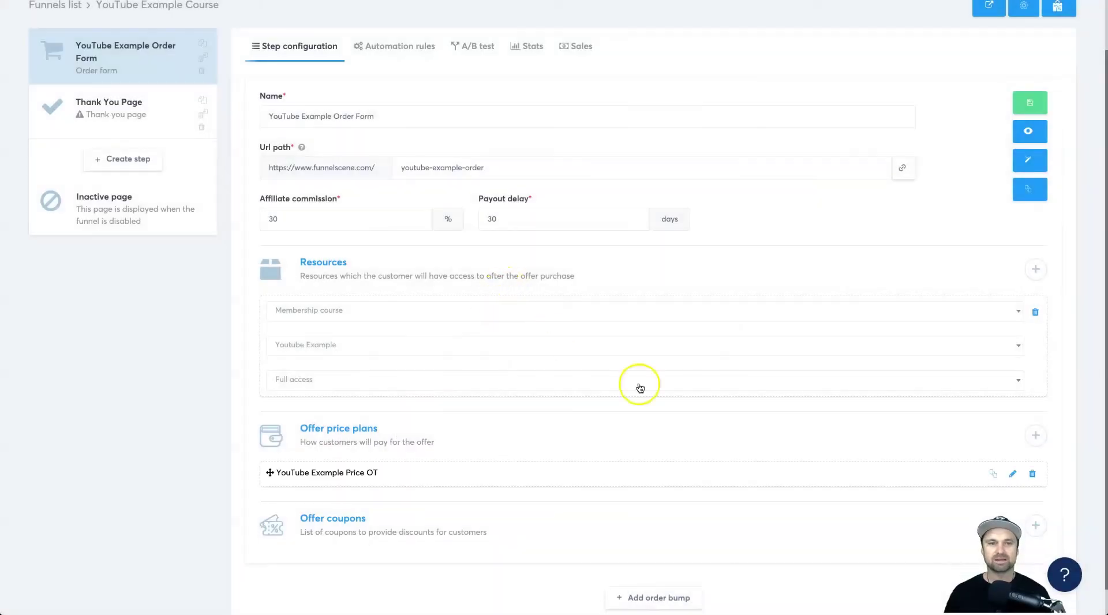
- Save the order form step with its new price plan
scroll(743, 427, "down", 1)
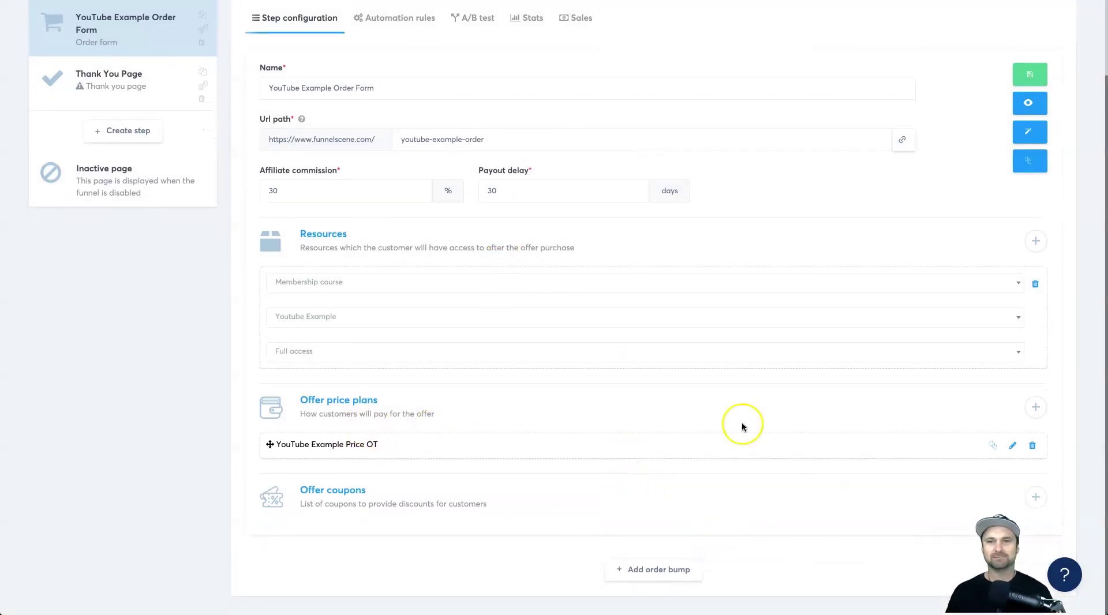
left_click(1031, 74)
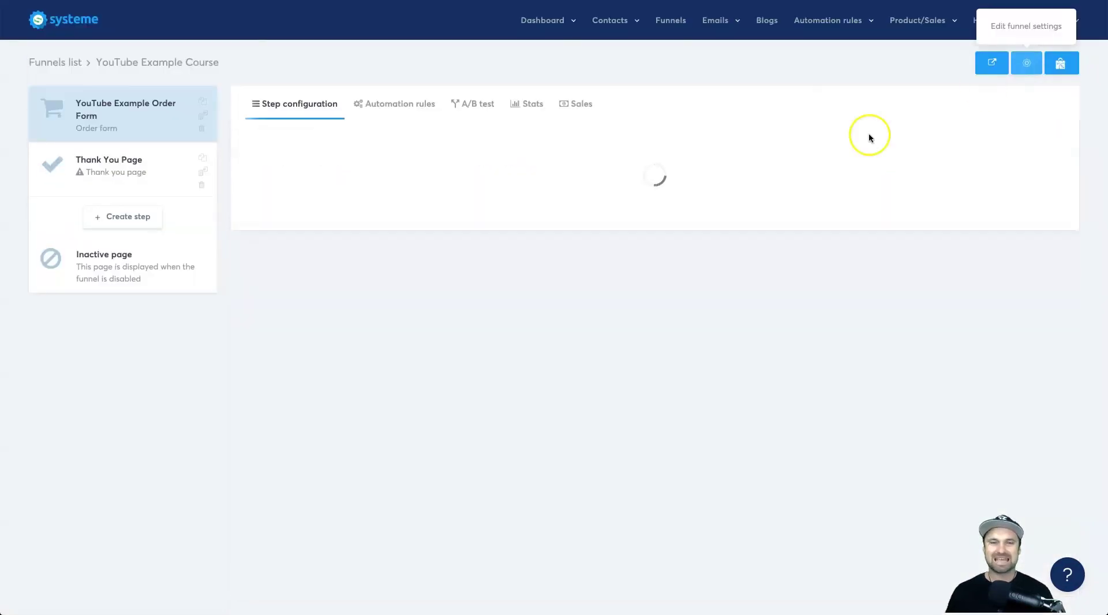
scroll(623, 364, "down", 1)
- Preview the live order form, test the name and e-mail fields, and confirm One Time Price $197.00
left_click(1030, 155)
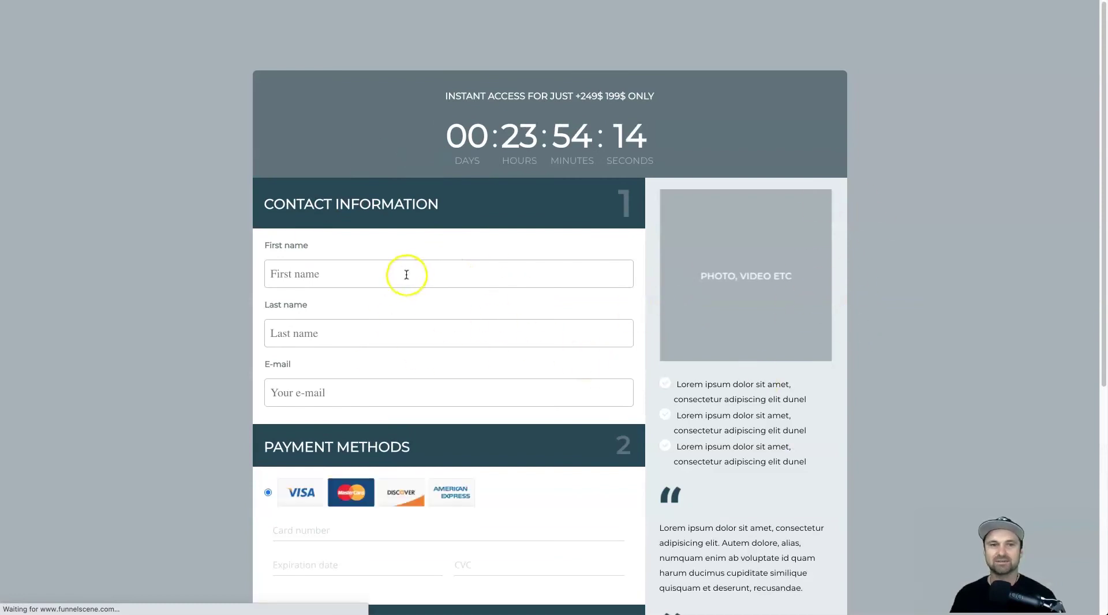
left_click(275, 270)
left_click(324, 334)
left_click(322, 378)
scroll(294, 356, "down", 4)
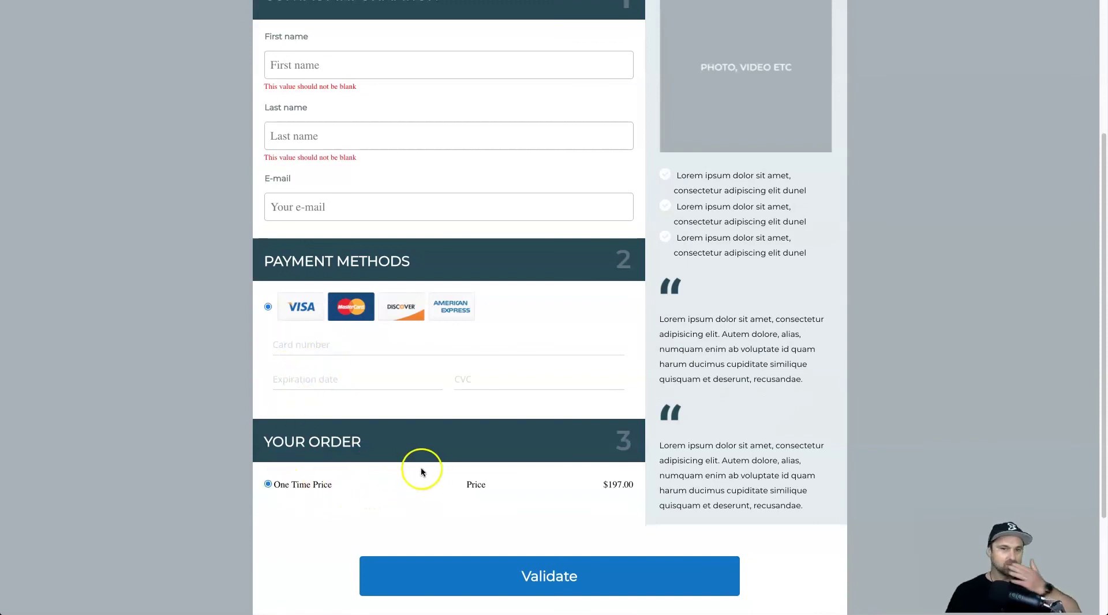
scroll(460, 432, "up", 4)
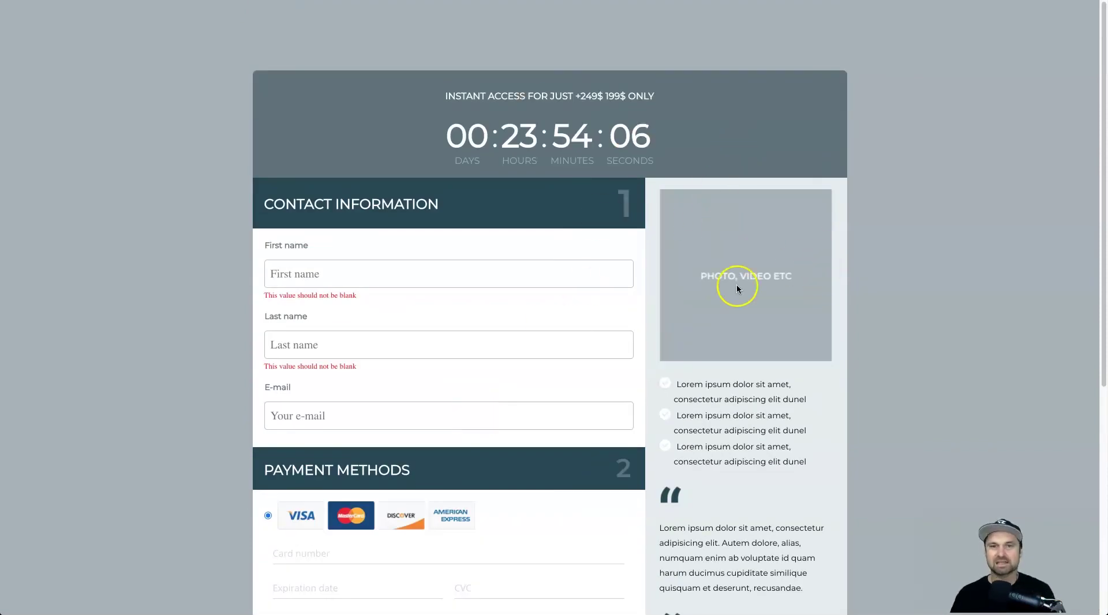
scroll(729, 433, "down", 6)
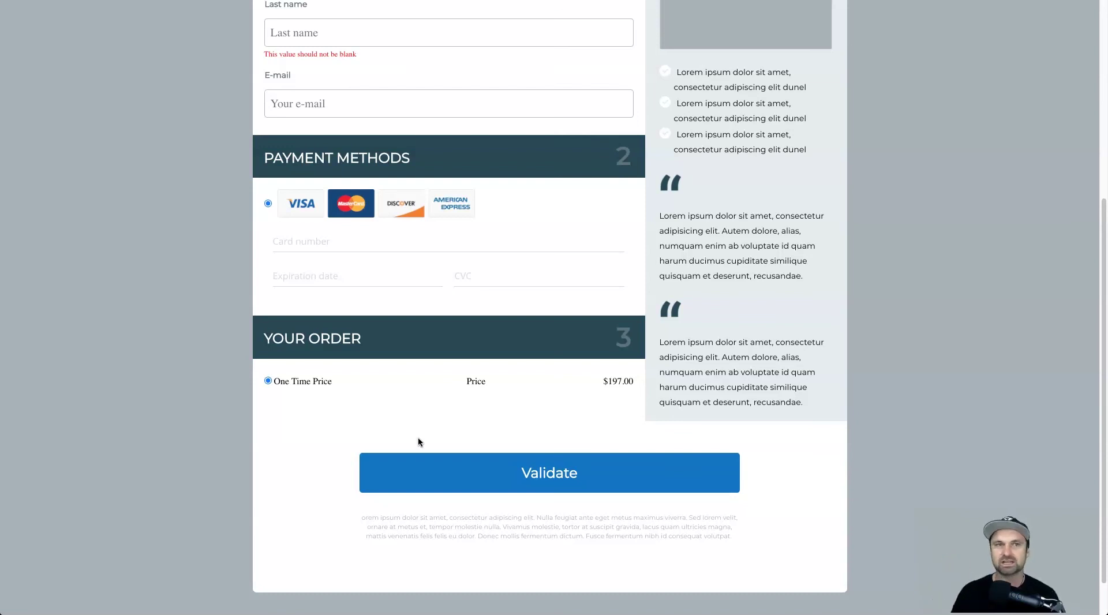
scroll(81, 138, "up", 6)
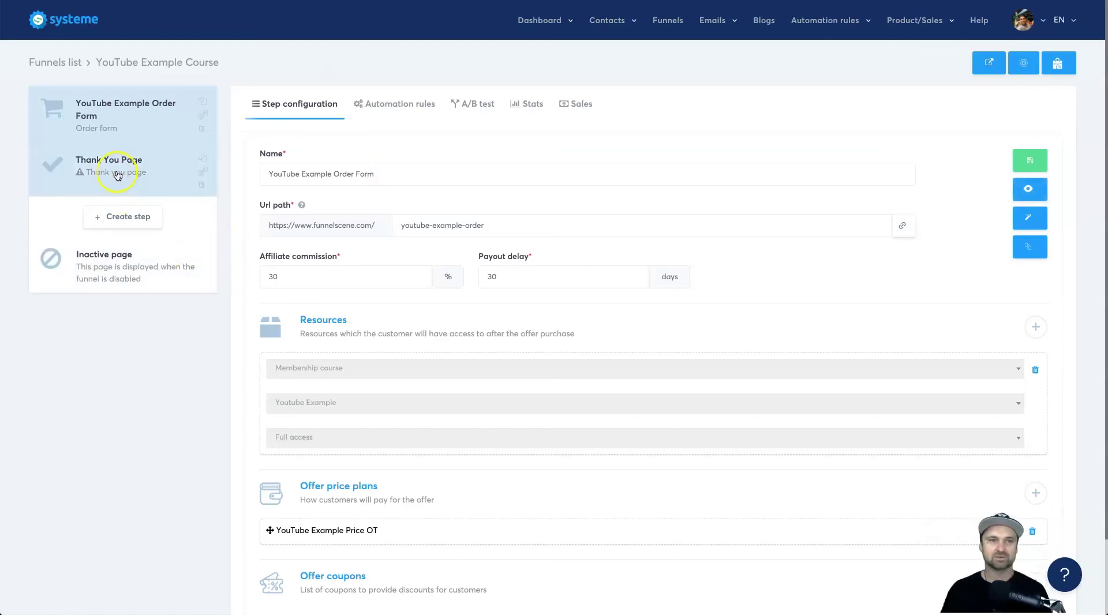
left_click(117, 174)
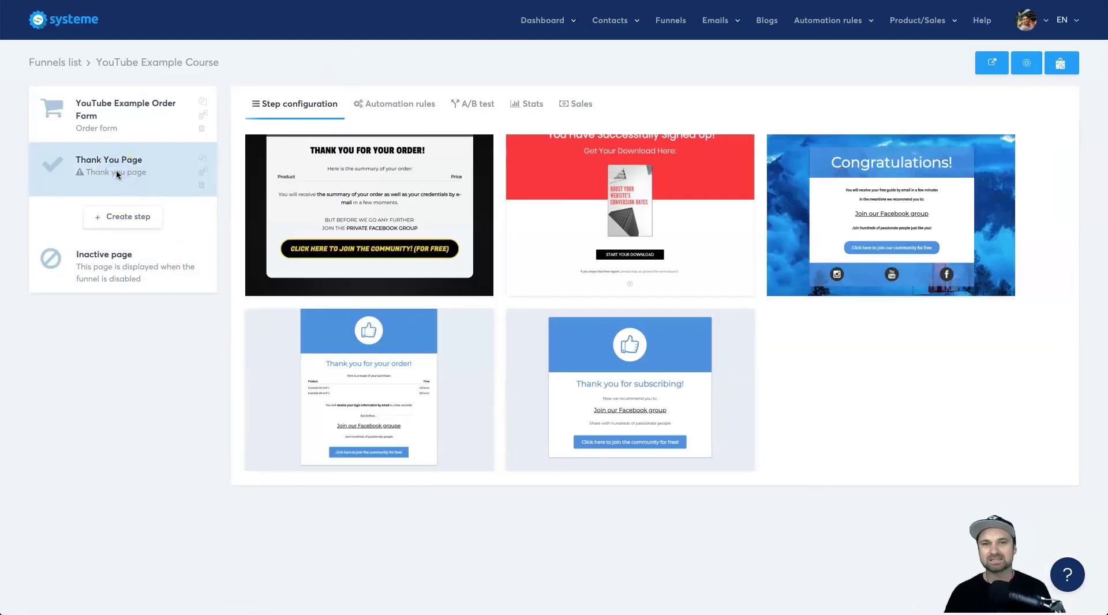
- Apply the first thank-you template, set path youtube-order-summary, and name the step 'Your Order is Completed'
mouse_move(364, 193)
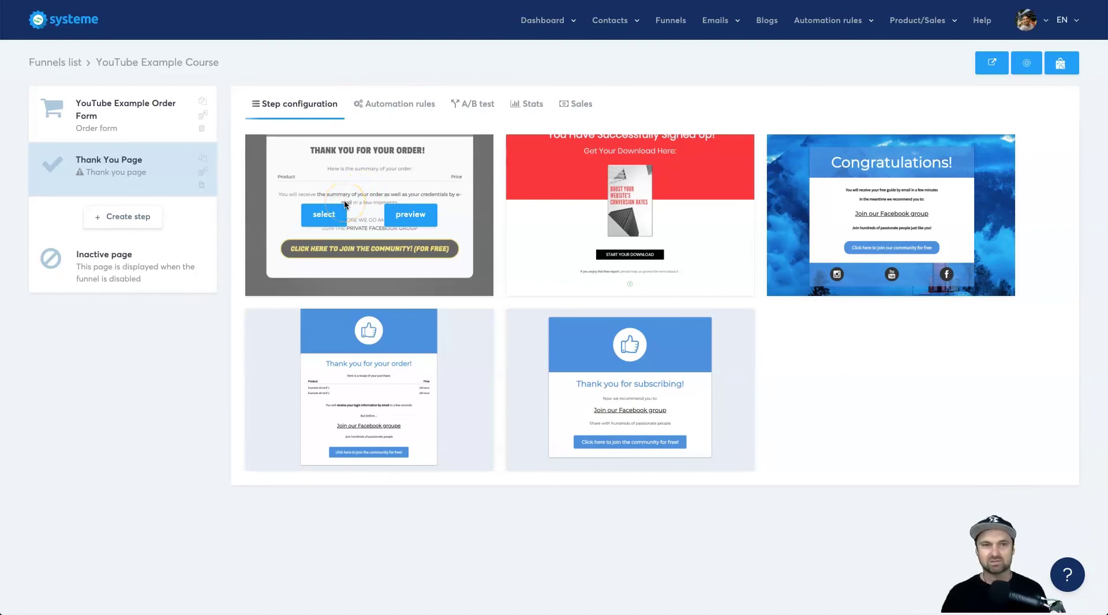
left_click(320, 223)
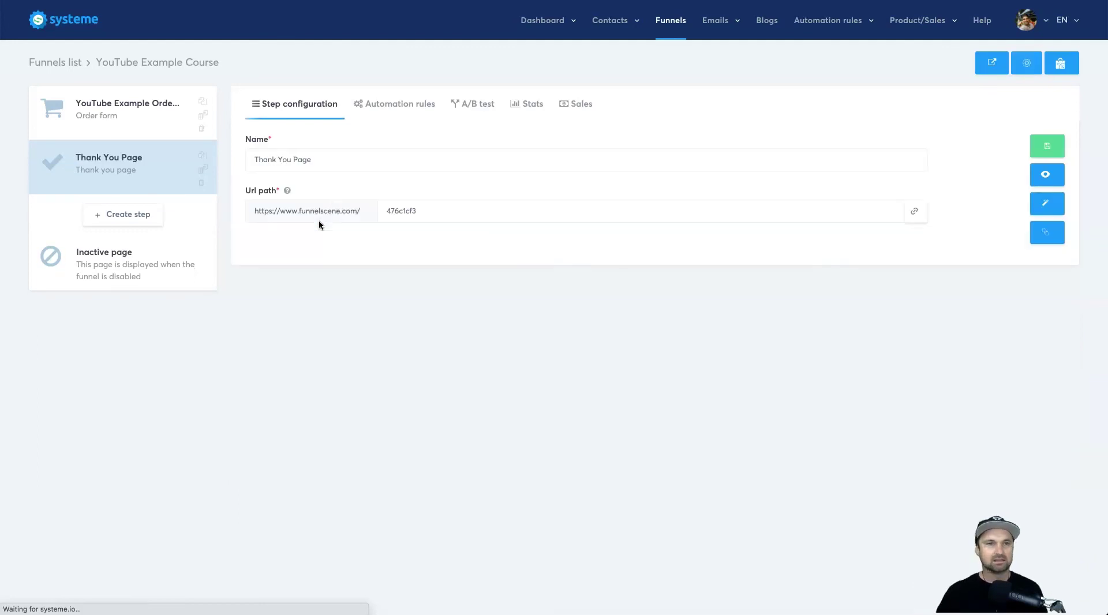
double_click(421, 205)
type("order-summary")
key("Home")
type("you")
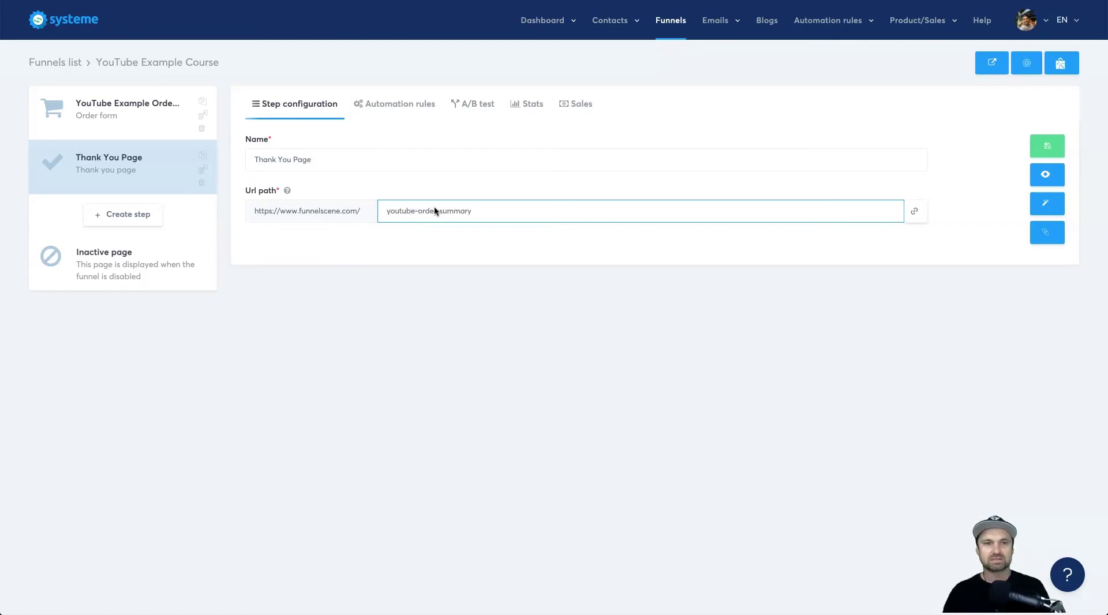
triple_click(294, 161)
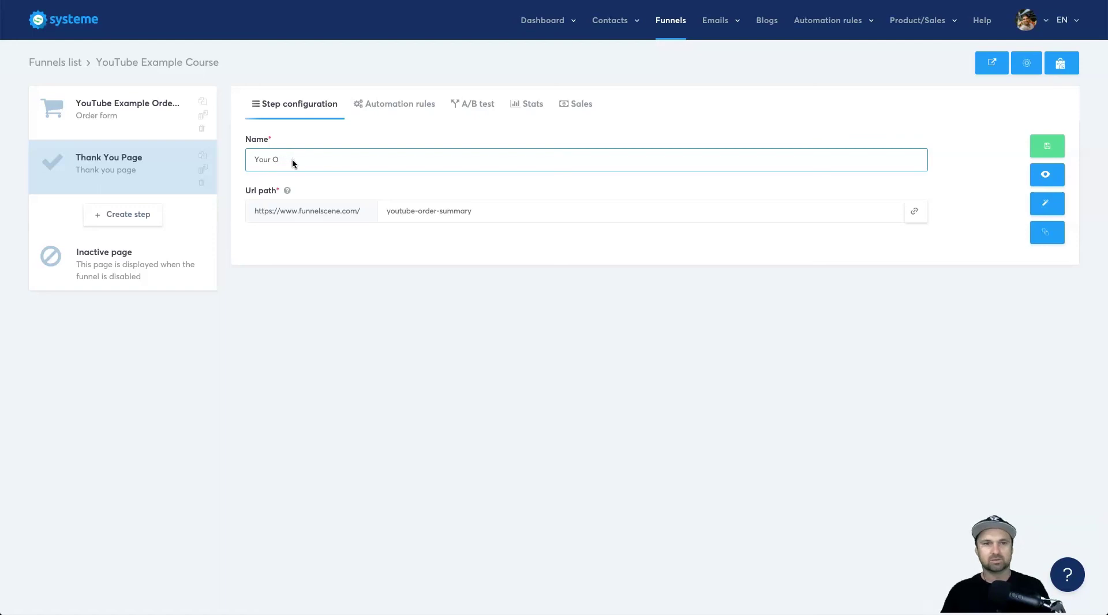
type("Your Order is Completed")
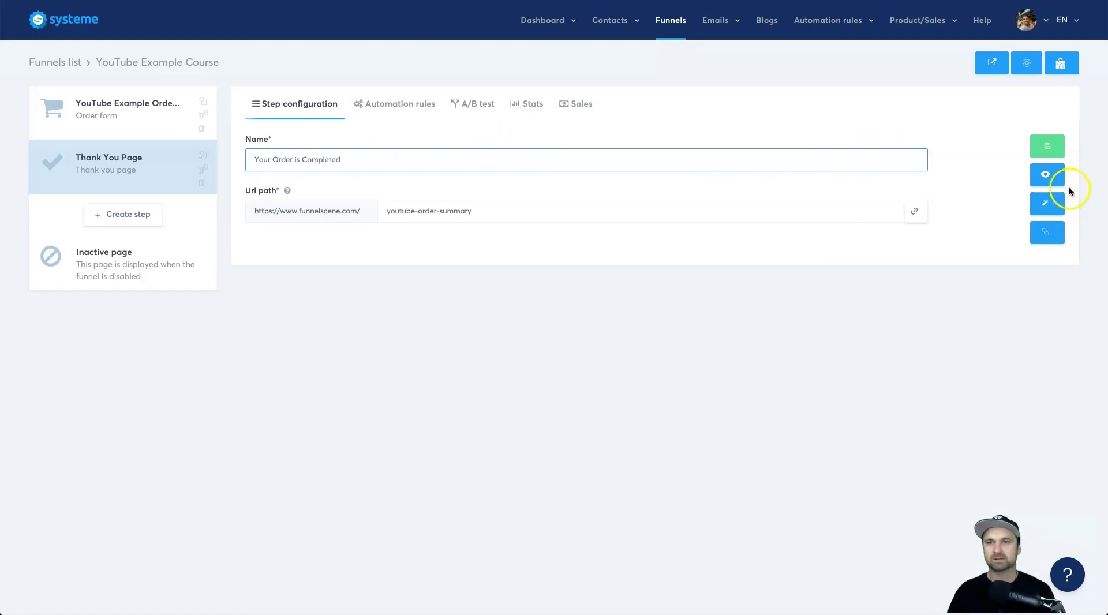
left_click(1048, 147)
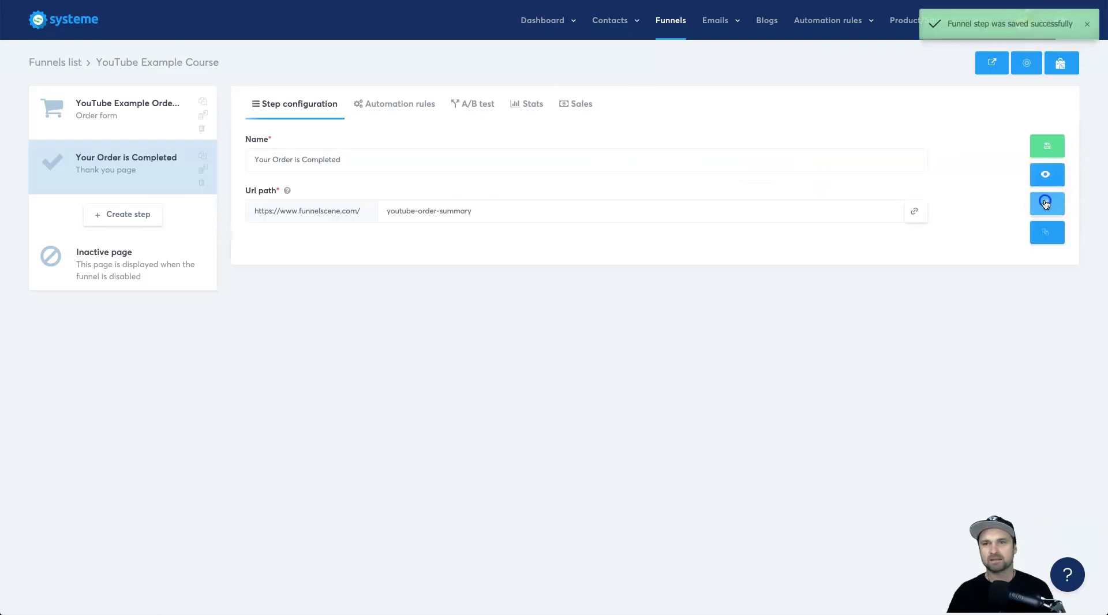
- Open the thank-you page in the editor, then exit back to the funnel steps
left_click(1046, 203)
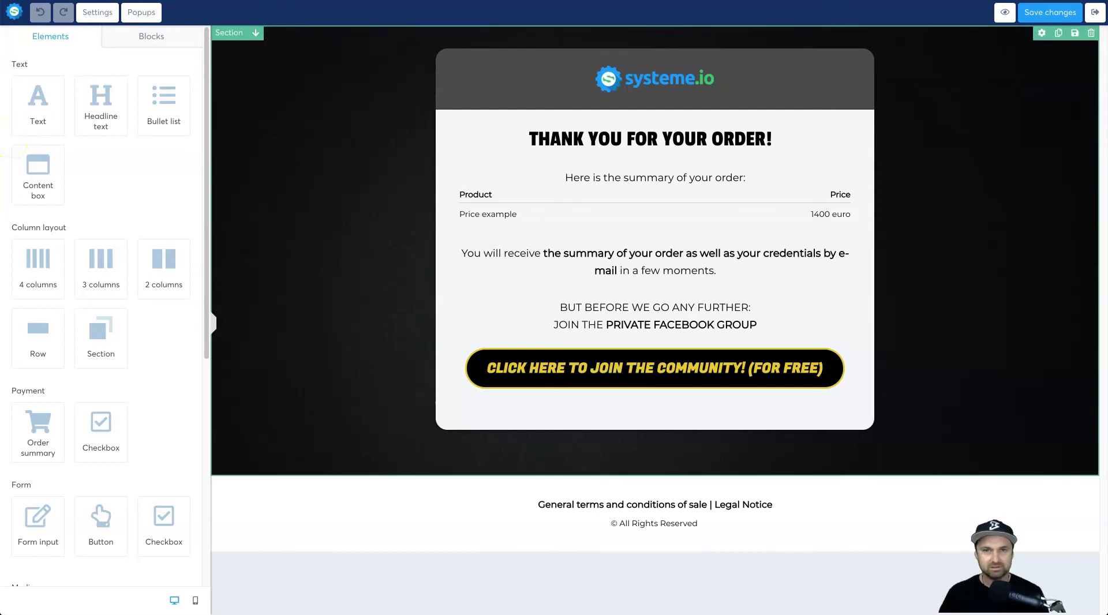
left_click(1094, 12)
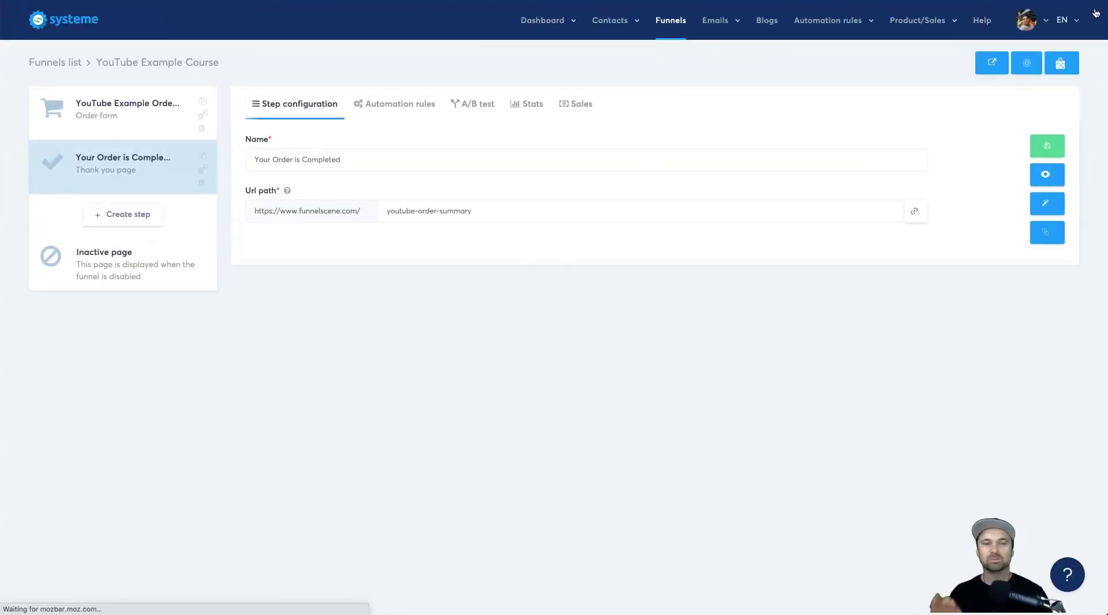
left_click(46, 110)
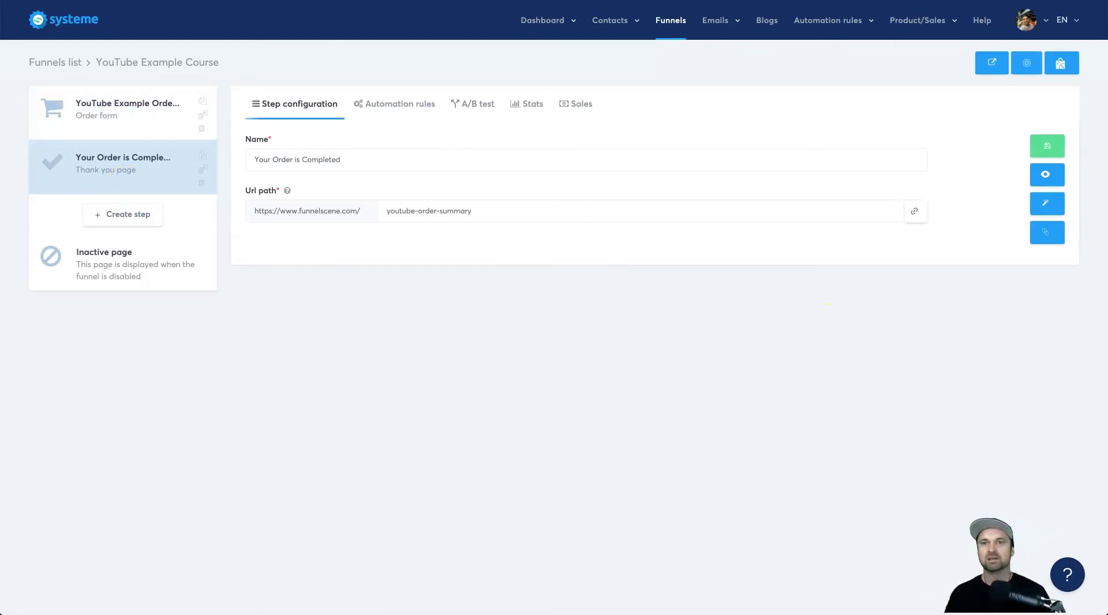
left_click(909, 20)
left_click(450, 190)
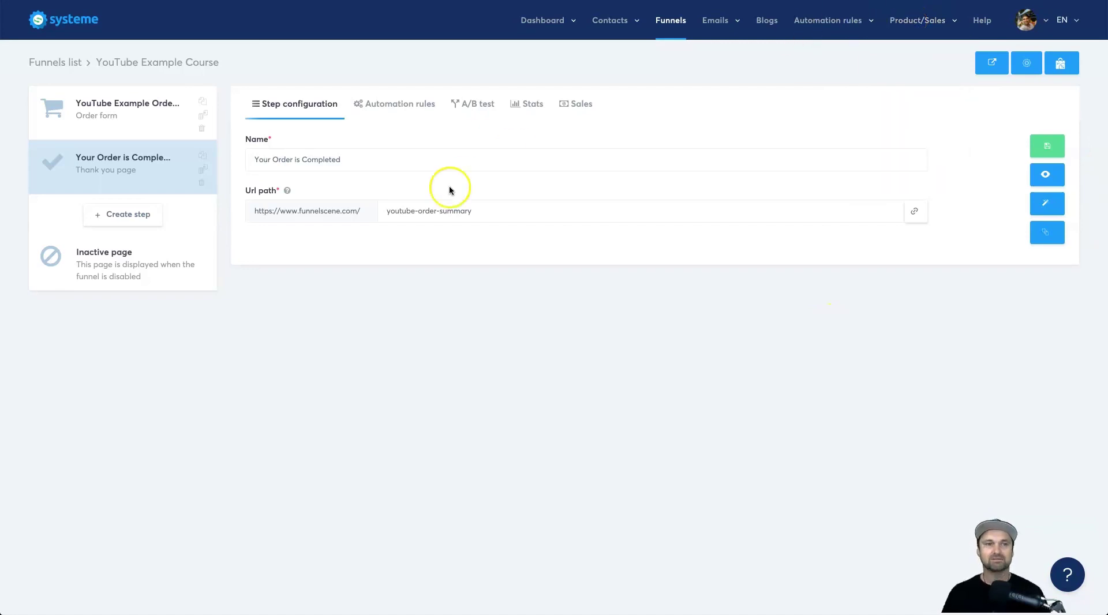
left_click(148, 215)
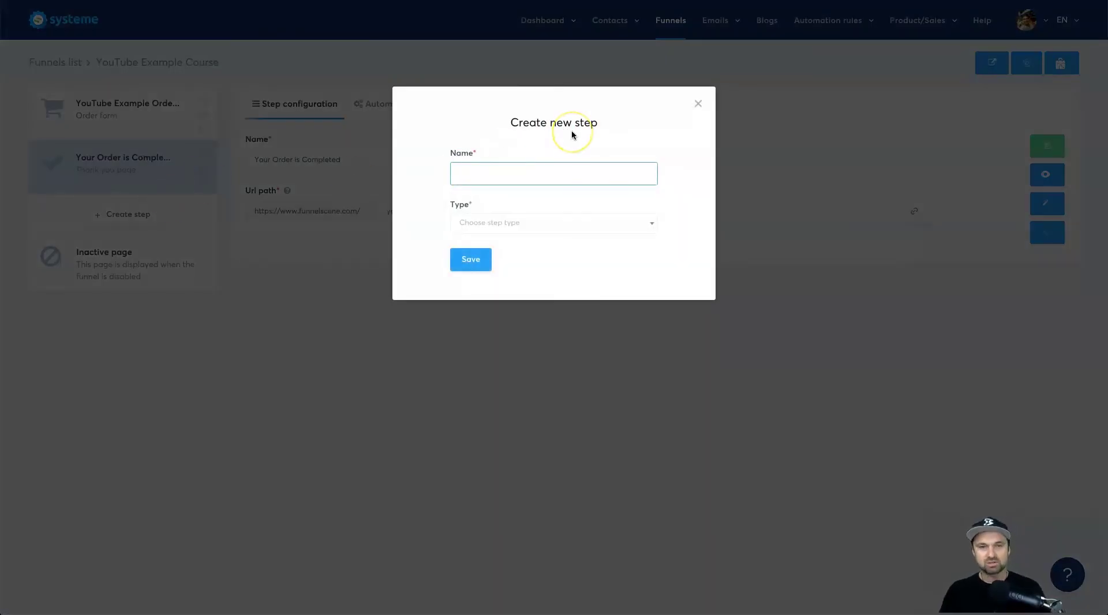
- Name the new step 'YouTube Sales Page', set its type to Sales page, and save it
type("YouTube Examp")
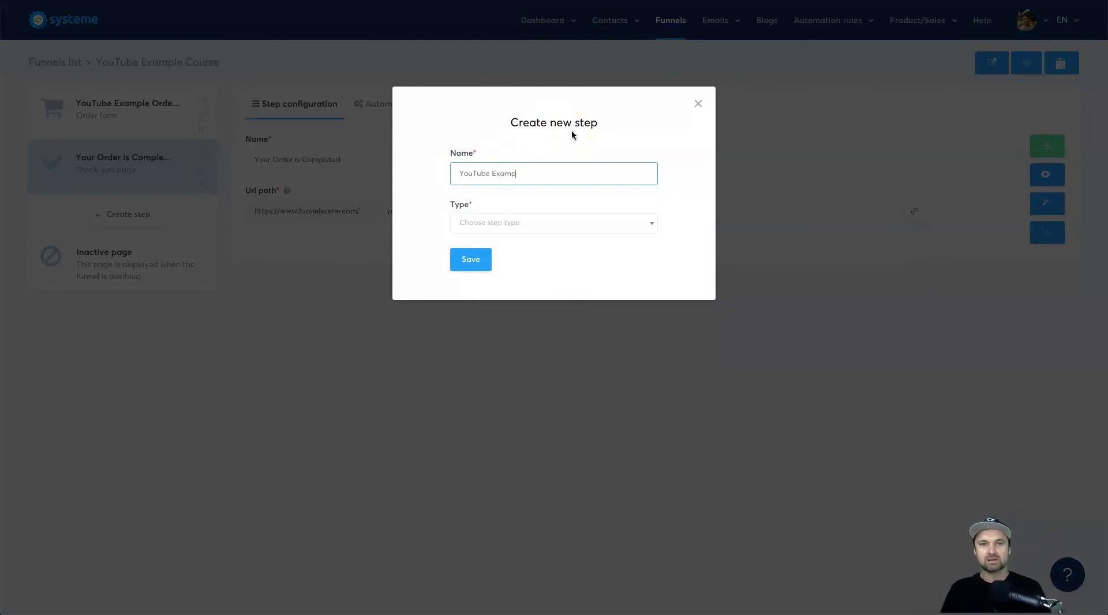
type("le Soles Page")
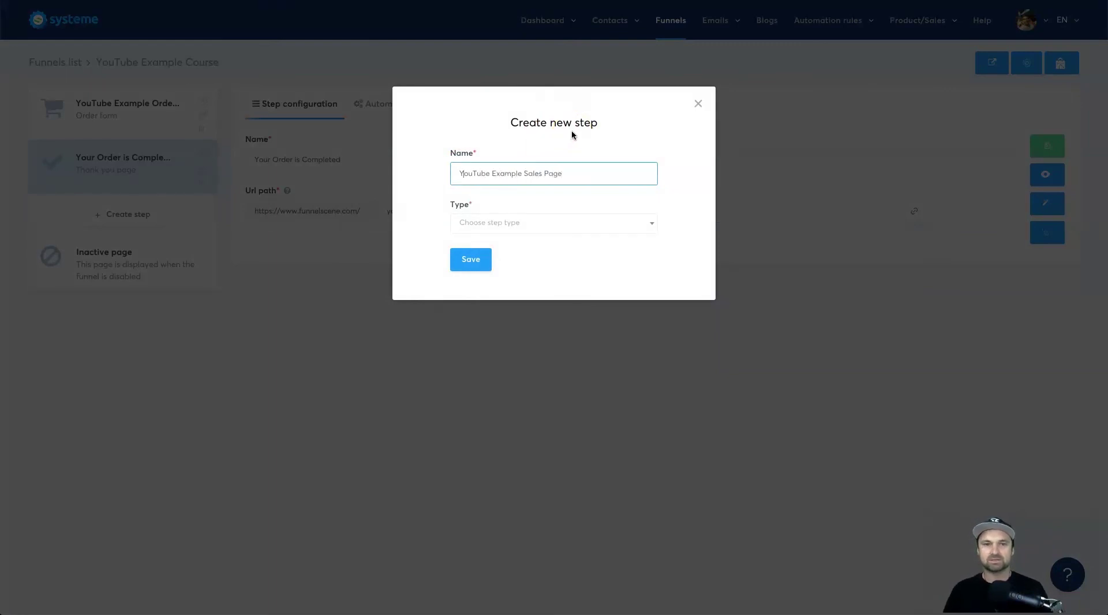
key("ctrl+Right")
key("shift+Right")
key("shift+Right")
key("shift+Right")
key("shift+Right")
key("shift+Right")
key("shift+Right")
key("shift+Right")
key("BackSpace")
key("BackSpace")
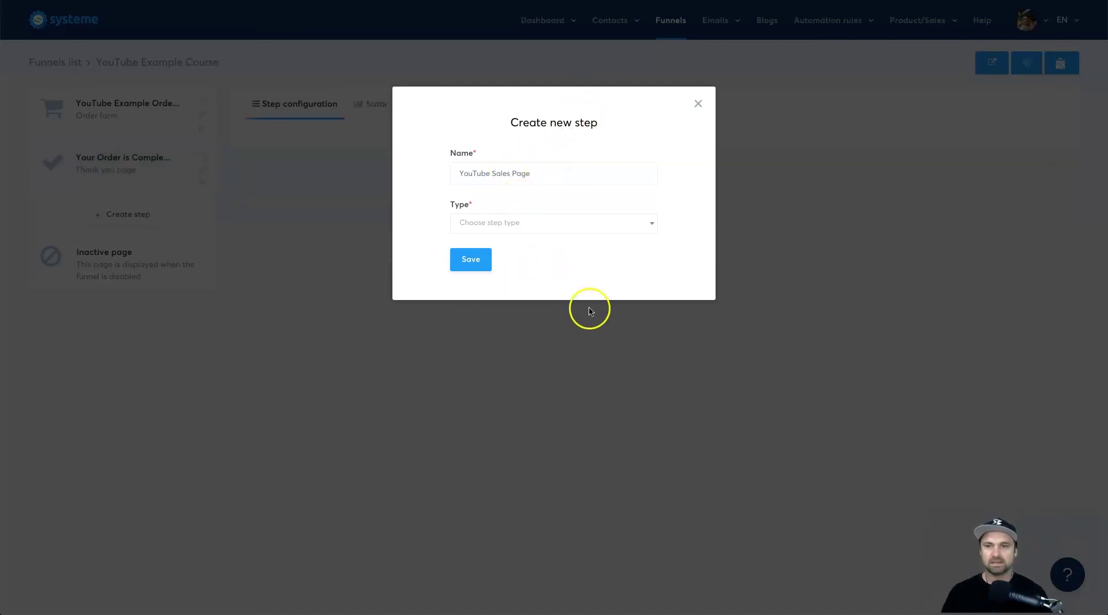
left_click(487, 223)
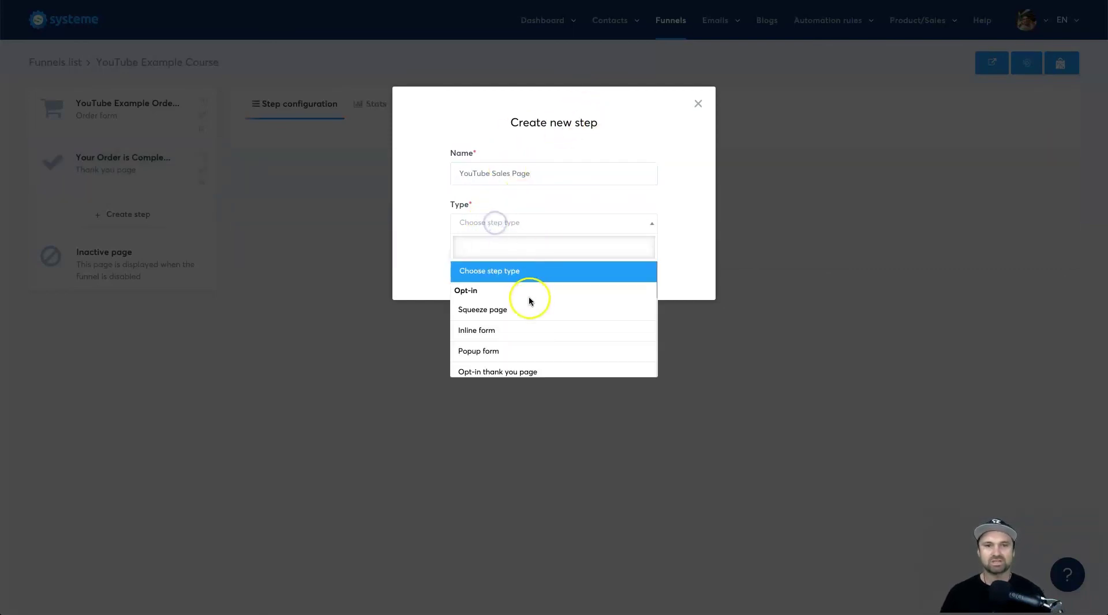
scroll(485, 346, "down", 1)
scroll(485, 356, "down", 1)
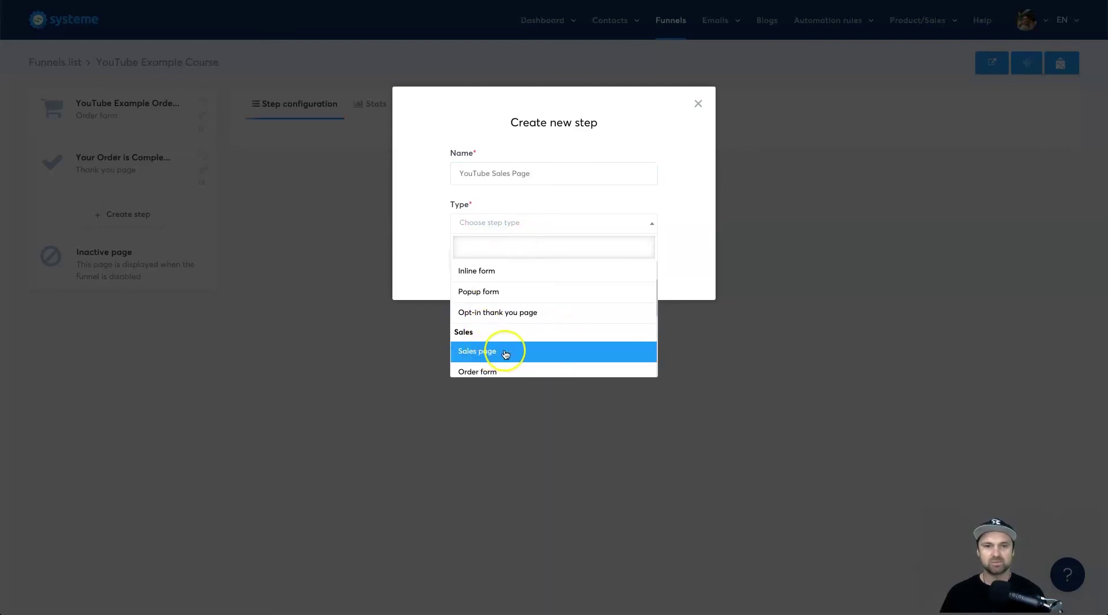
left_click(504, 353)
left_click(461, 256)
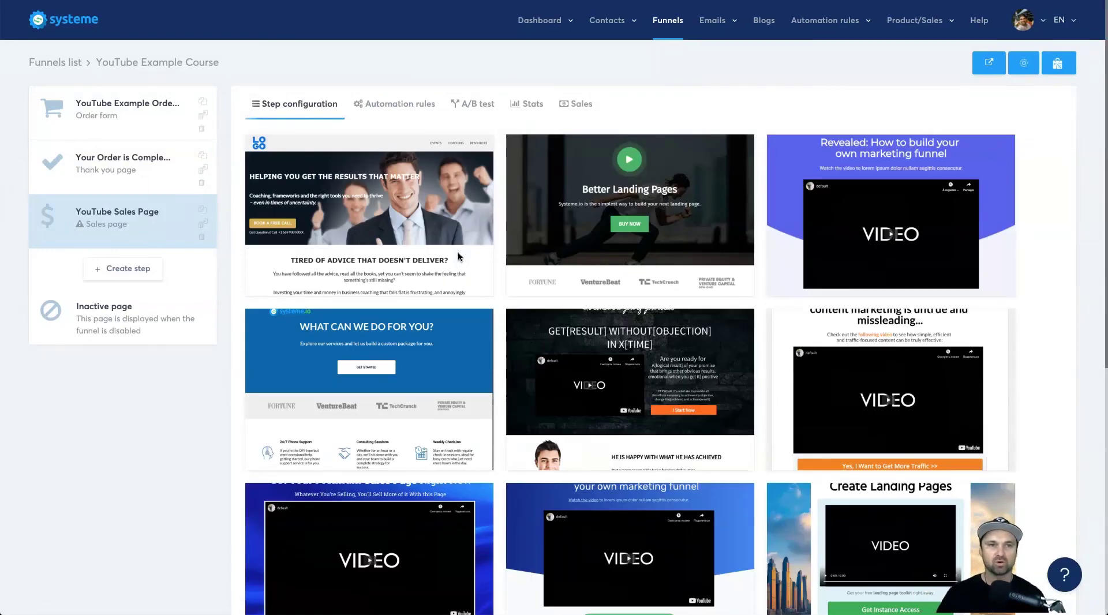
- Browse the templates and apply 'Revealed: How to build your own marketing funnel' to the YouTube Sales Page
mouse_move(609, 355)
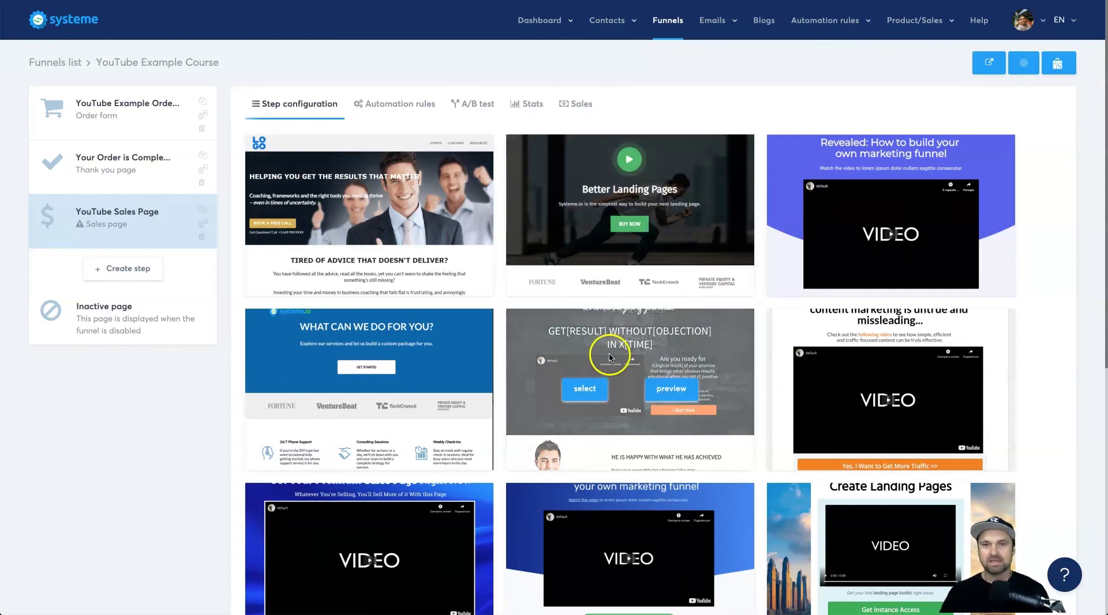
scroll(929, 202, "down", 4)
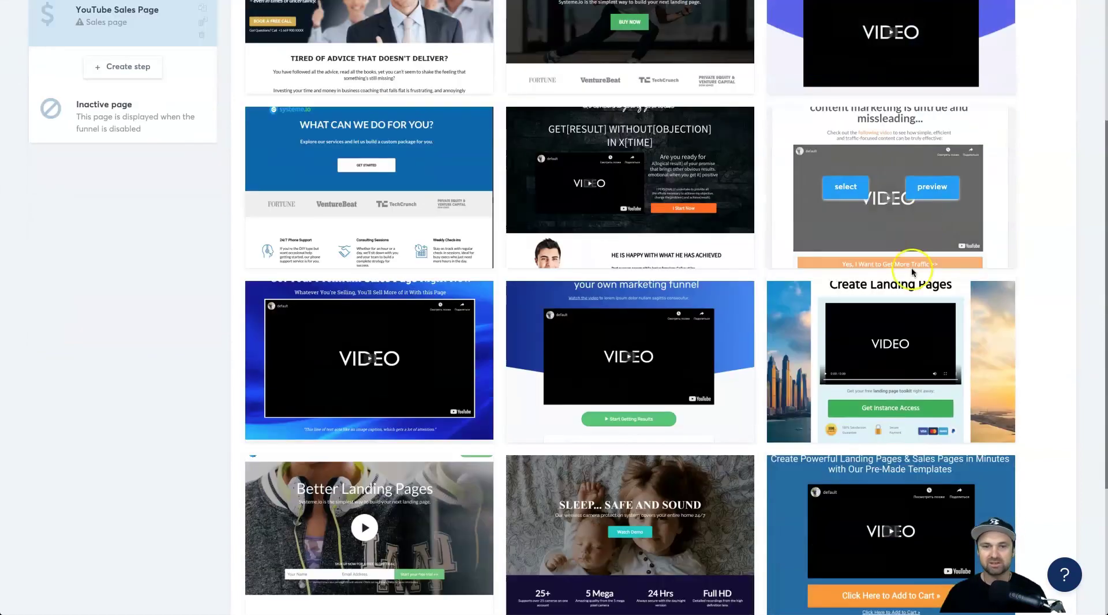
scroll(632, 388, "down", 4)
scroll(761, 358, "up", 5)
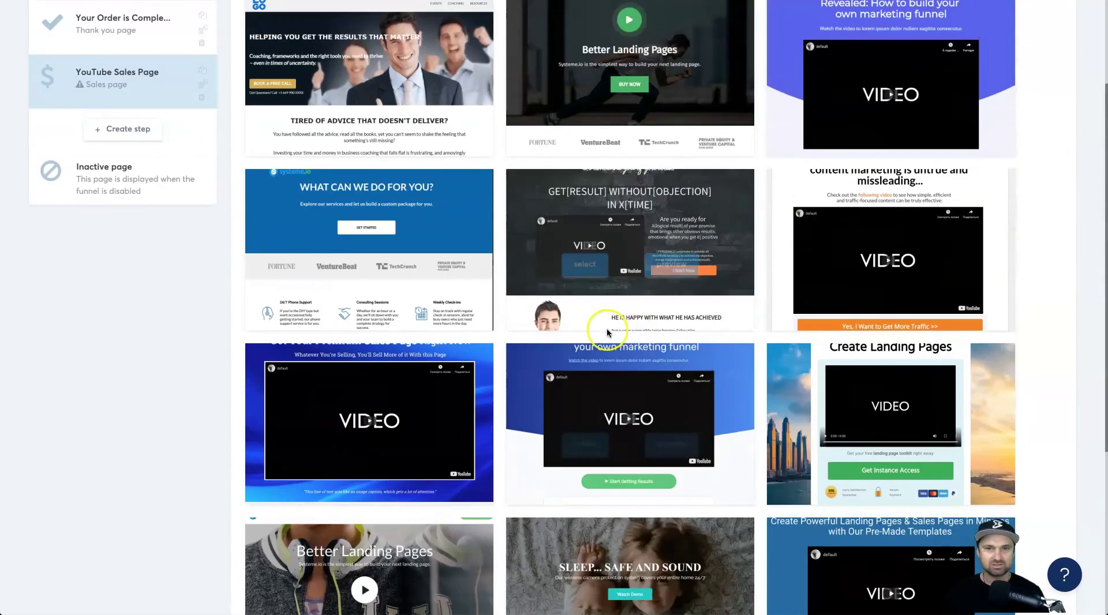
scroll(493, 329, "up", 3)
mouse_move(818, 384)
scroll(818, 384, "down", 2)
scroll(863, 412, "down", 1)
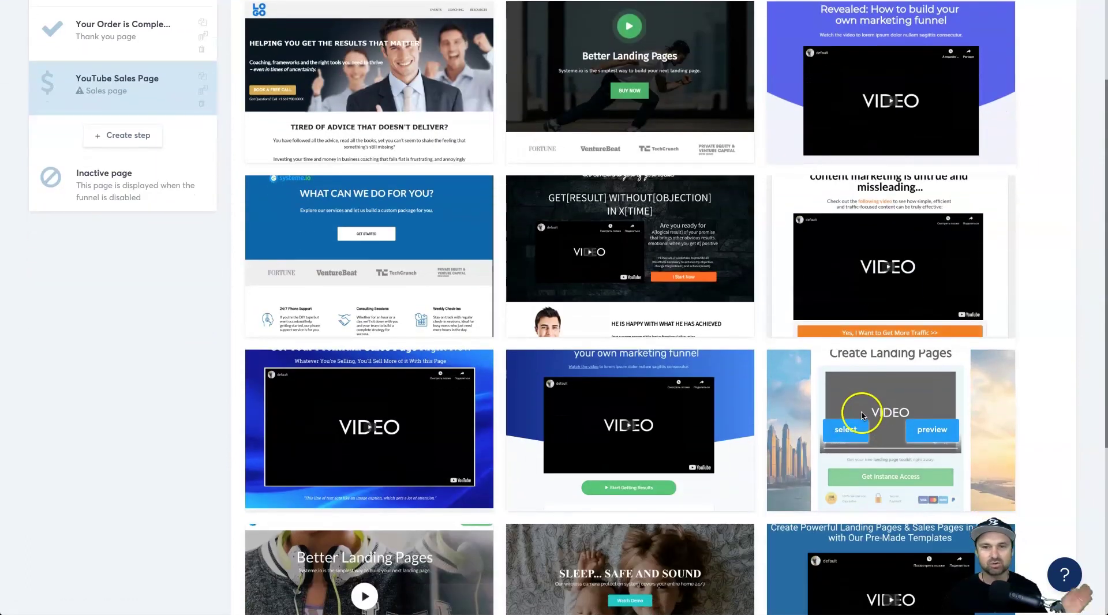
scroll(861, 415, "down", 4)
scroll(846, 343, "up", 7)
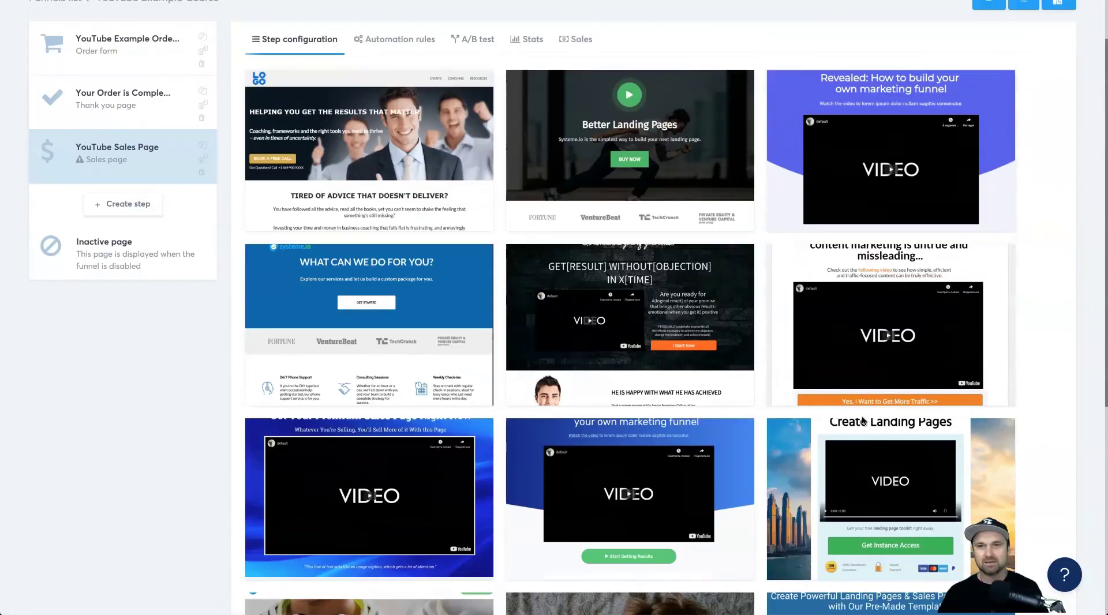
mouse_move(849, 218)
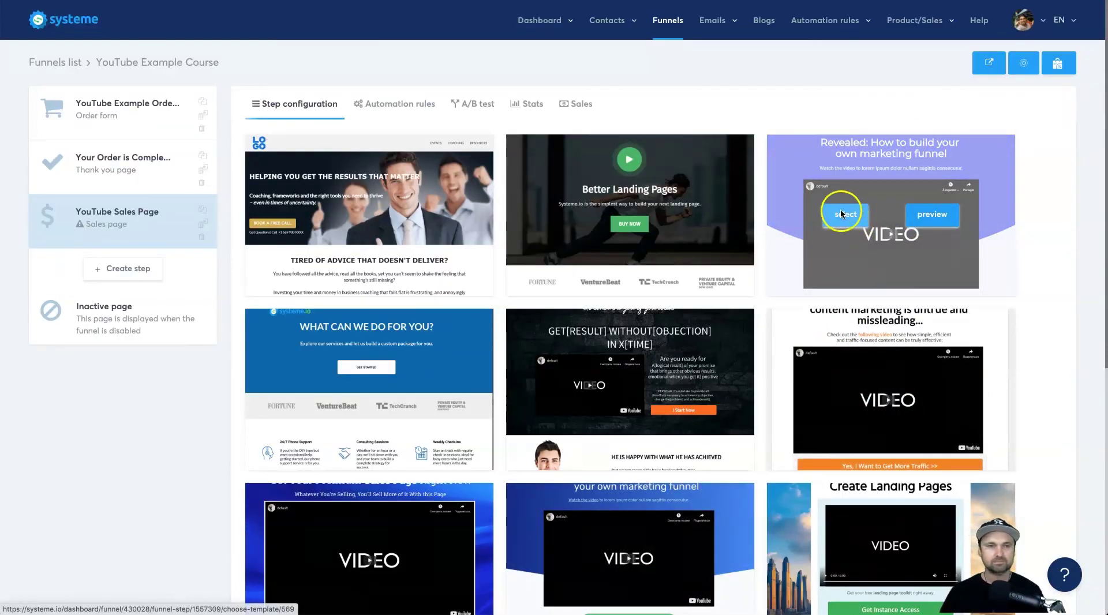
left_click(840, 213)
left_click(772, 201)
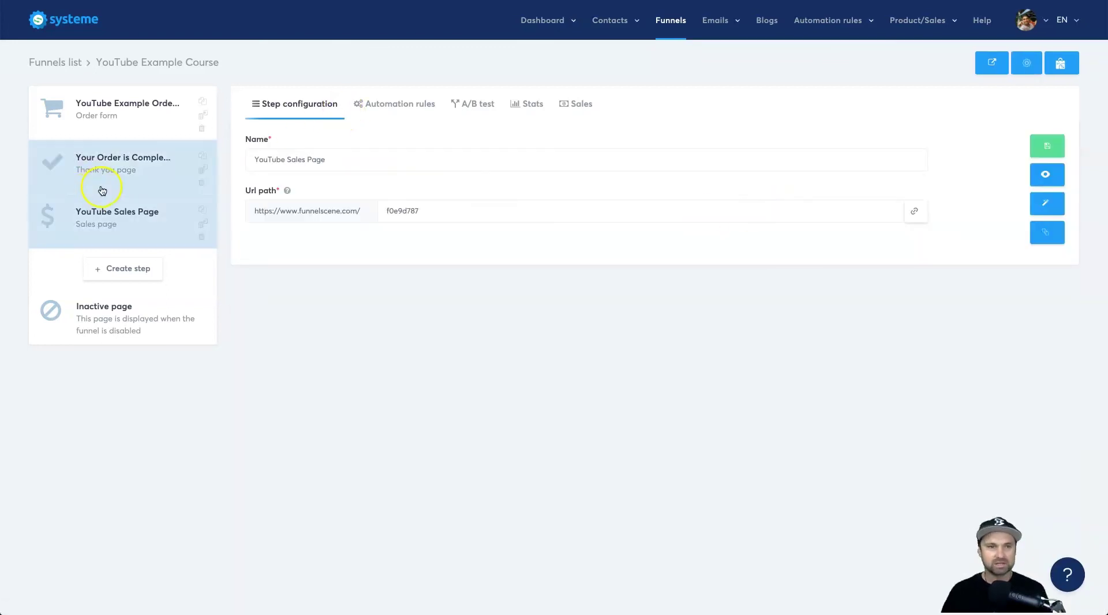
- Move the sales page step to the top of the funnel and set its URL path to youtube-example
left_click_drag(79, 234, 83, 119)
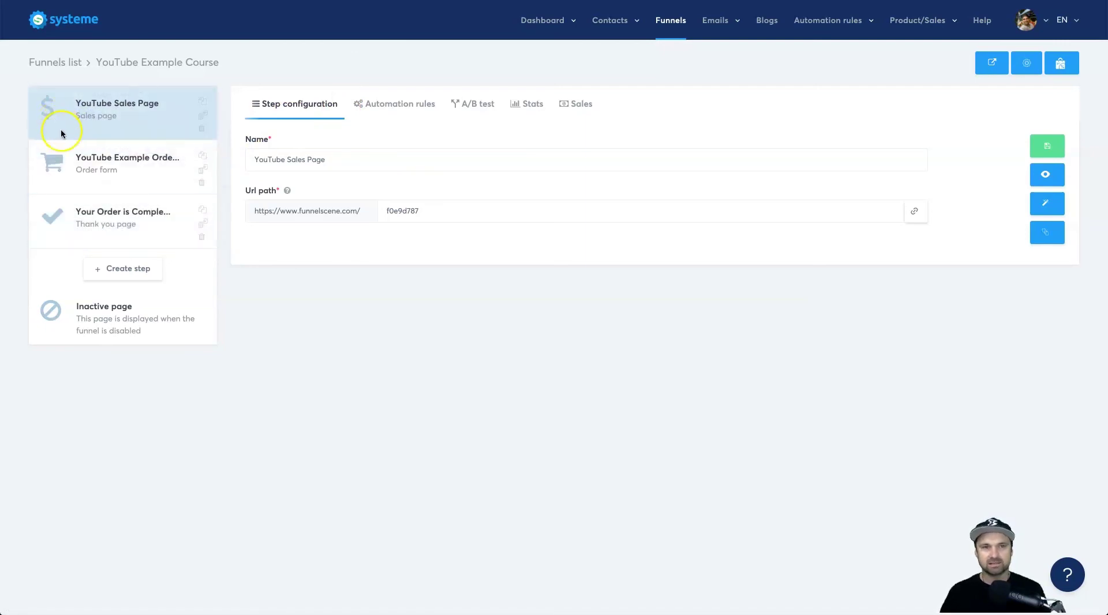
double_click(426, 212)
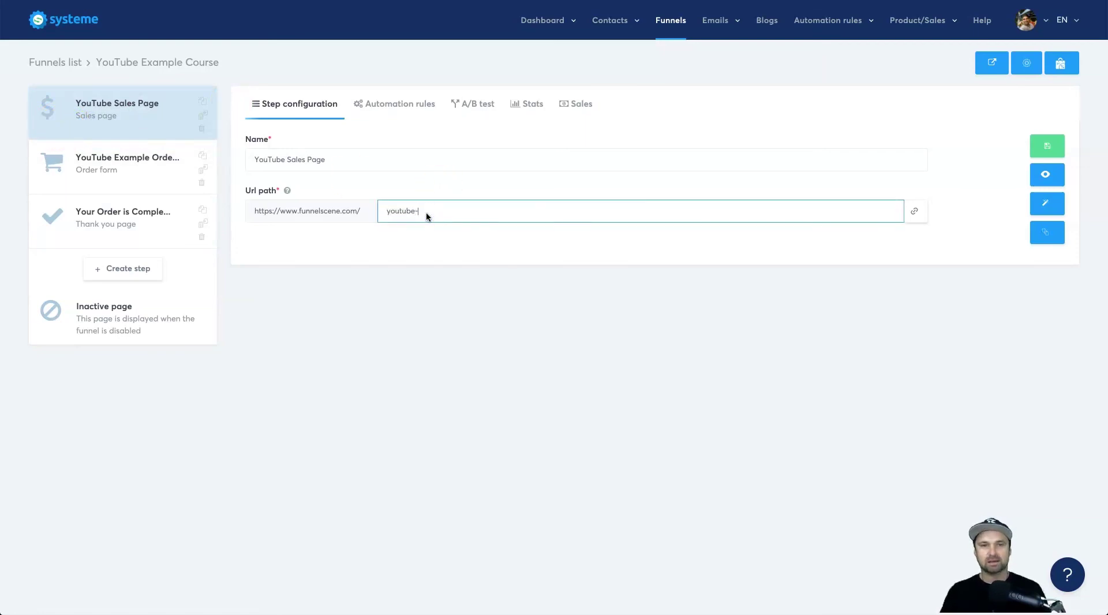
type("youtube-example-co")
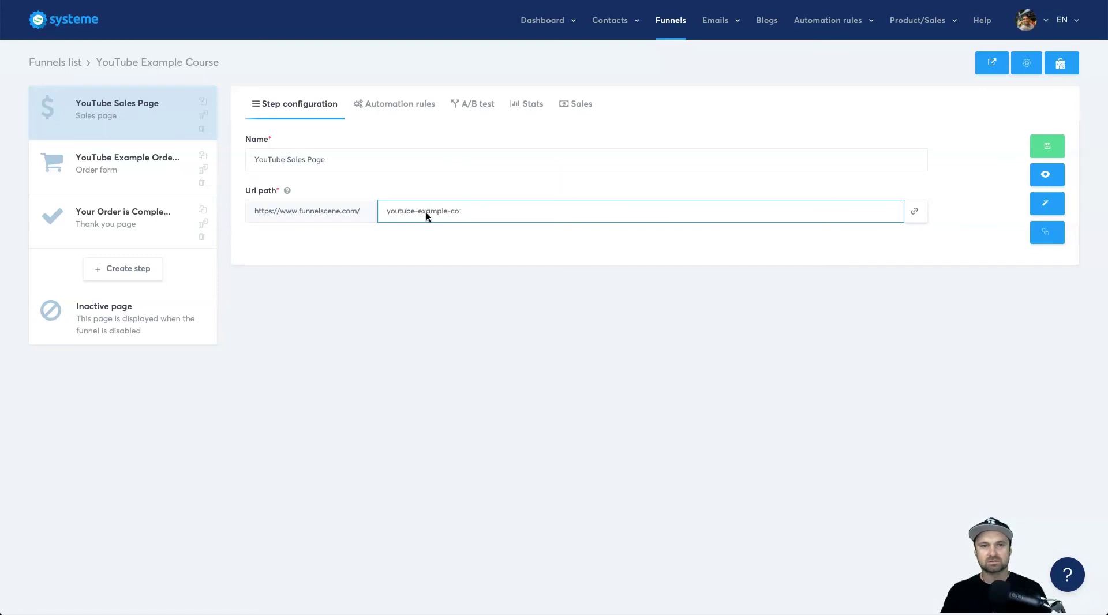
- Rename the step to 'YouTube Example', save it, and open the page in the editor
triple_click(376, 156)
type("YouTube Example")
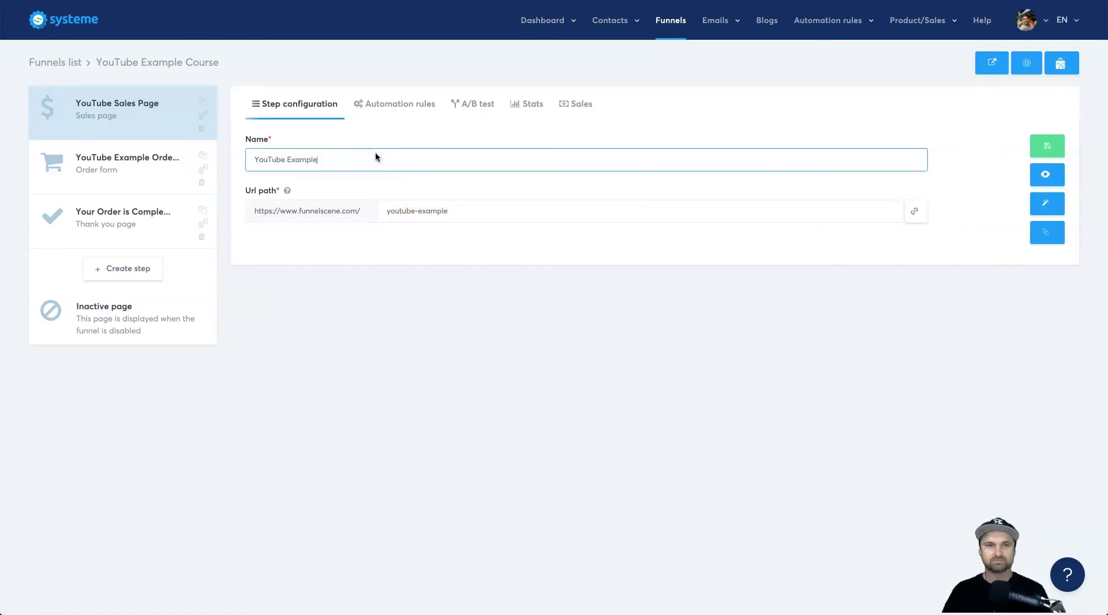
left_click(1043, 146)
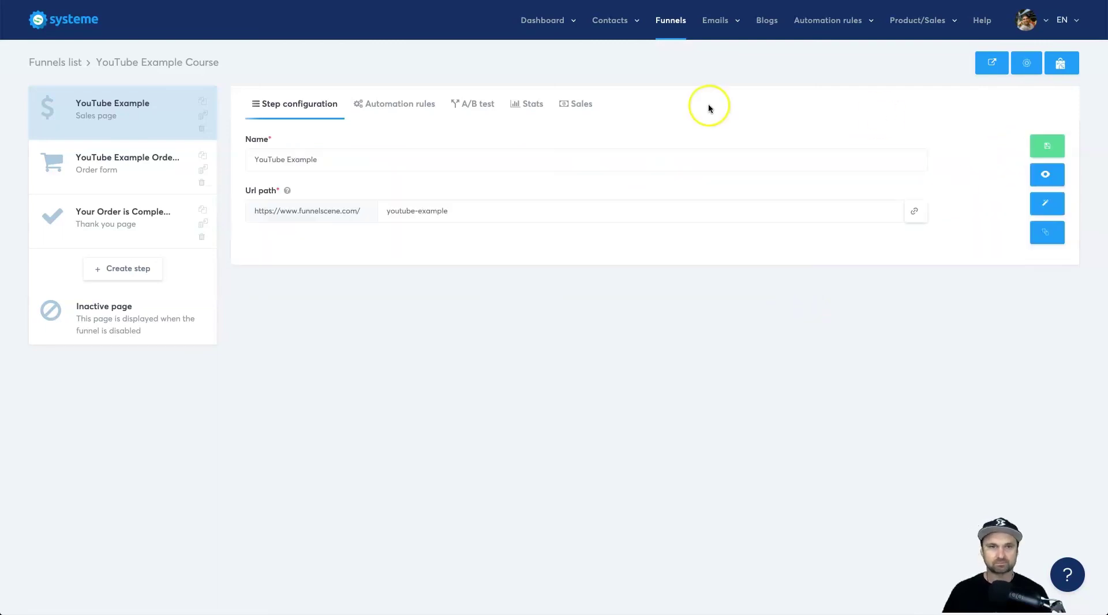
left_click(1034, 202)
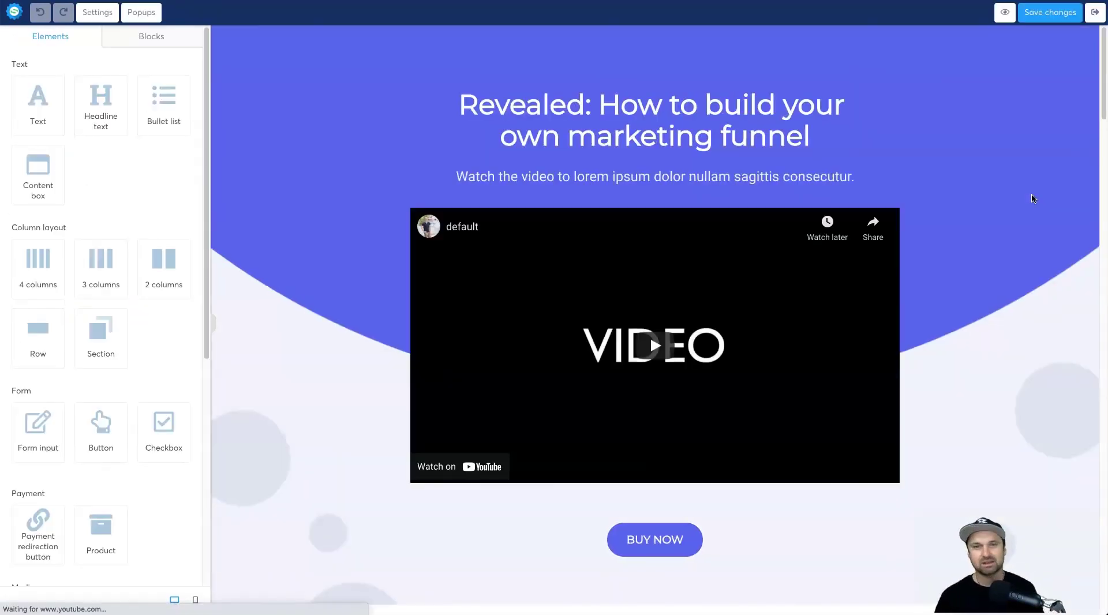
- Set the BUY NOW button's click action to Next step url and save the page
left_click(1020, 168)
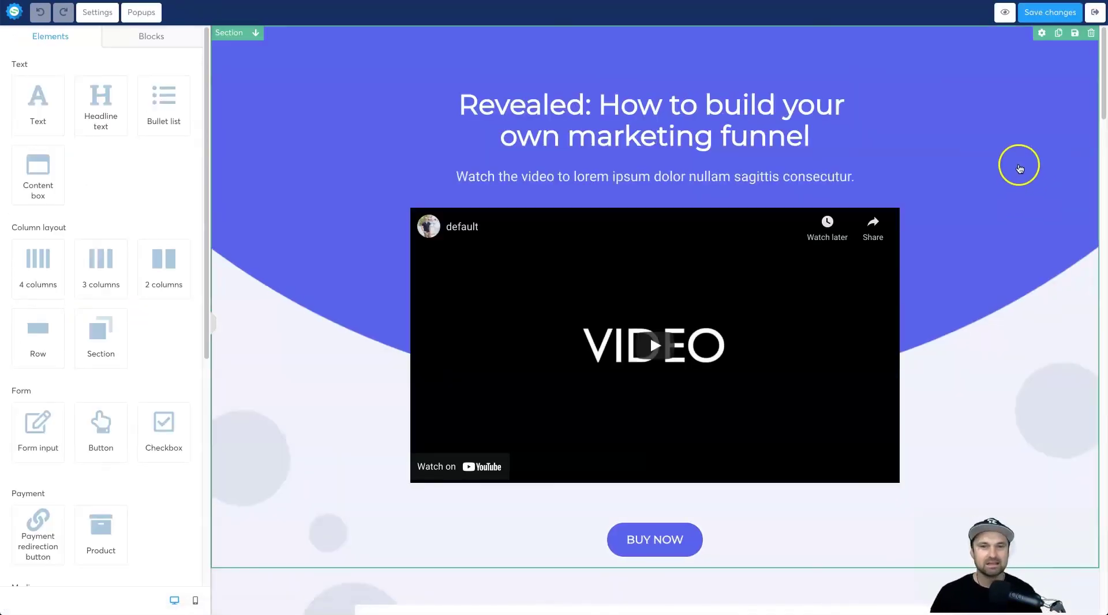
left_click(638, 559)
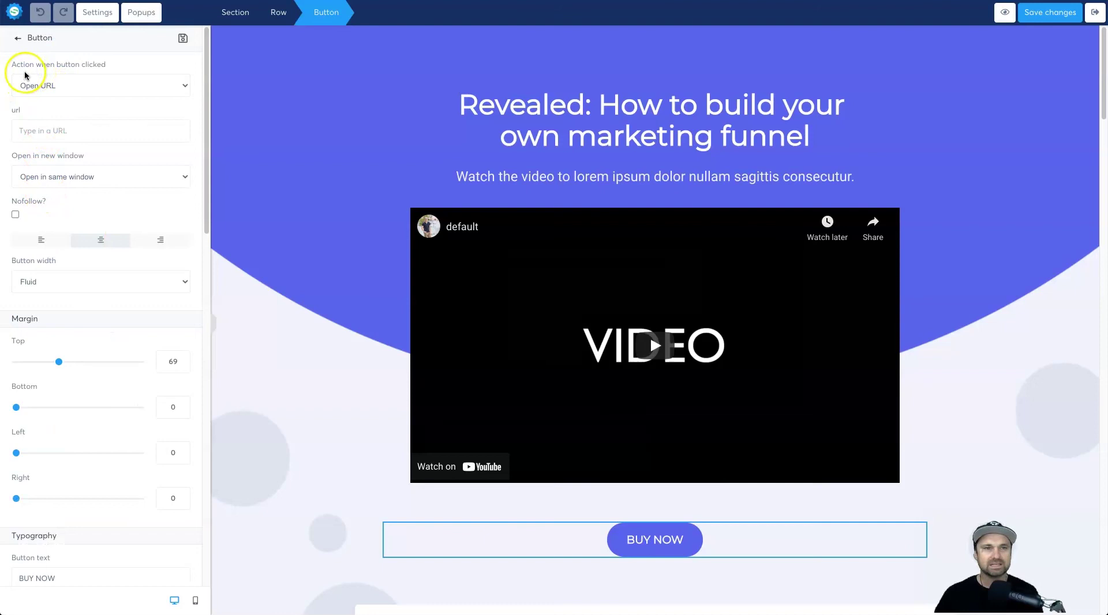
left_click(84, 86)
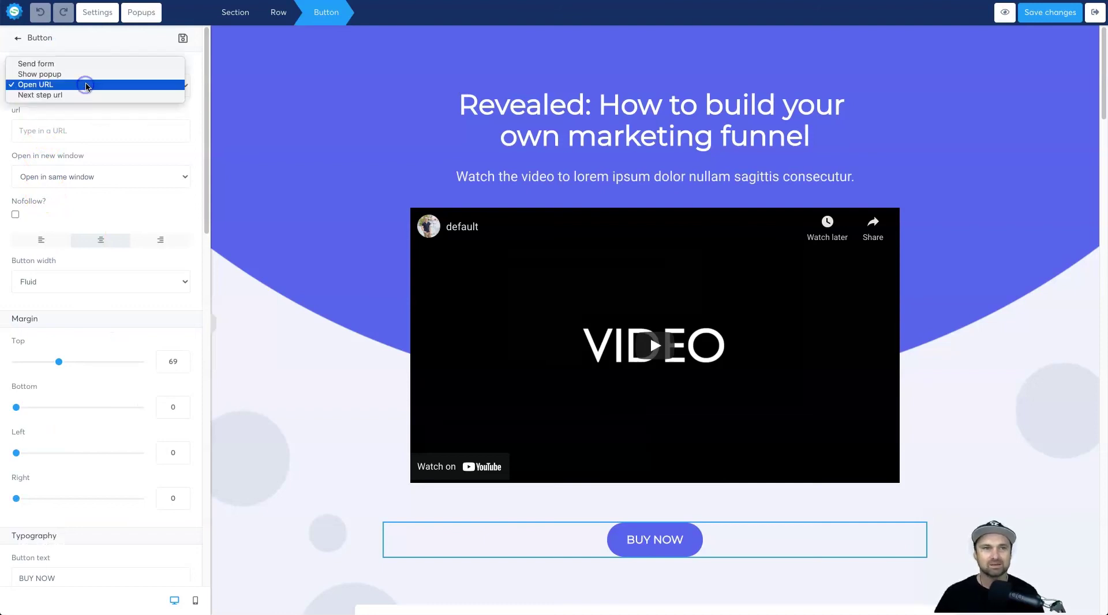
left_click(85, 96)
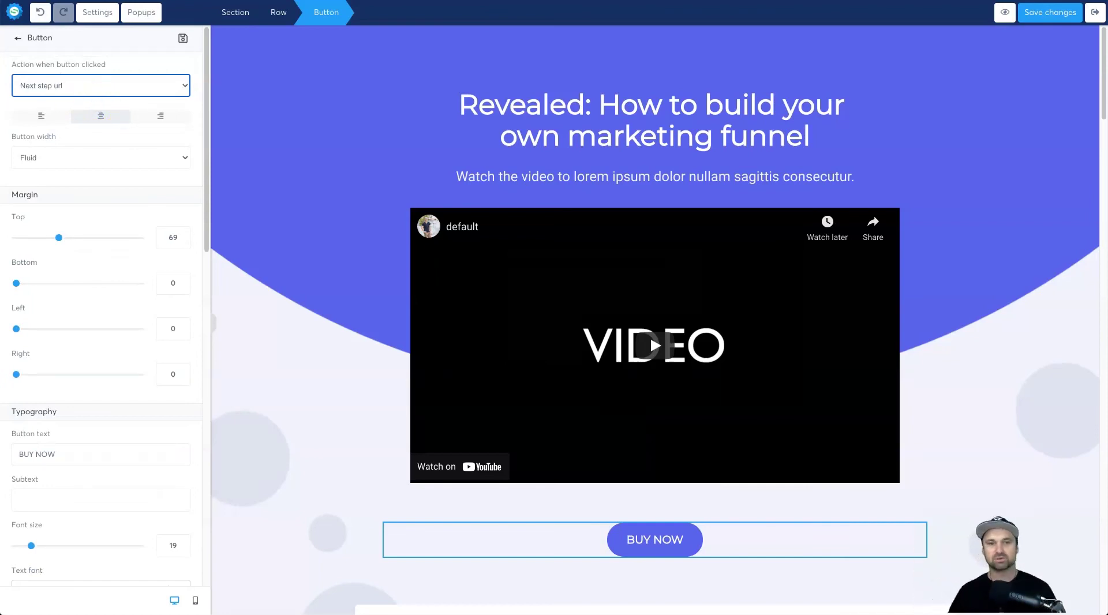
left_click(1073, 11)
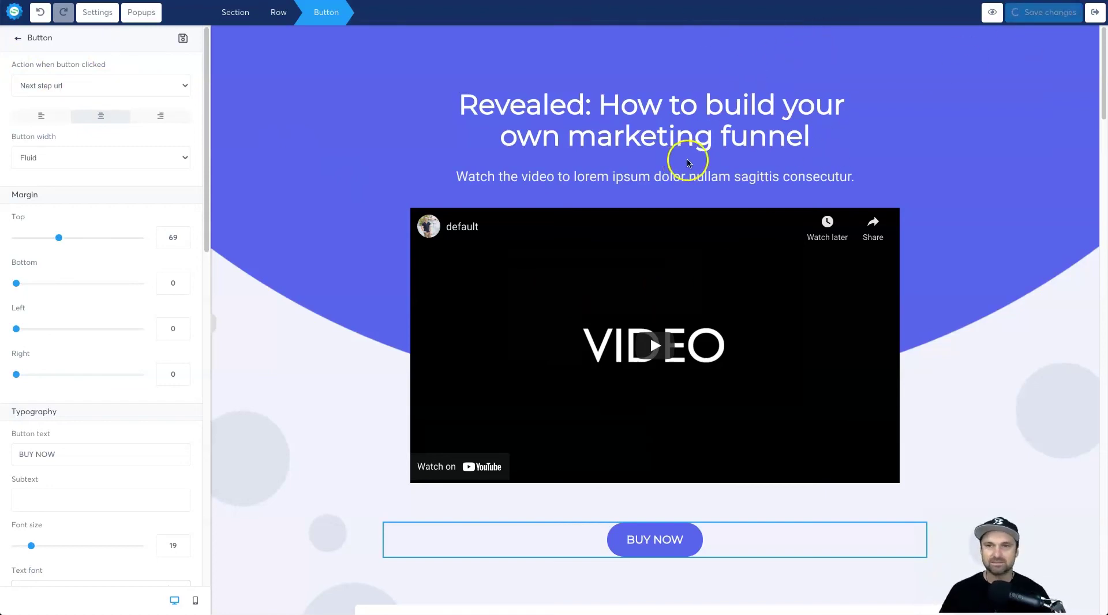
- Deselect the button, review the page, and launch a preview of the sales page
left_click(941, 289)
scroll(953, 289, "down", 15)
scroll(631, 283, "down", 20)
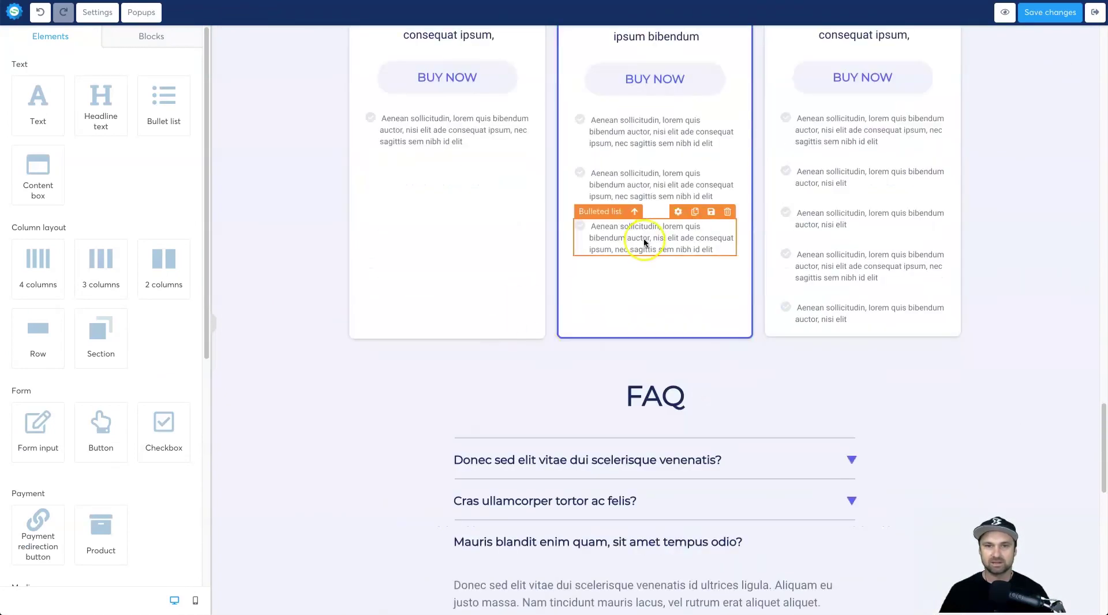
scroll(645, 242, "down", 10)
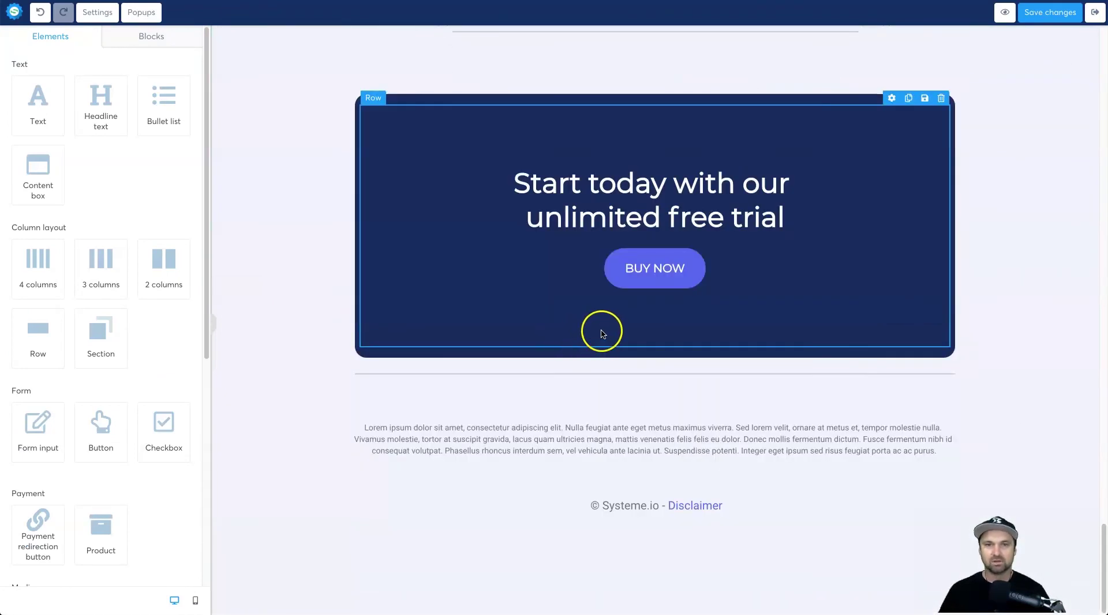
scroll(602, 333, "up", 20)
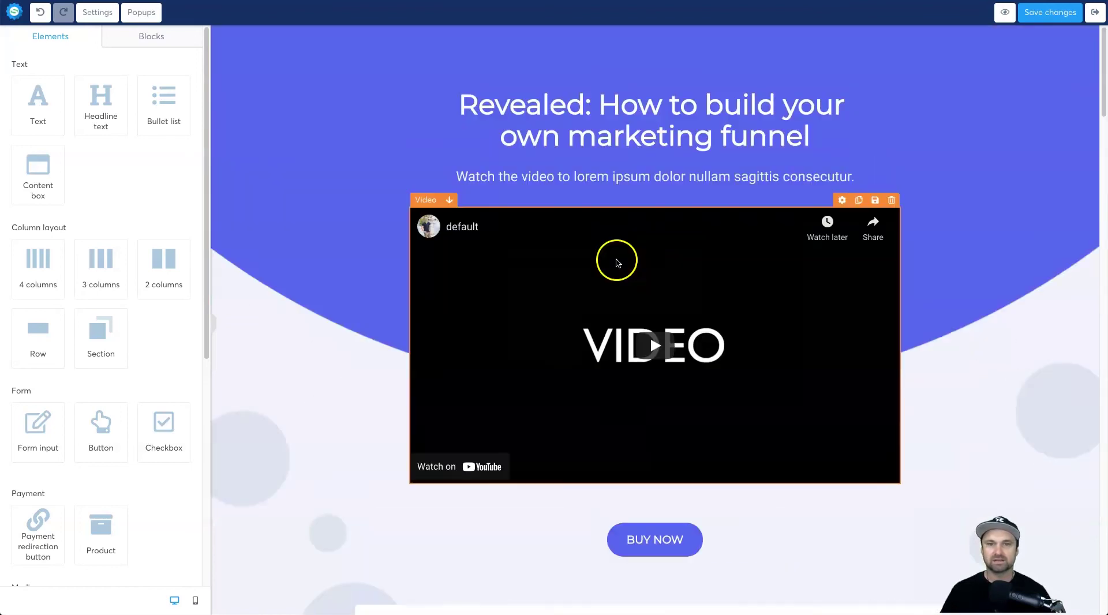
left_click(1004, 11)
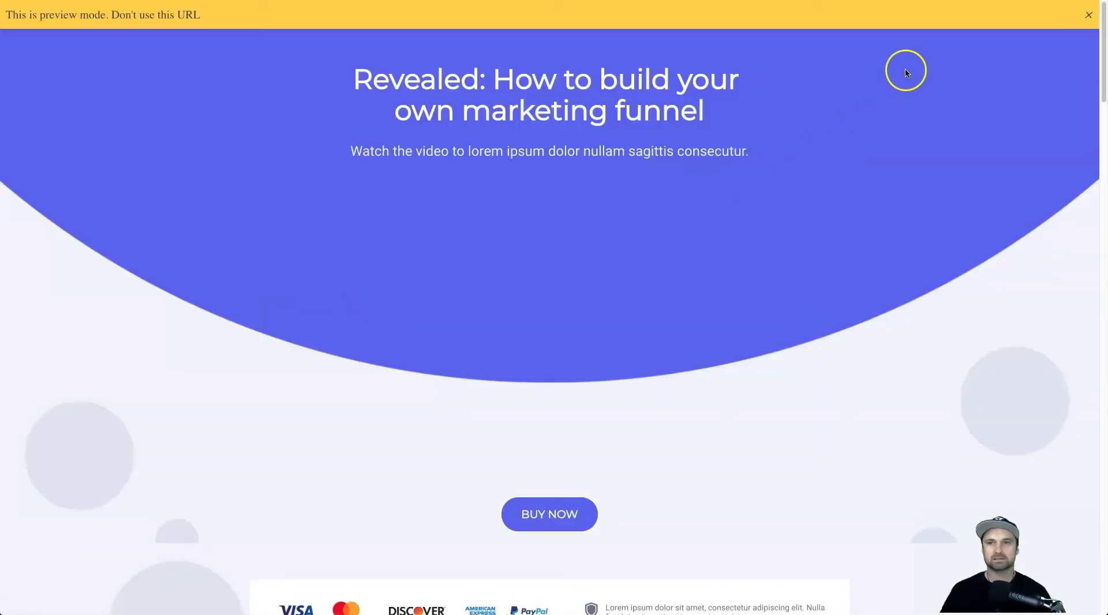
- Confirm in preview that BUY NOW reaches the $197.00 order form, then close the preview
left_click(1089, 15)
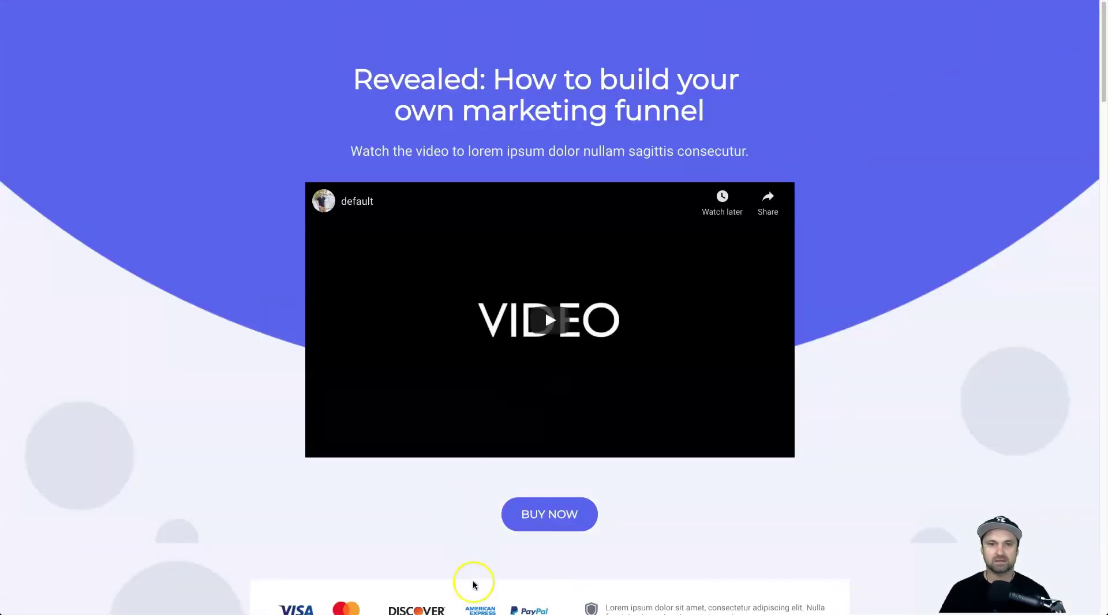
left_click(546, 514)
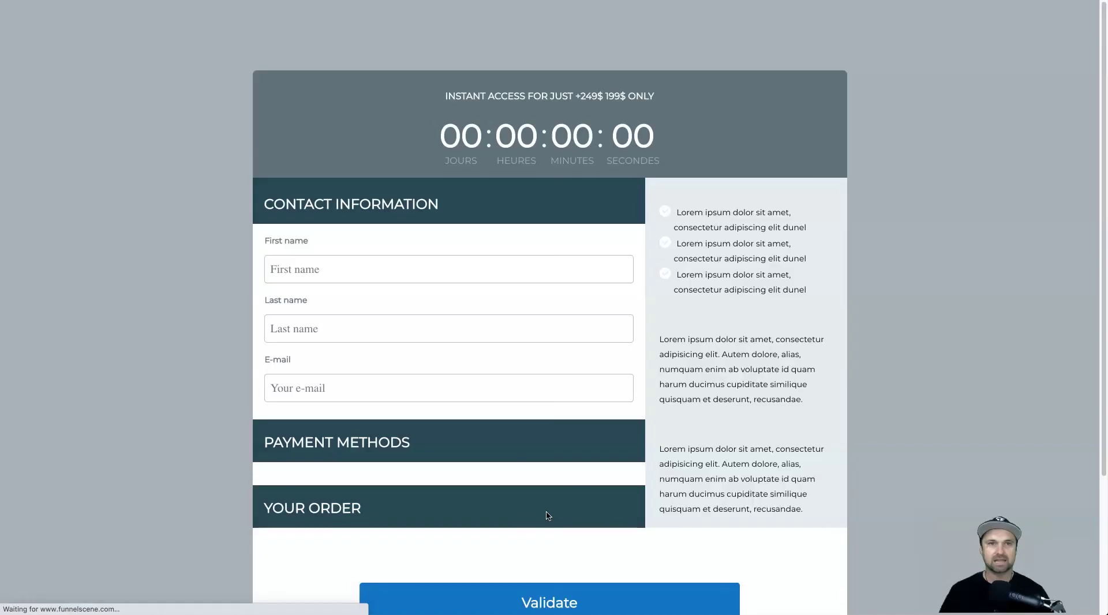
scroll(317, 371, "down", 5)
left_click(549, 485)
scroll(501, 503, "up", 5)
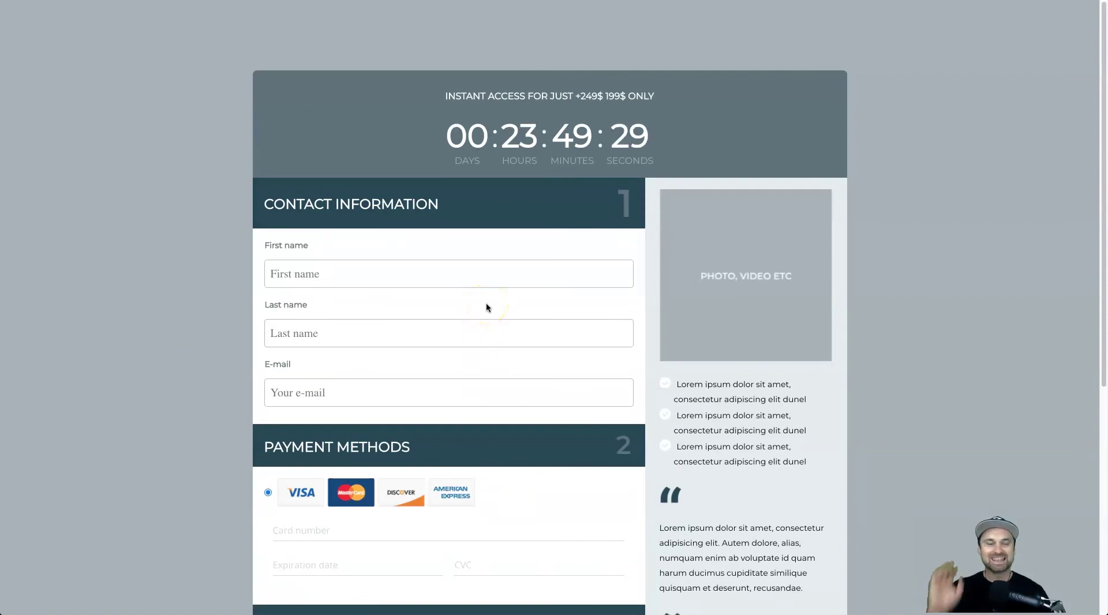
left_click(495, 271)
left_click(198, 21)
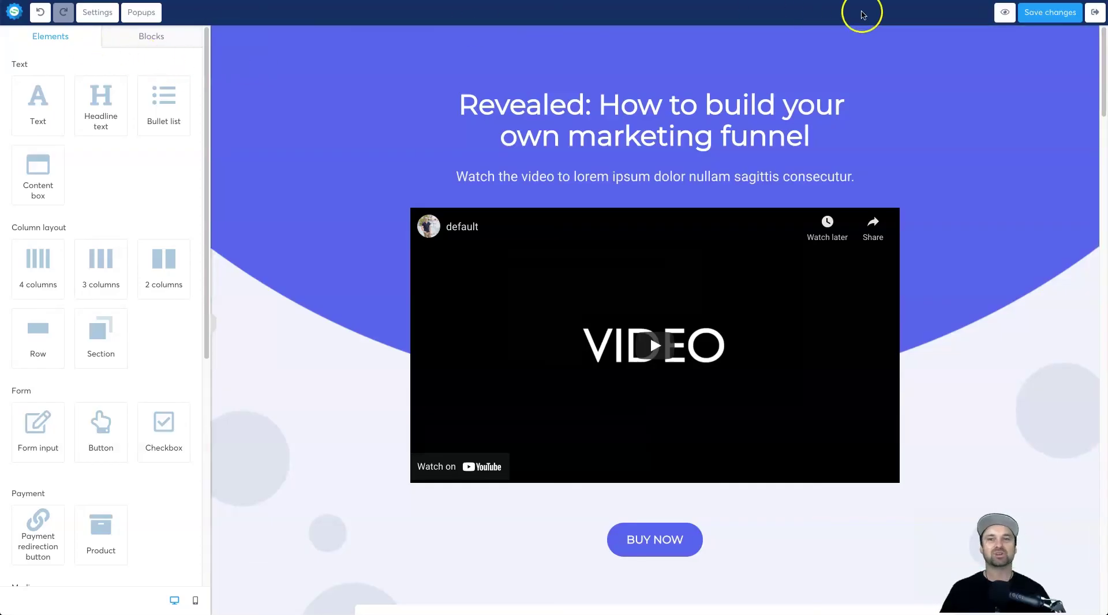
- Exit the page editor to the funnel steps, opening and then cancelling a new step
left_click(1103, 19)
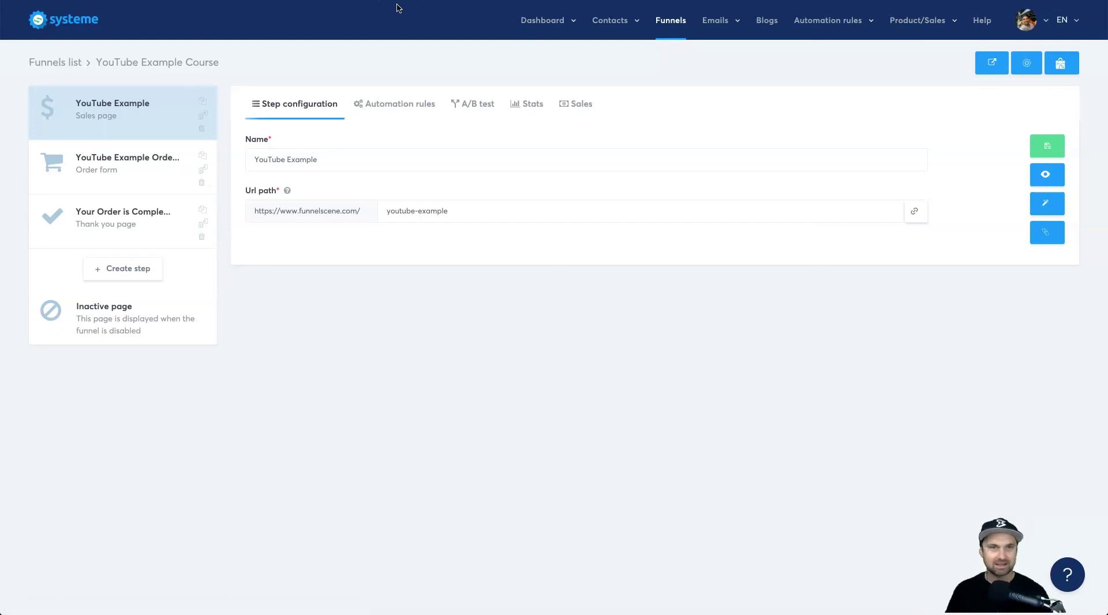
left_click(122, 269)
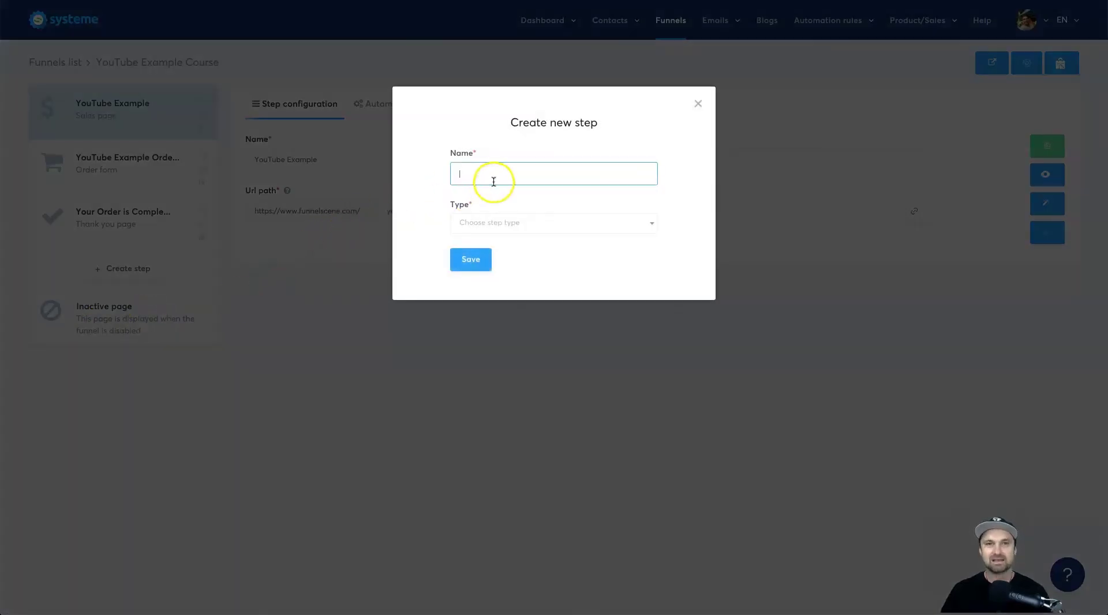
left_click(506, 224)
scroll(519, 344, "down", 1)
scroll(521, 340, "down", 3)
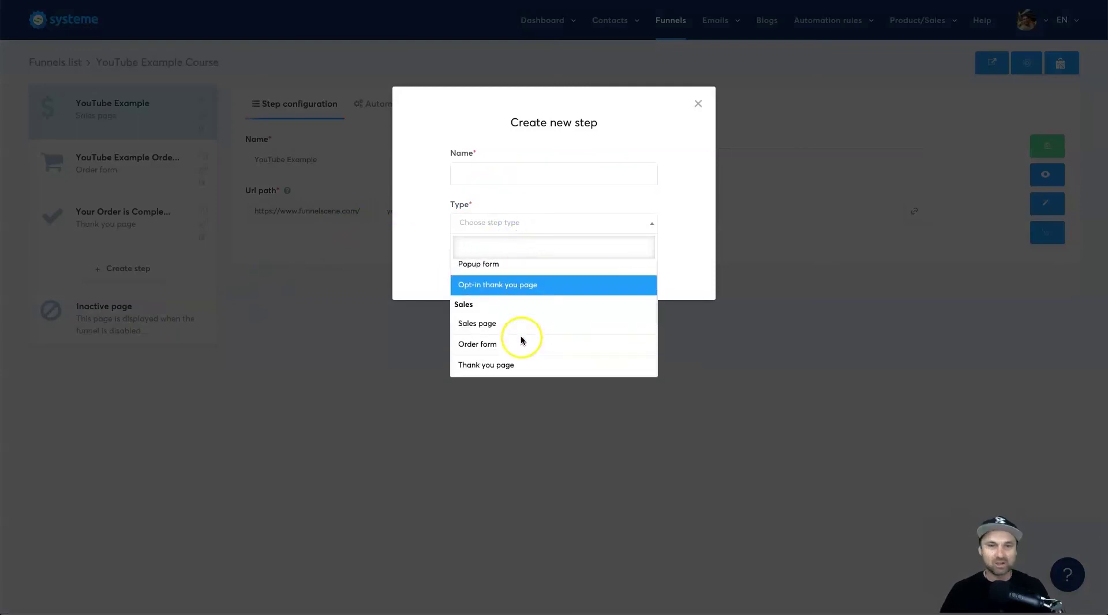
left_click(635, 427)
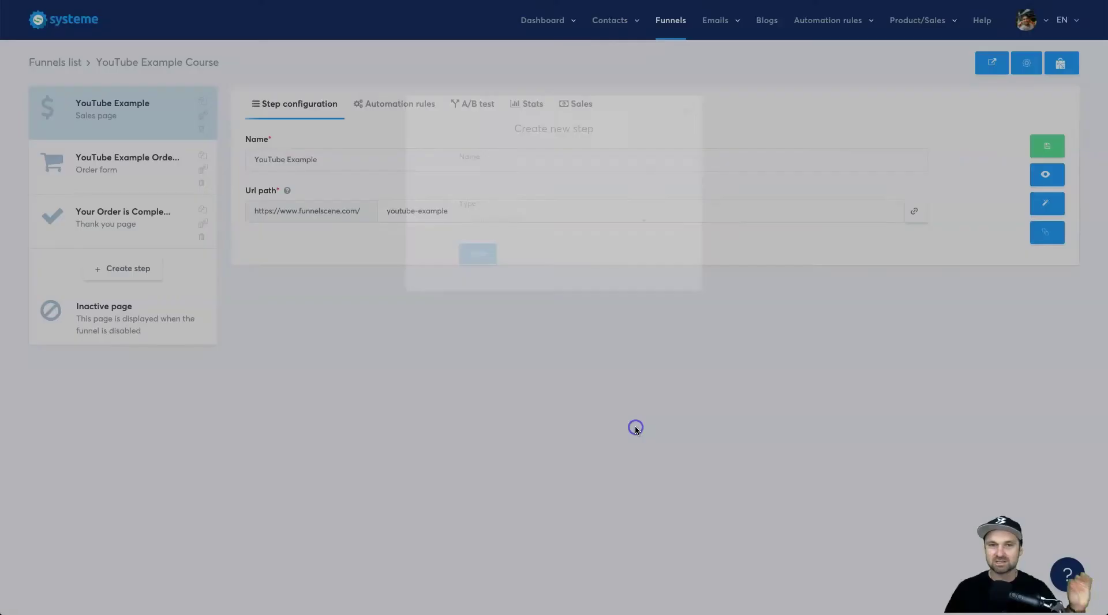